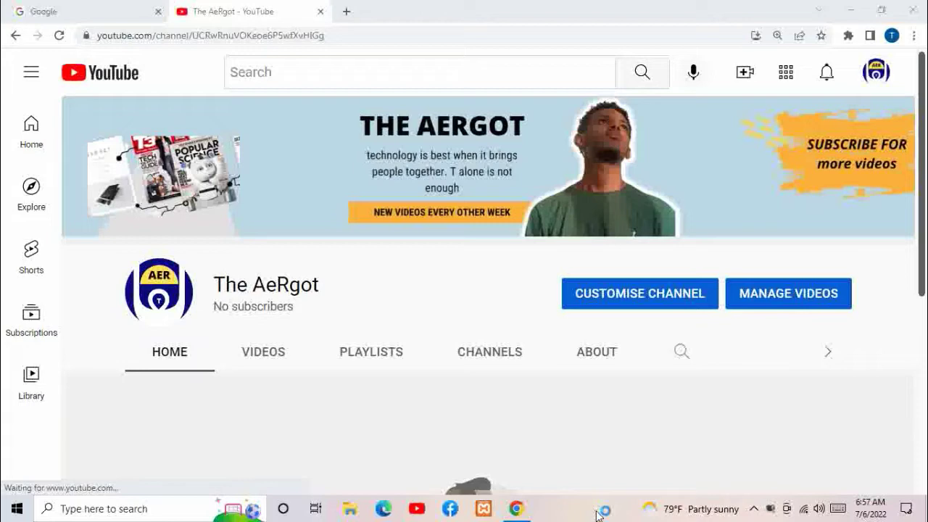
- Search Google for "canva" and open Canva's official site from the sponsored result
click(102, 11)
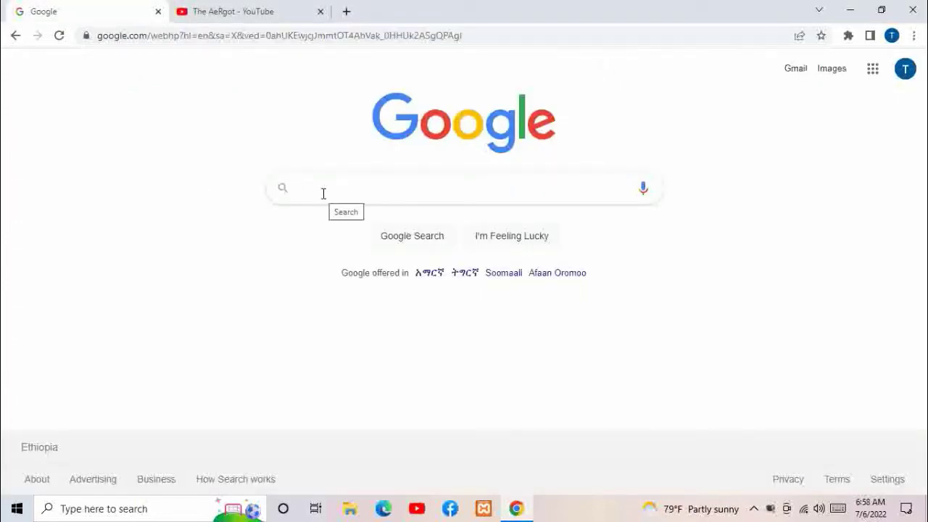
text(canva)
key(Return)
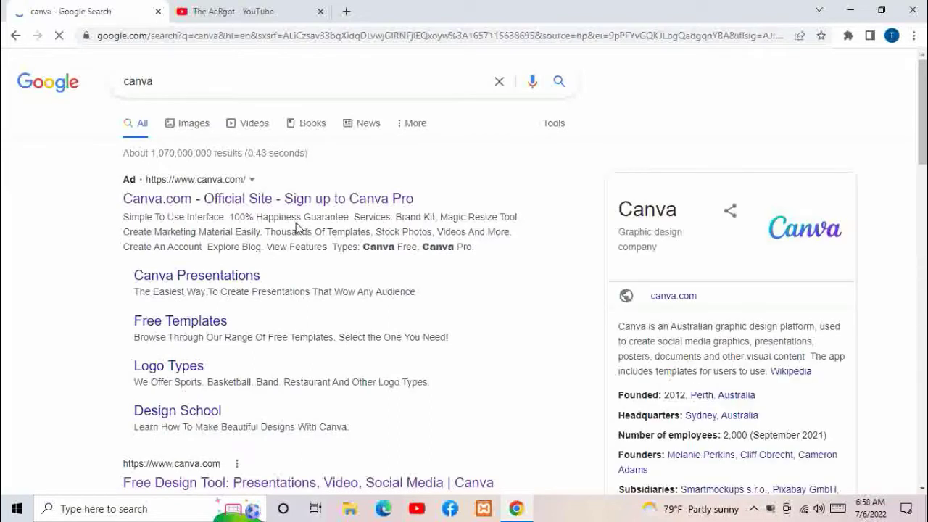
click(254, 205)
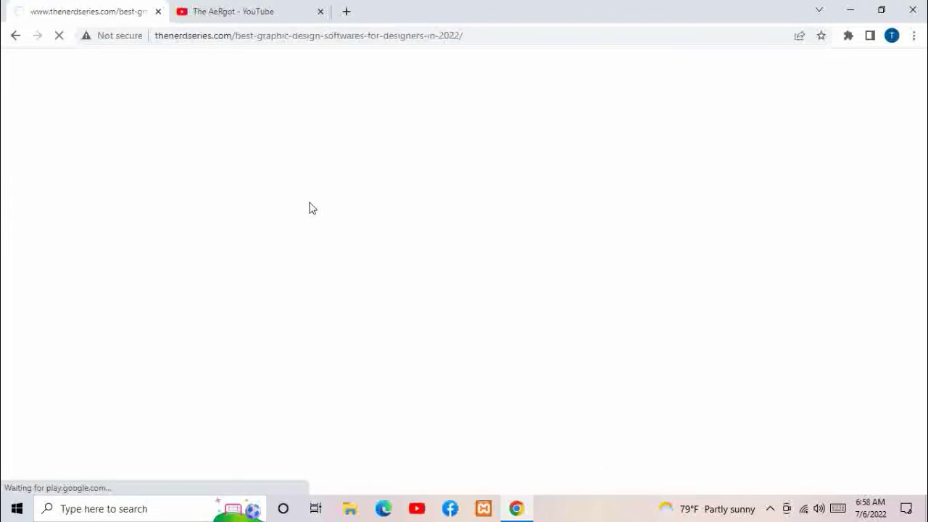
click(251, 10)
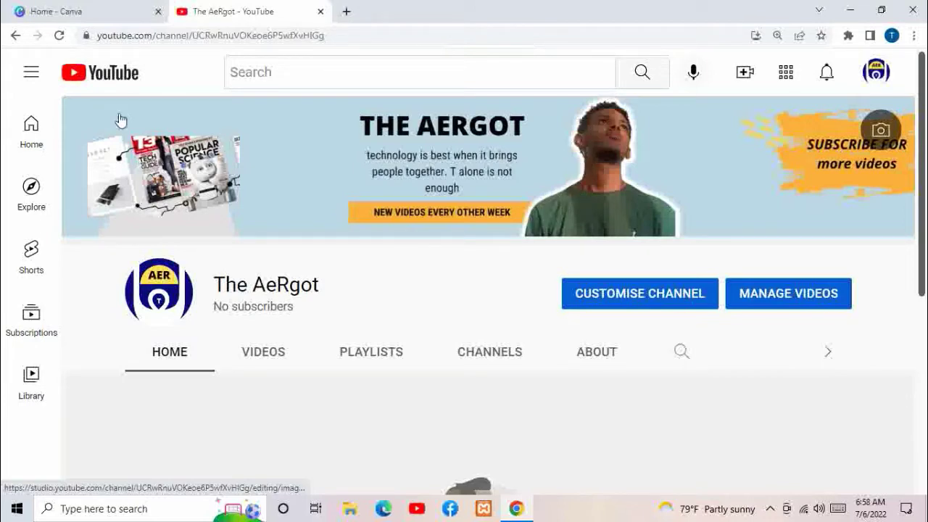
click(106, 16)
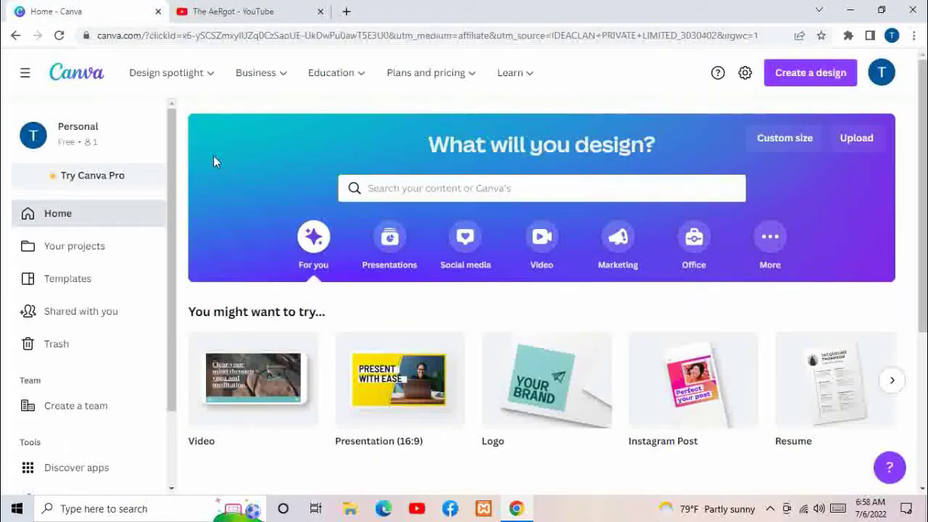
- Search Canva's templates for "youtube channel art" and create a blank YouTube Channel Art design
click(418, 195)
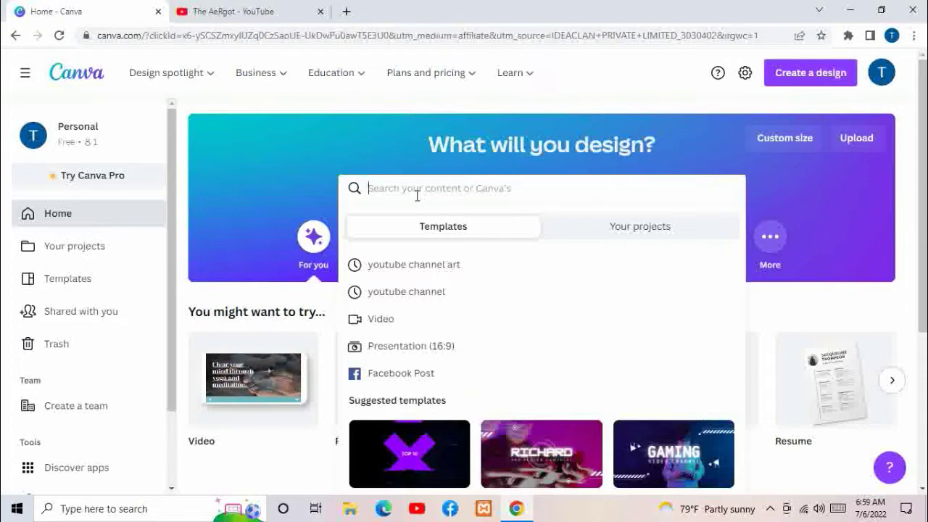
text(youtu)
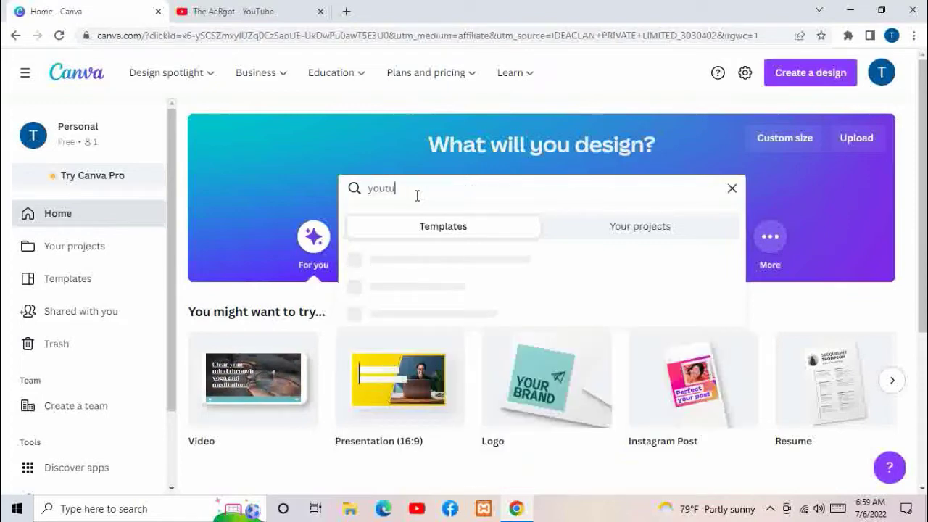
text(be cha)
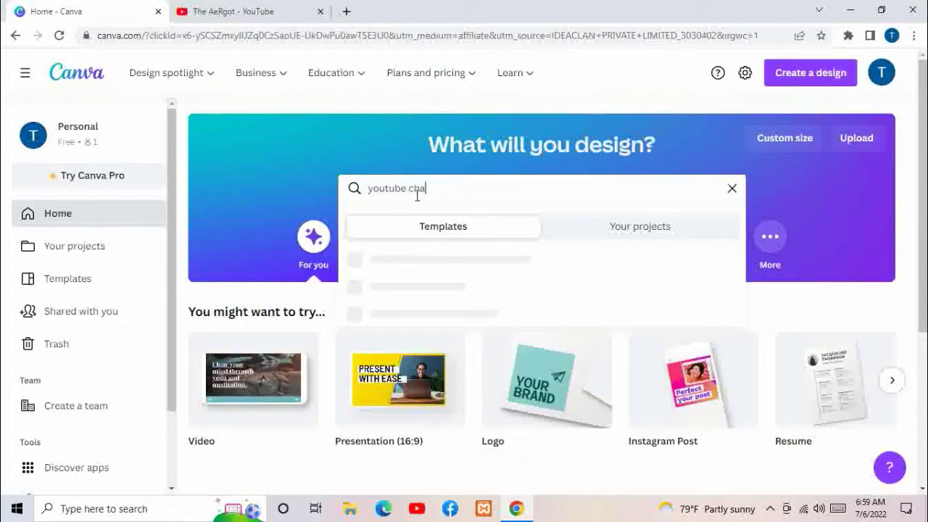
text(nnel art)
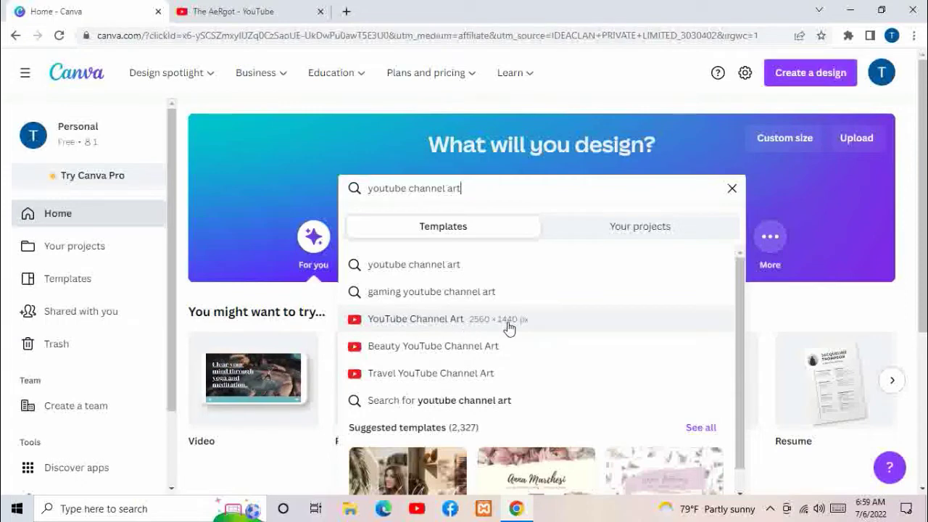
click(471, 324)
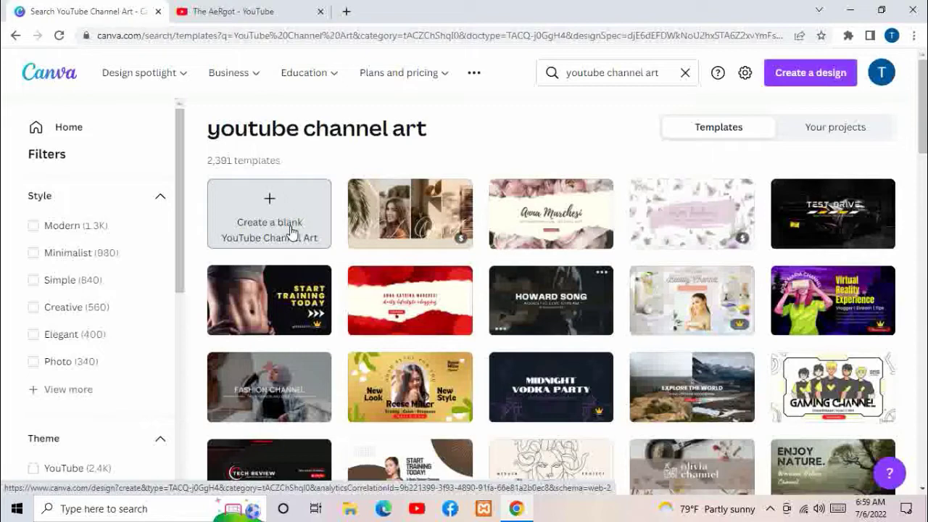
click(289, 230)
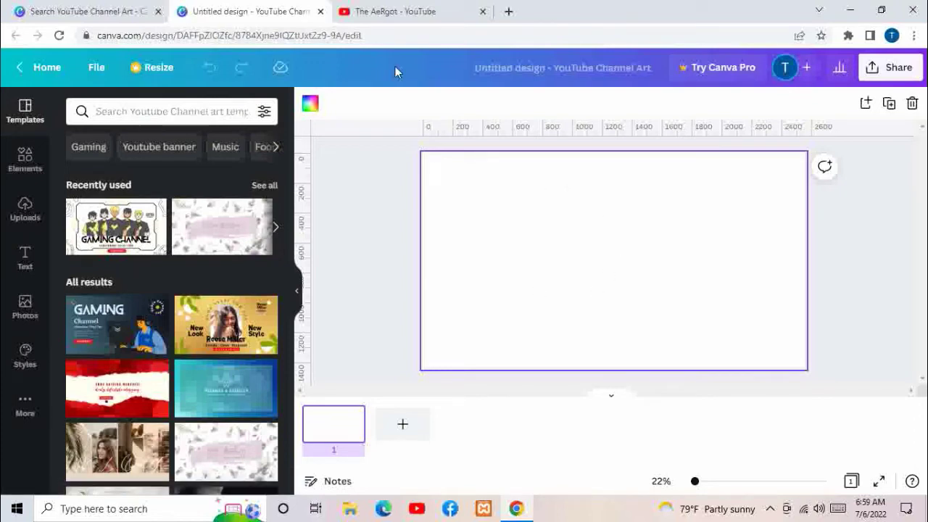
- Switch to the YouTube channel page and open the Branding settings under channel customisation
click(405, 15)
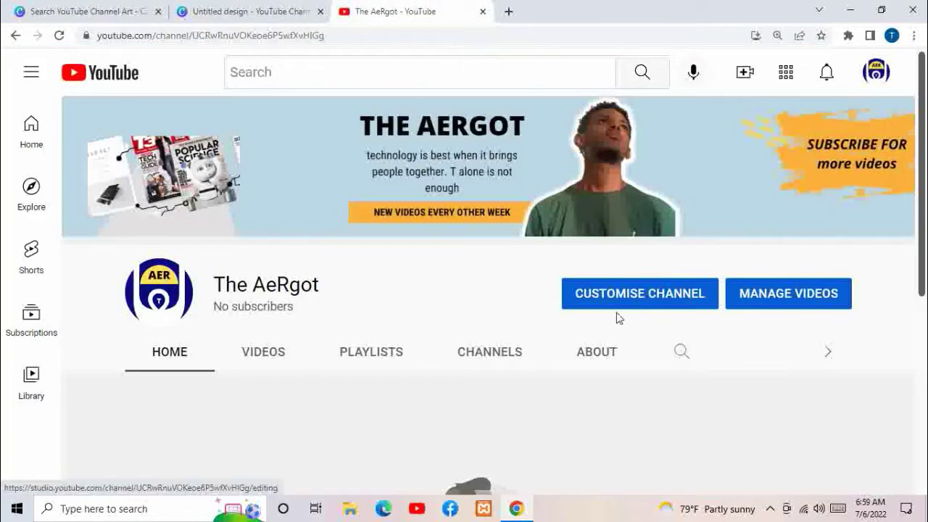
click(638, 296)
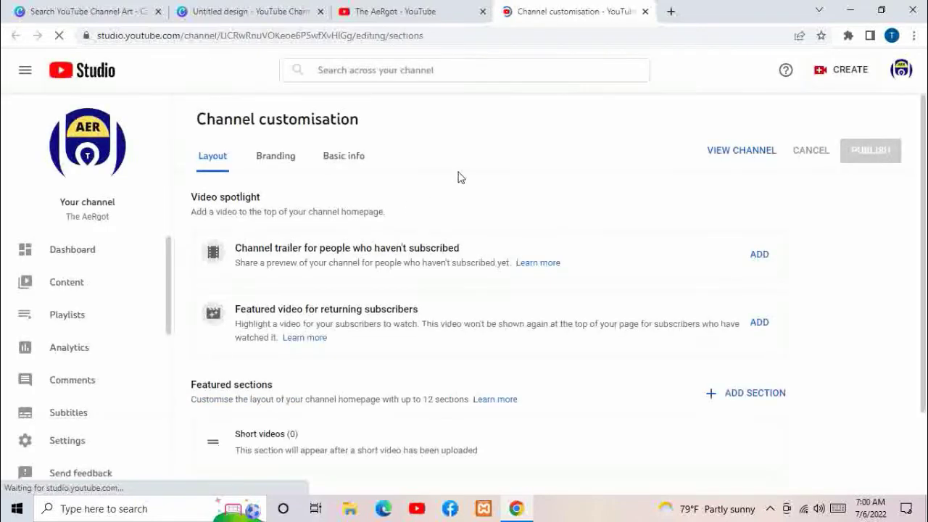
click(279, 161)
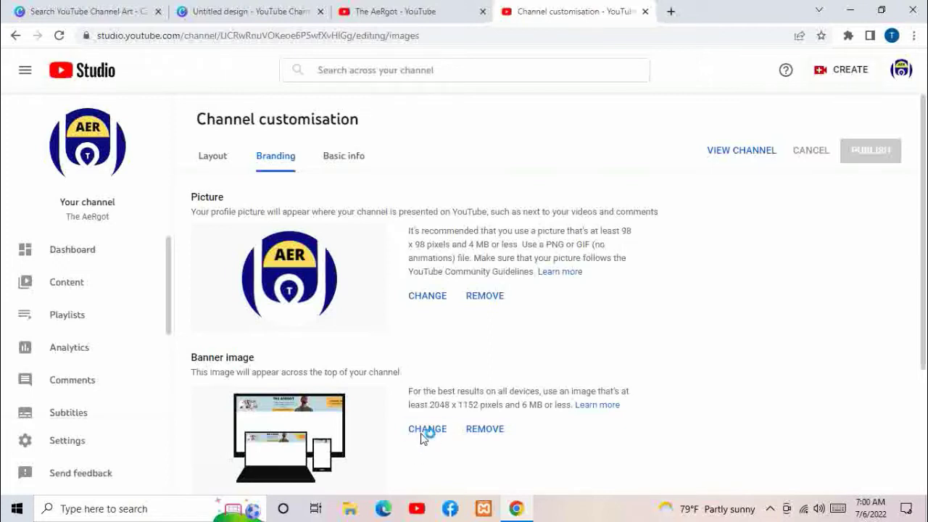
- Load banner1 from Downloads as a replacement banner image and examine the TV, desktop and all-devices areas in its preview
click(423, 435)
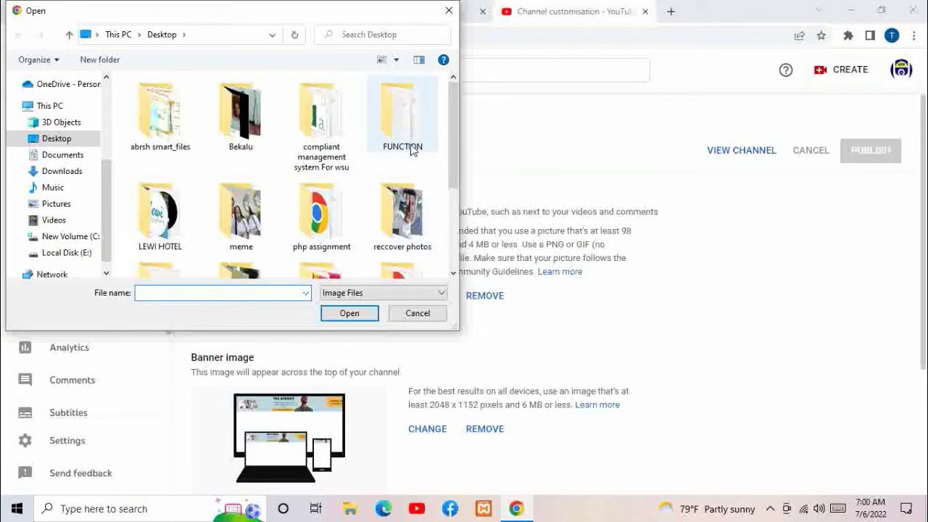
click(74, 176)
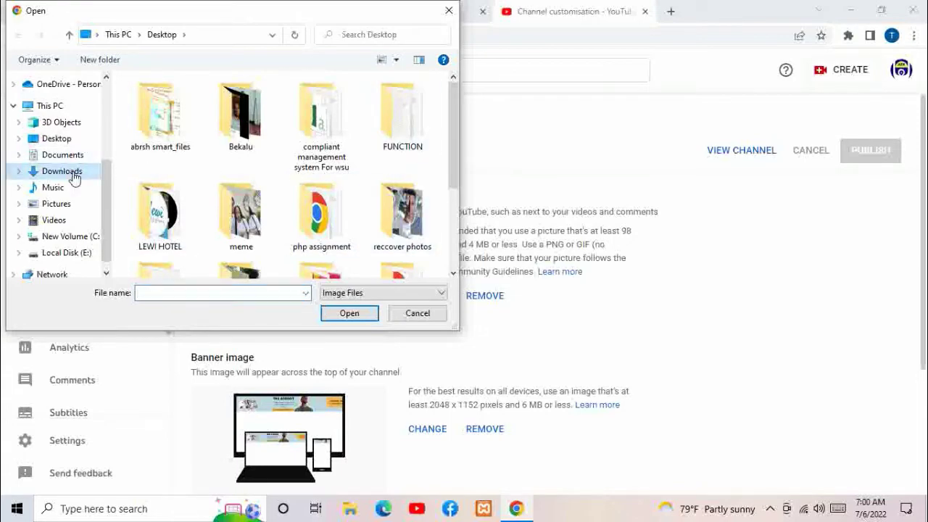
click(190, 121)
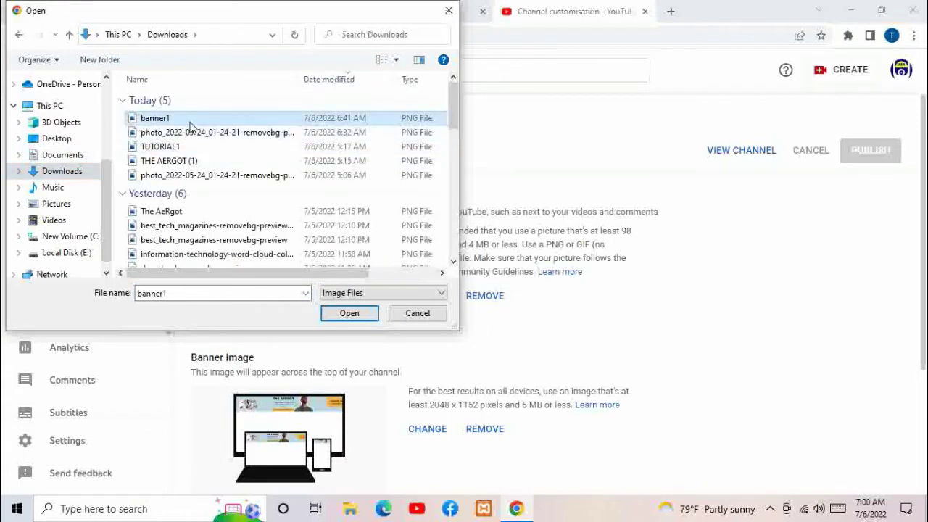
click(338, 314)
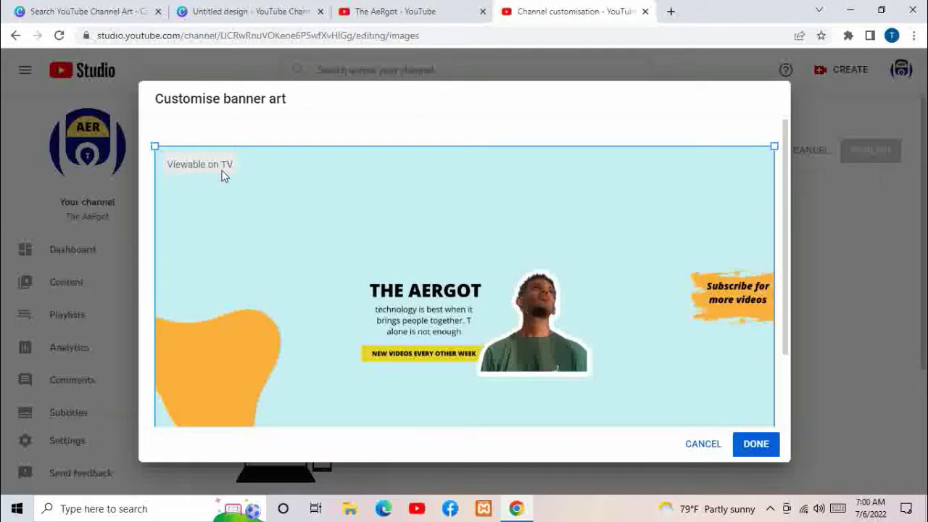
scroll(792, 229, down, 2)
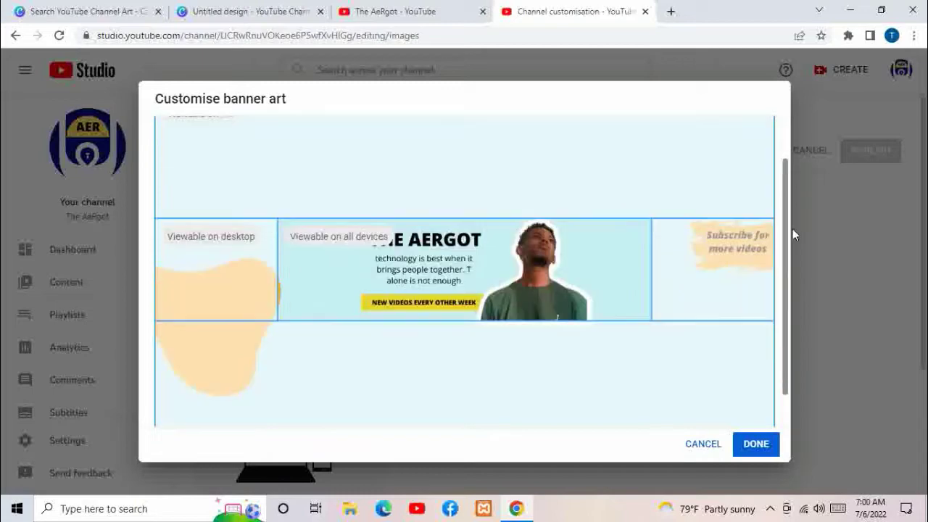
scroll(788, 204, up, 2)
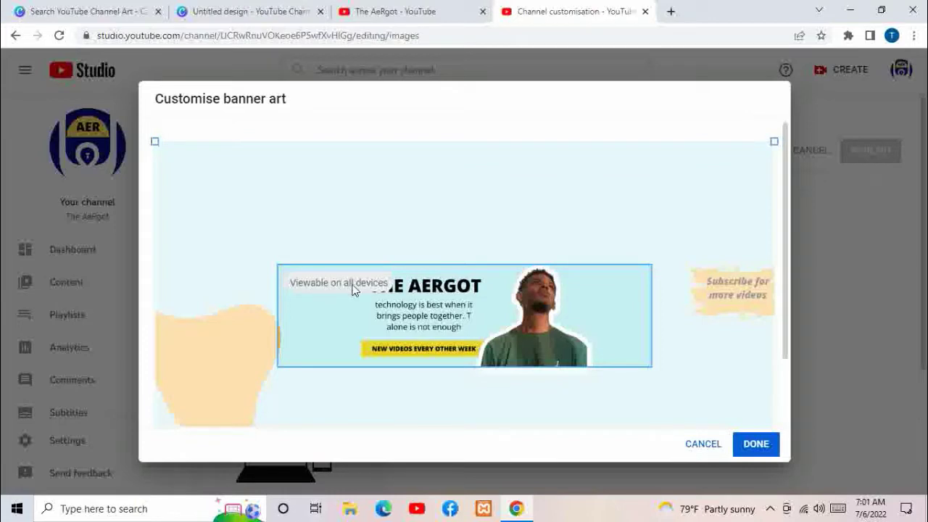
- Return to the untitled Canva design and add a square shape to the blank page
click(245, 12)
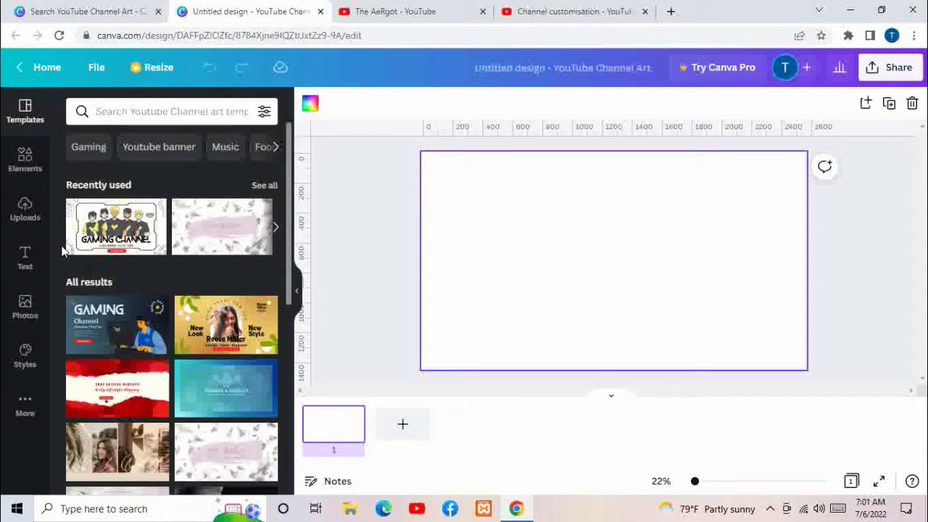
click(25, 162)
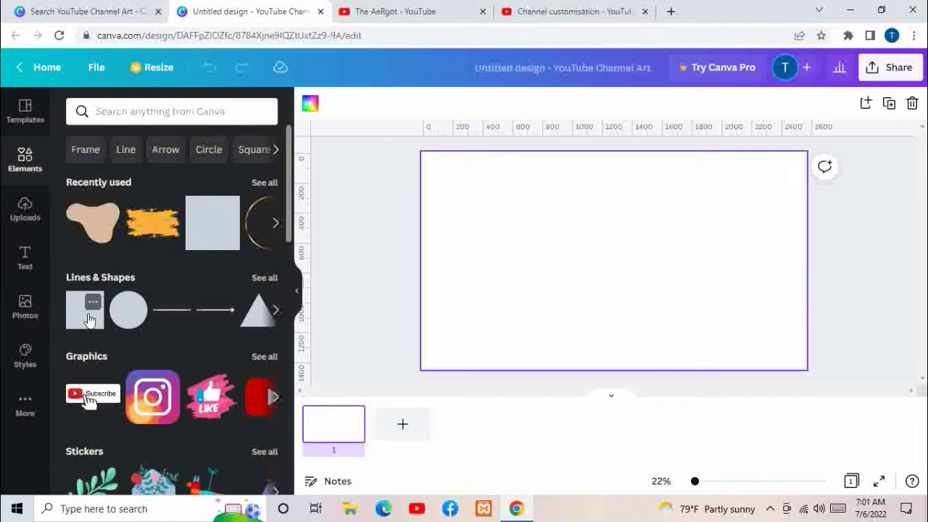
click(88, 319)
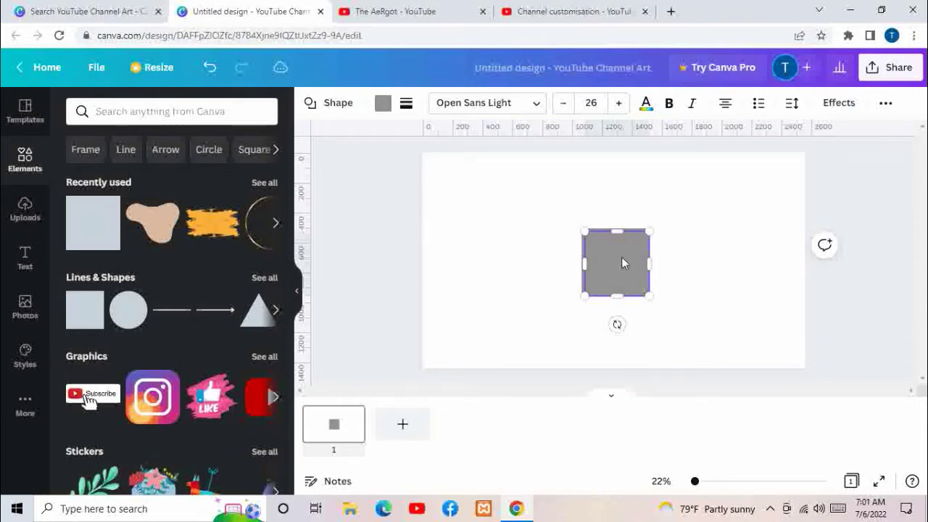
- Move the extra overlapping square away from the central one and delete it
drag(621, 263, 687, 237)
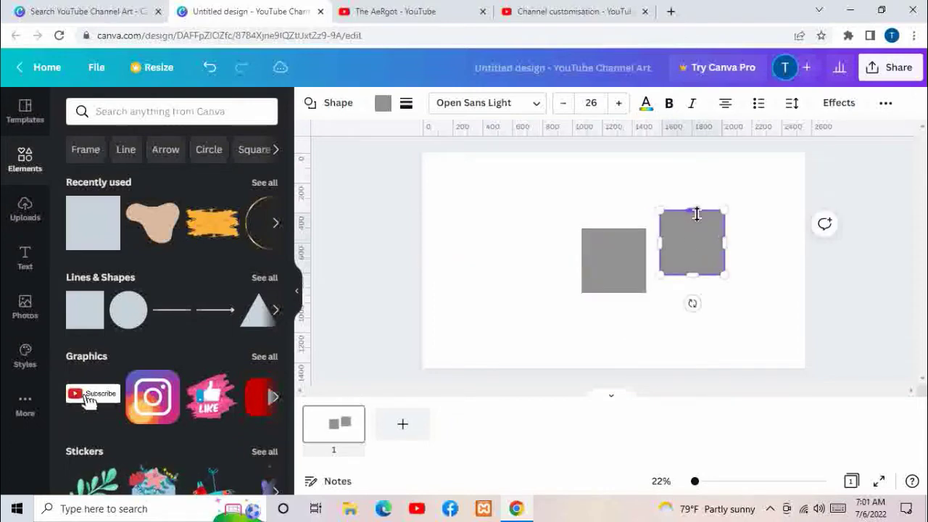
drag(693, 236, 696, 239)
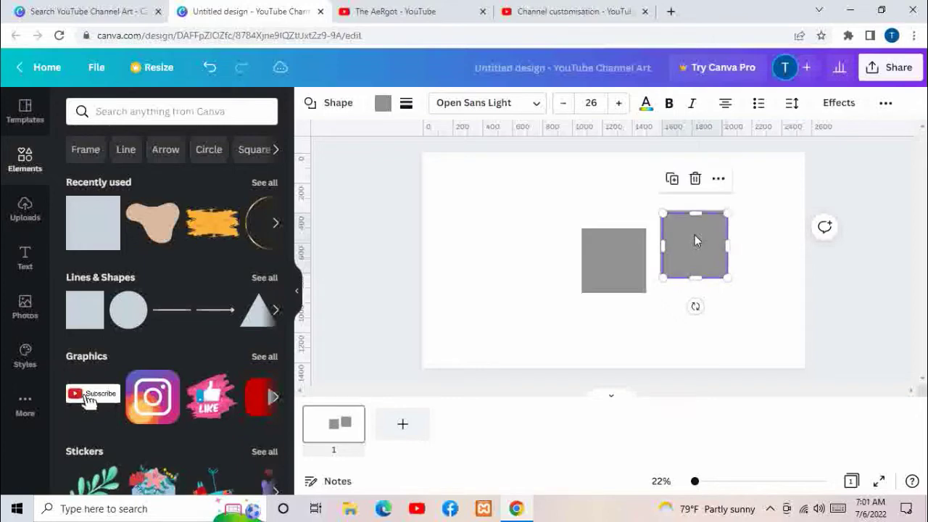
click(698, 194)
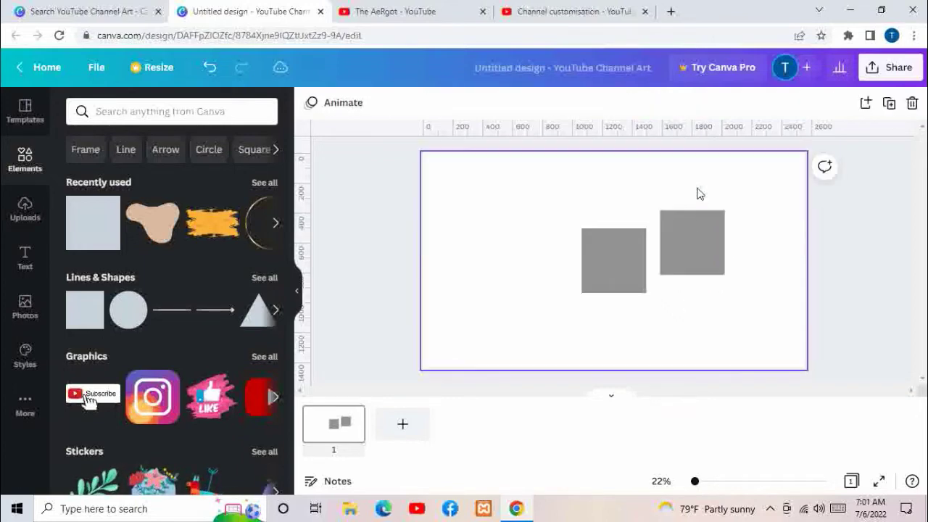
click(682, 237)
click(692, 177)
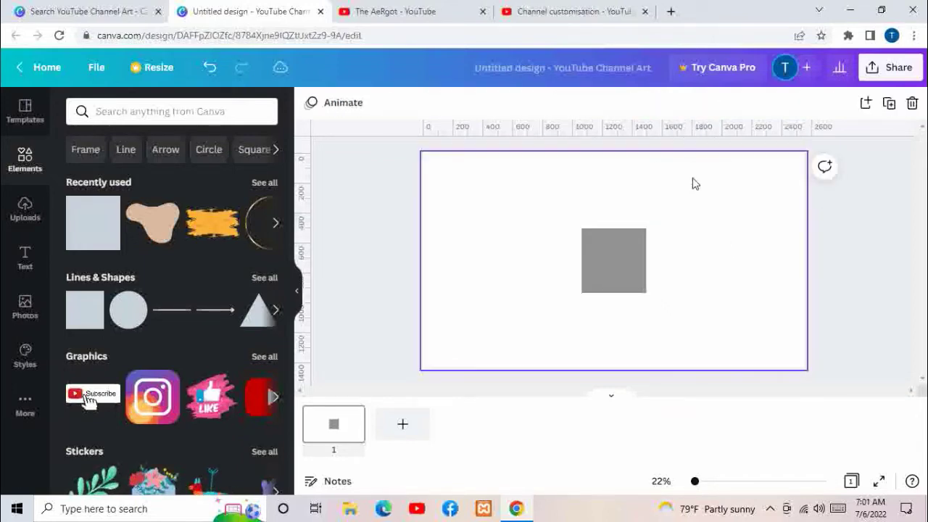
- Fine-tune the remaining square's top edge so that the shape is about 420 px tall
click(614, 266)
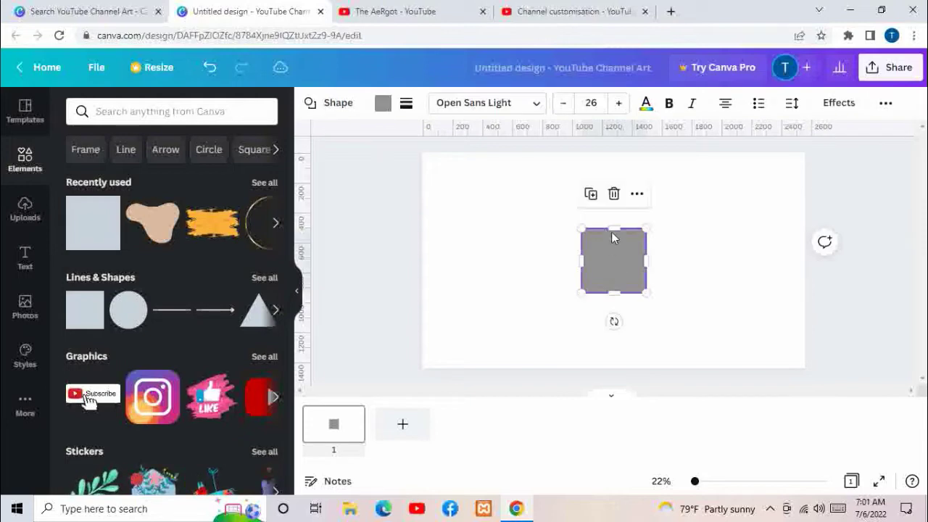
drag(616, 226, 616, 230)
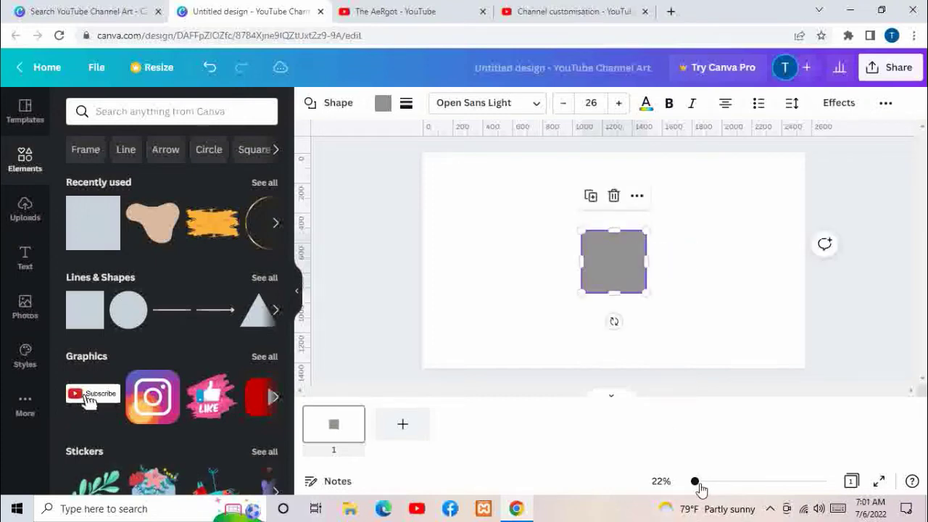
drag(694, 482, 702, 482)
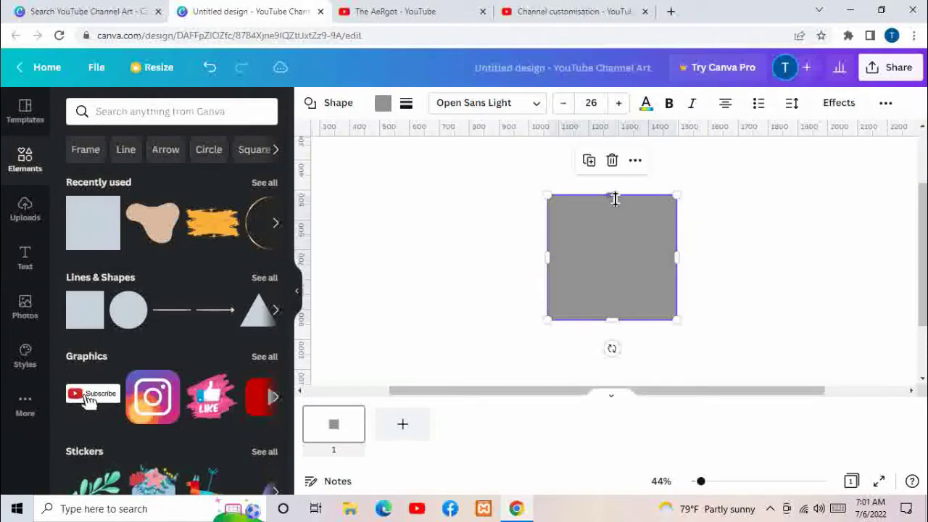
mouse_move(611, 196)
mouse_down()
mouse_move(616, 203)
mouse_move(613, 197)
mouse_up()
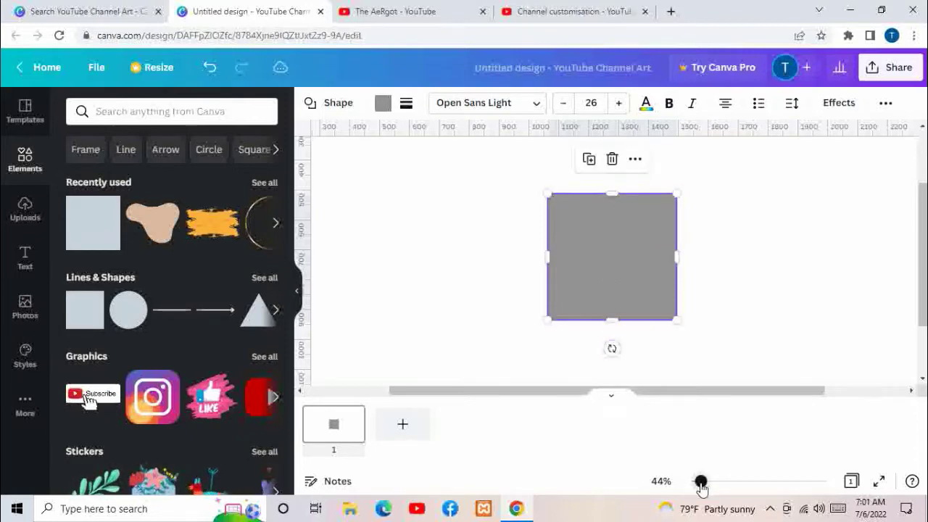
drag(700, 484, 697, 484)
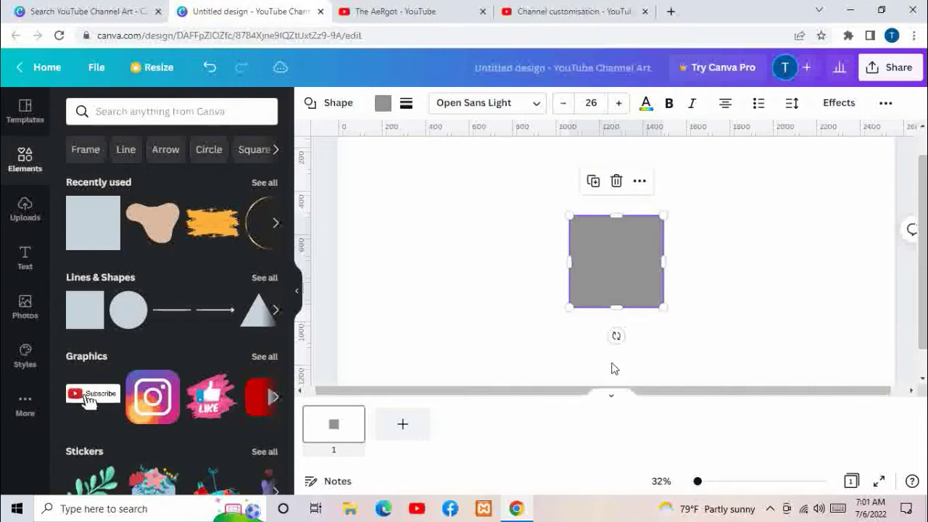
- Stretch the grey square sideways in both directions into a rectangle about 1540 px wide
drag(668, 262, 841, 249)
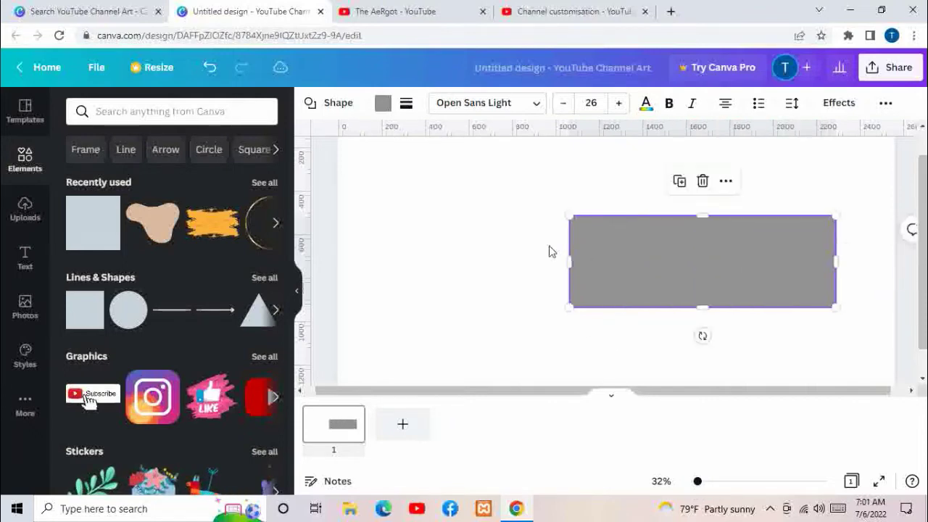
drag(572, 262, 501, 257)
click(578, 332)
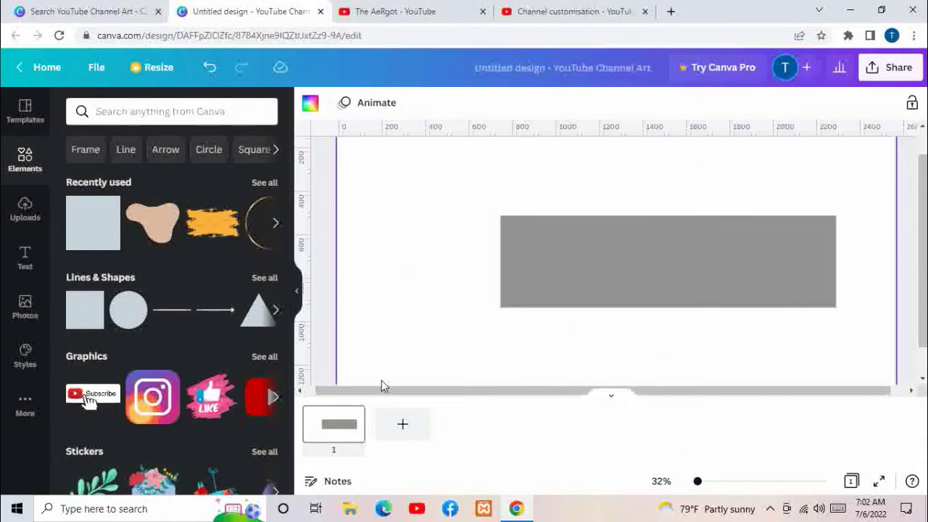
mouse_move(86, 326)
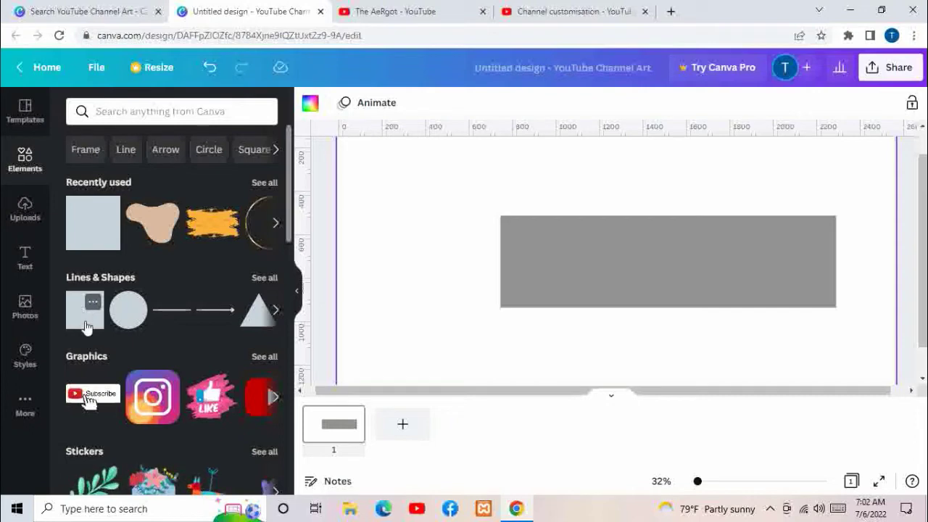
- Add a second square shape to the page and fill it with light orange from the default colours
click(85, 310)
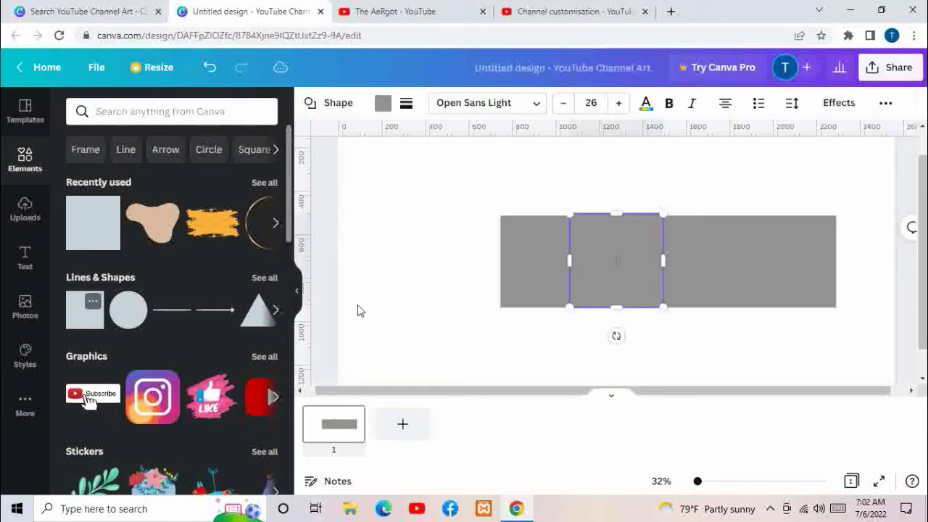
click(388, 108)
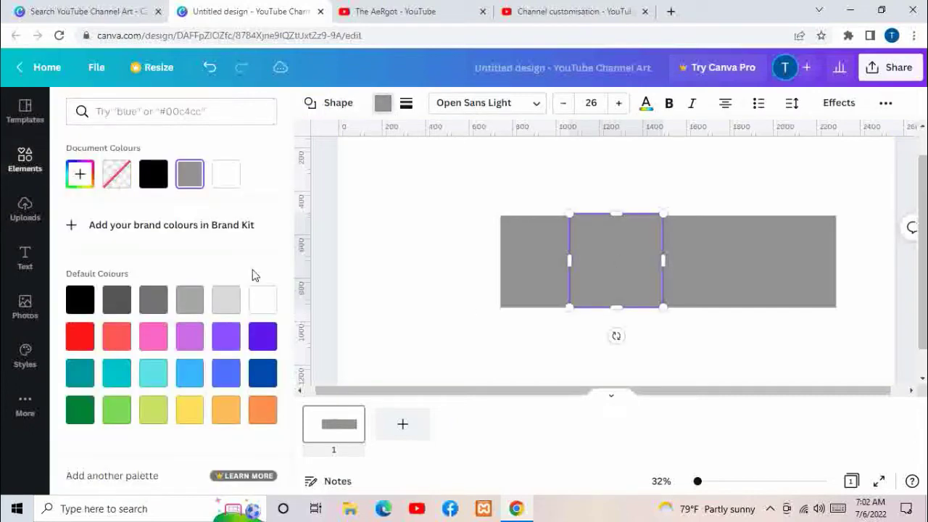
click(263, 336)
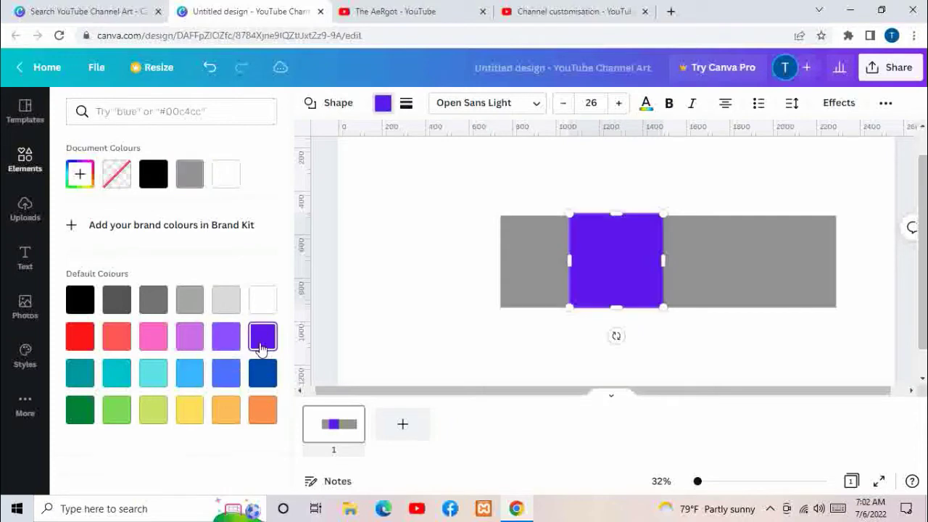
click(226, 409)
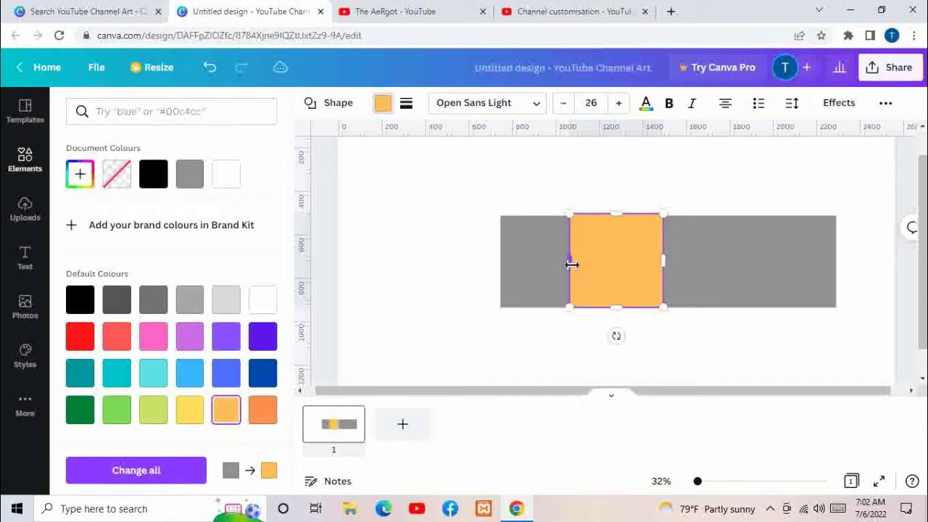
- Stretch the orange square sideways in both directions into a rectangle about 1850 px wide
drag(571, 266, 358, 259)
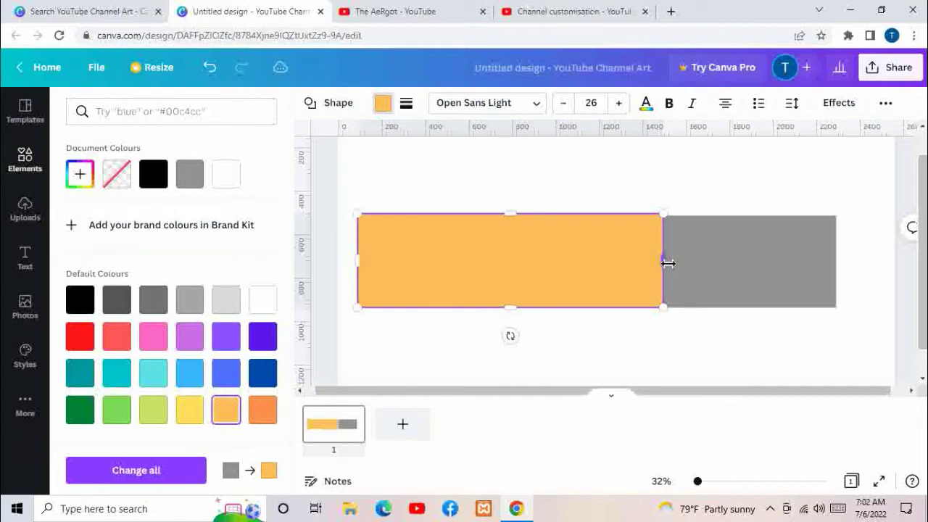
drag(668, 263, 764, 260)
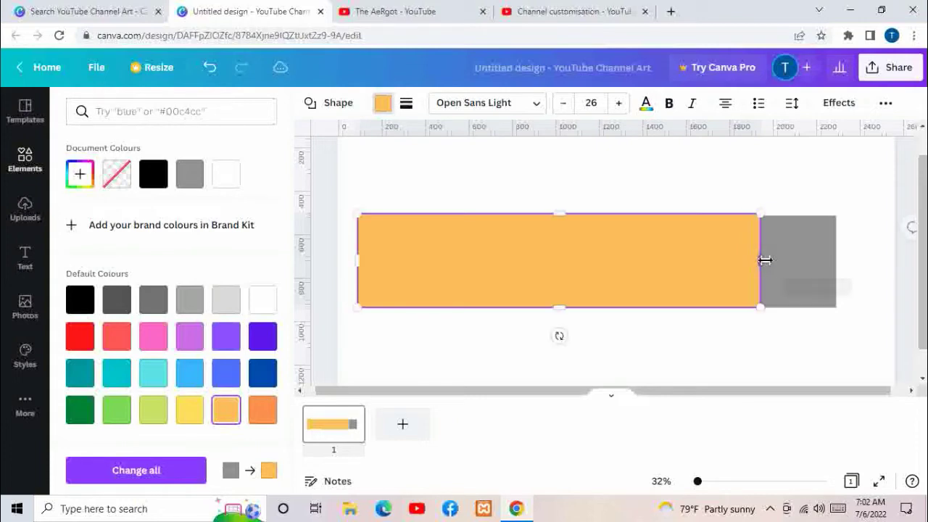
- Set the grey rectangle's transparency to 47
click(803, 259)
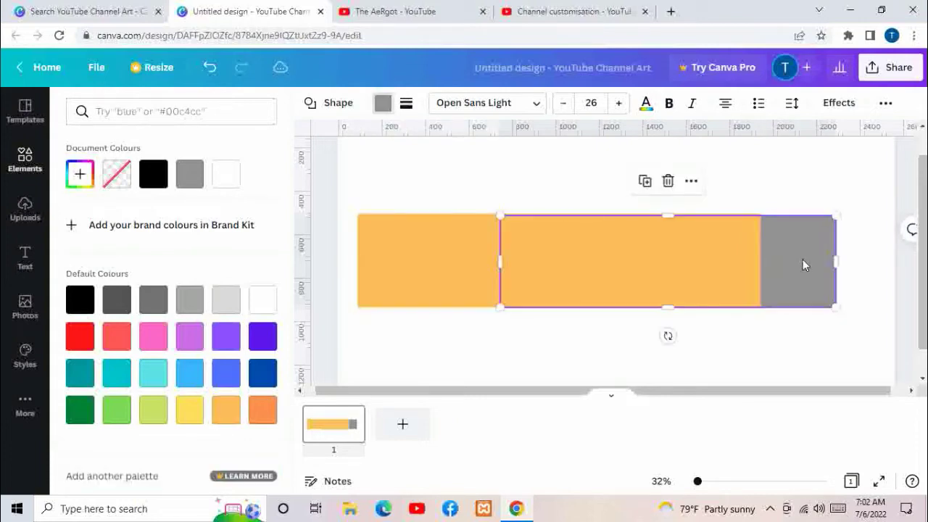
click(887, 106)
click(822, 142)
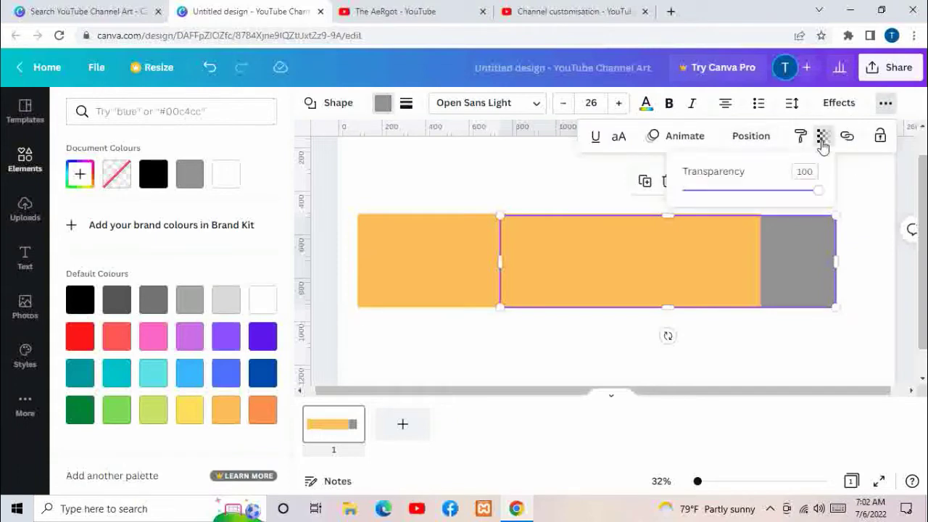
click(746, 192)
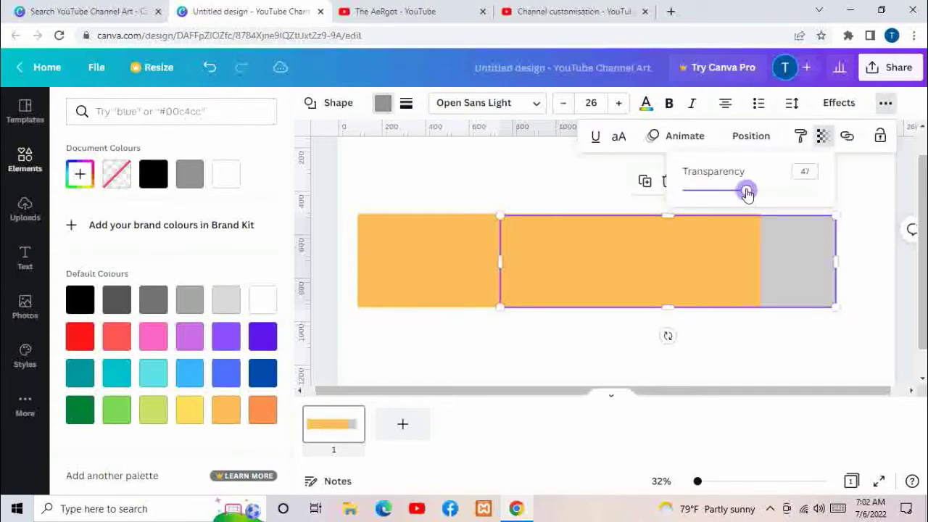
- Set the orange rectangle's transparency to 55
click(447, 286)
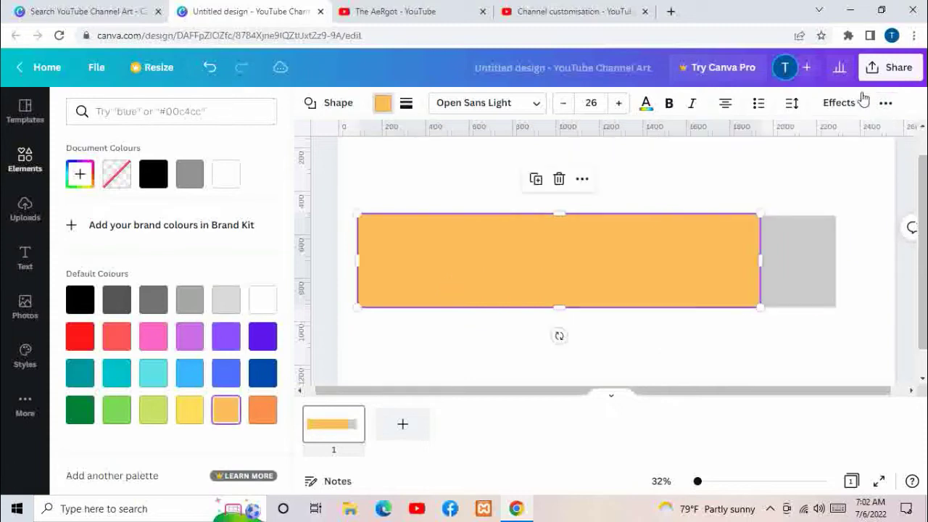
click(885, 102)
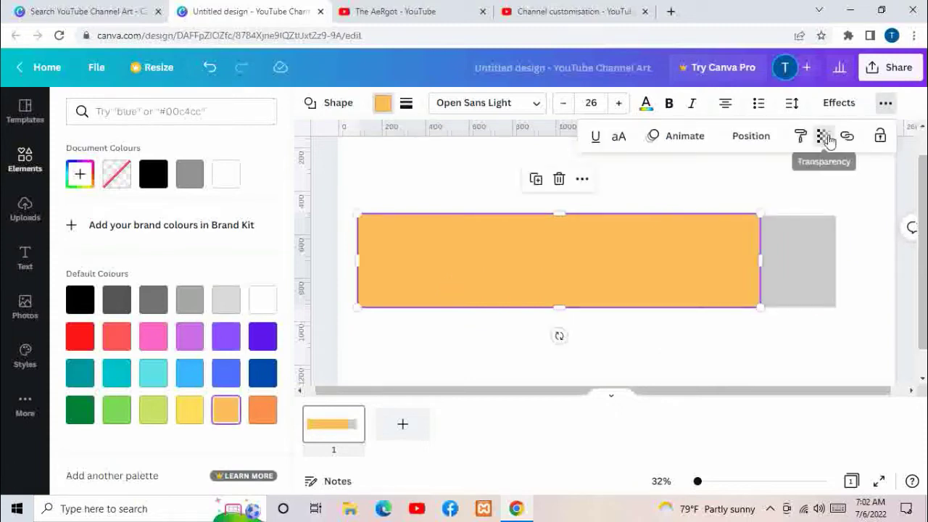
click(829, 140)
drag(724, 190, 757, 190)
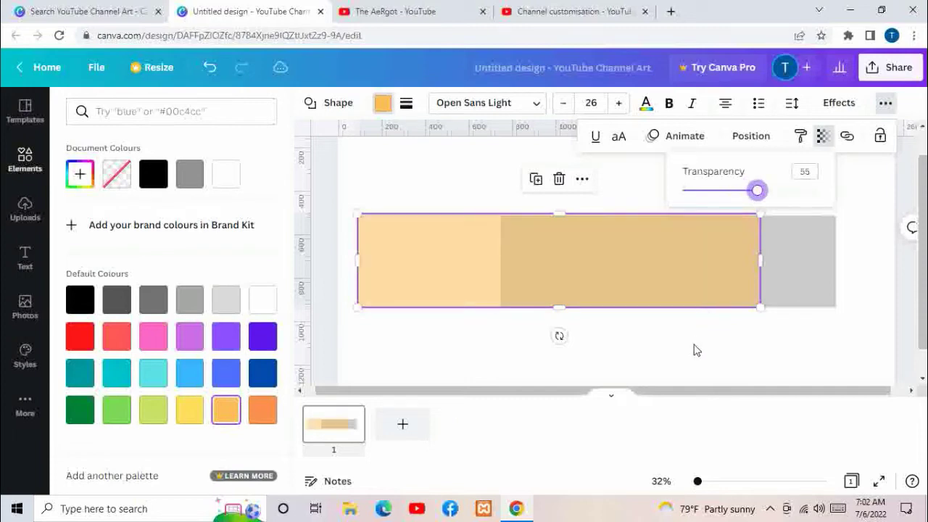
key(Escape)
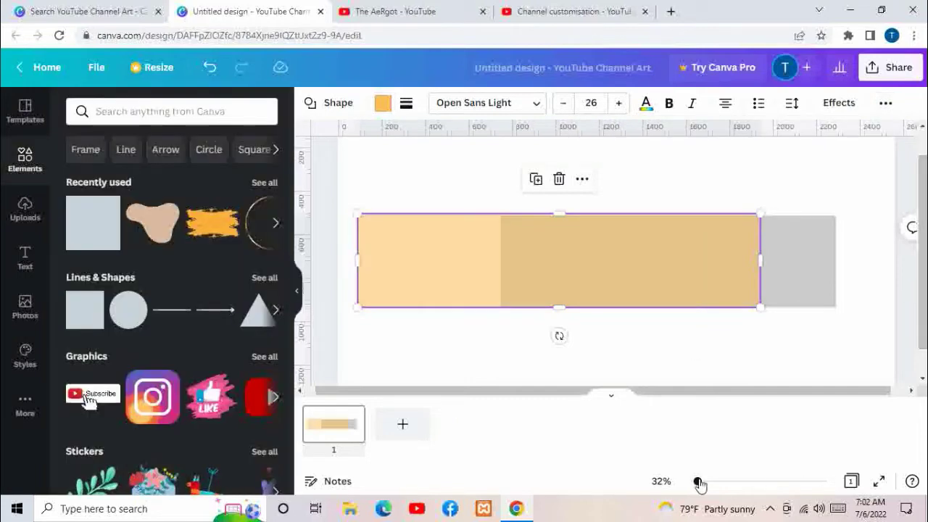
- Move the grey rectangle horizontally to the centre of the page
drag(698, 483, 695, 489)
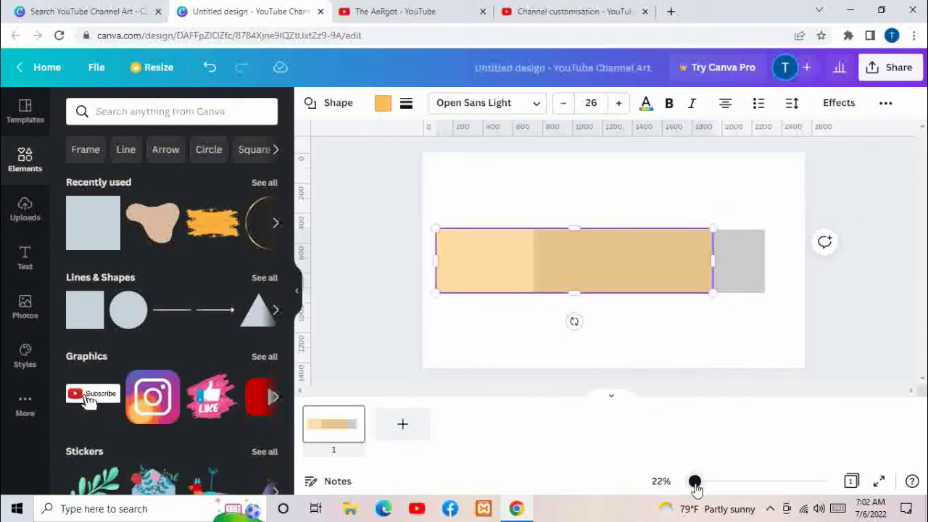
click(619, 334)
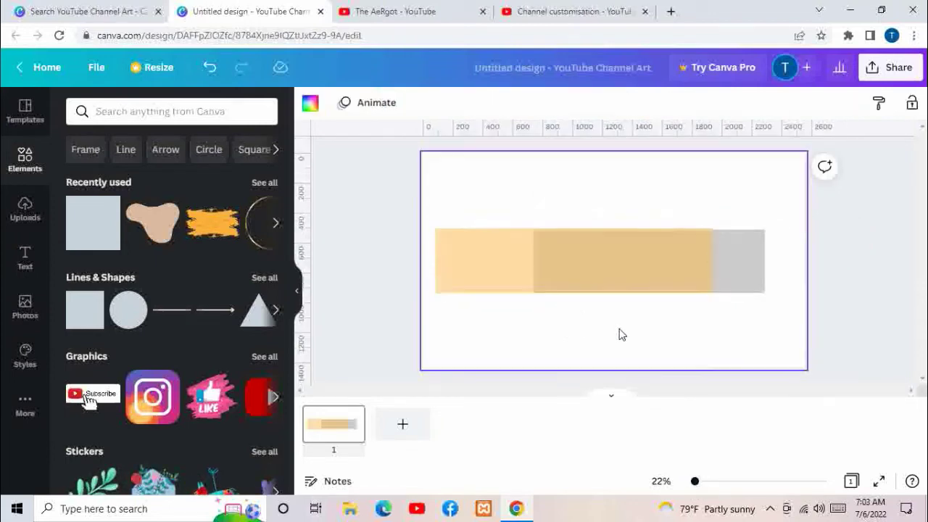
click(744, 261)
drag(744, 261, 707, 261)
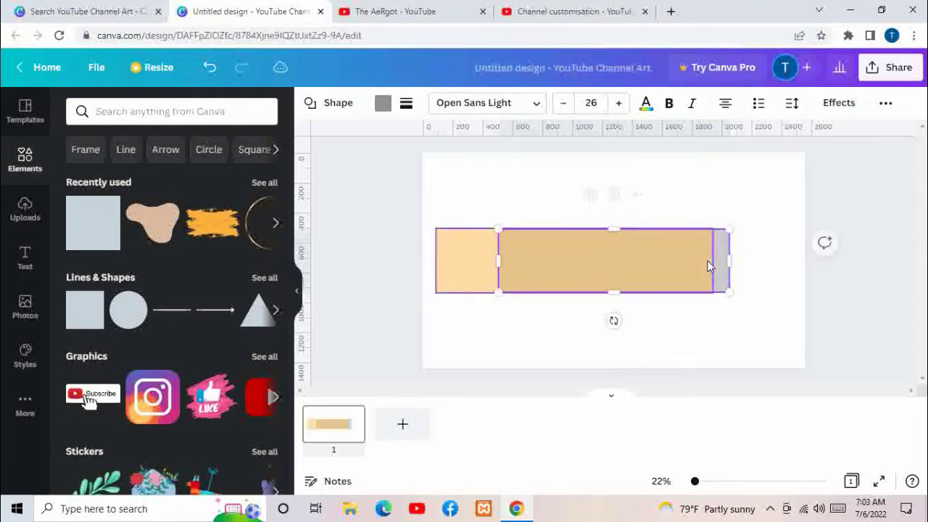
- Align the orange rectangle to the horizontal centre of the page
click(451, 281)
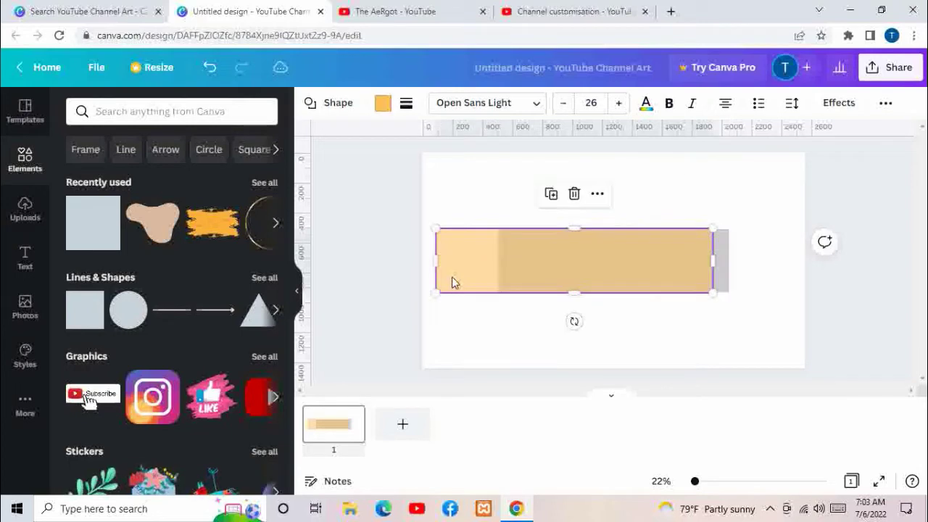
click(884, 106)
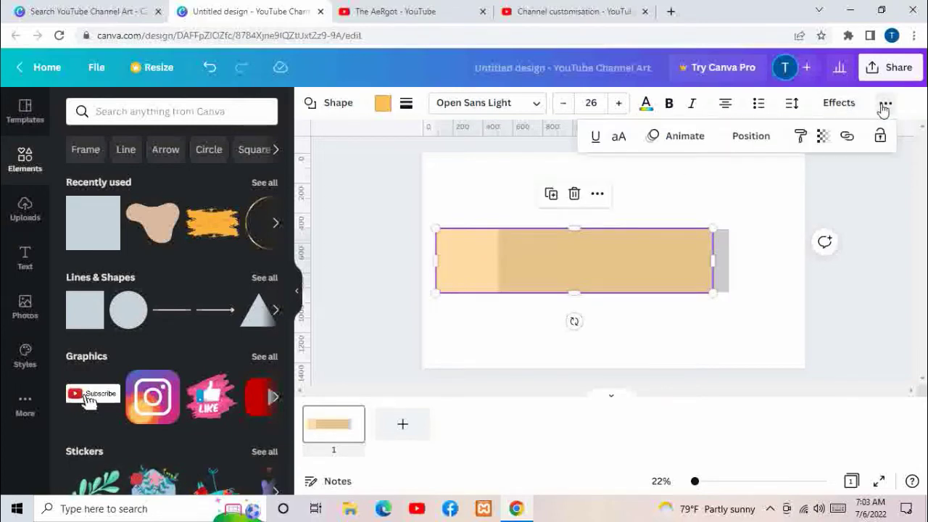
click(748, 144)
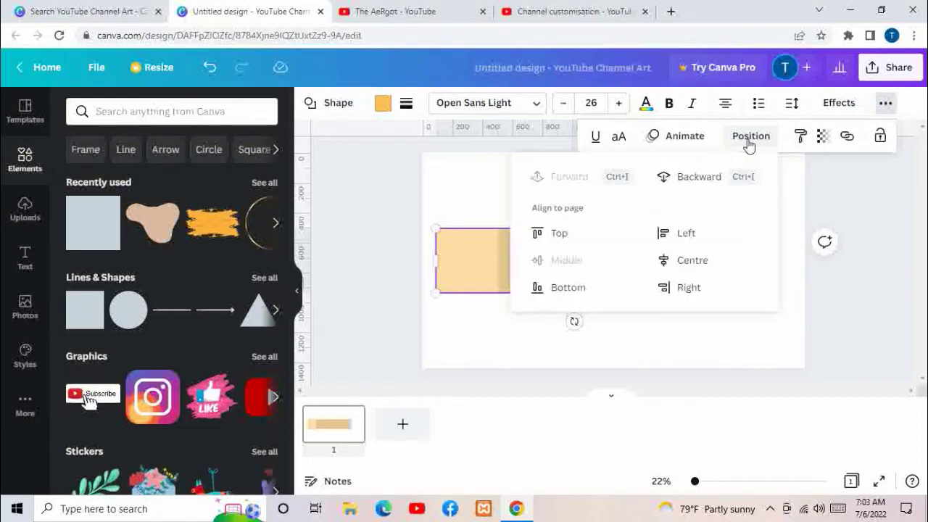
click(694, 265)
click(503, 342)
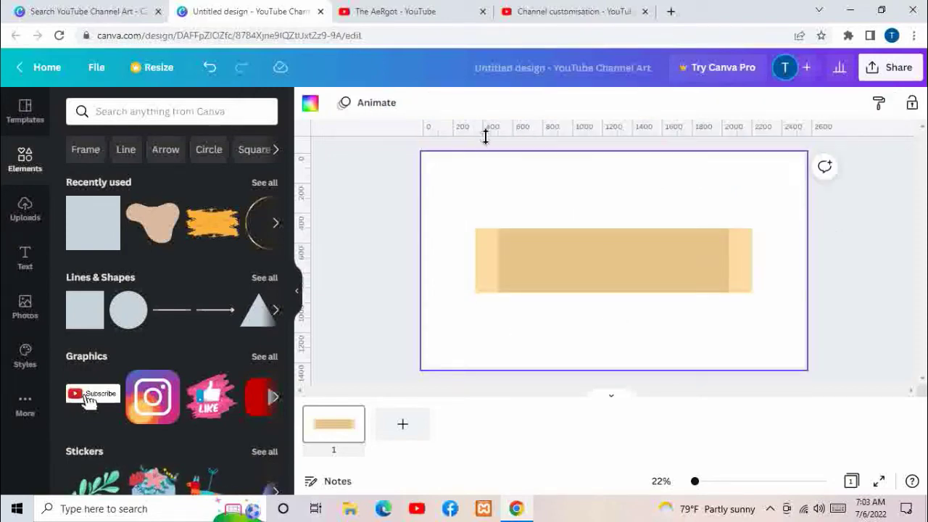
- Check that rulers and guides are shown, and place horizontal guides along the rectangles' top and bottom edges
click(97, 68)
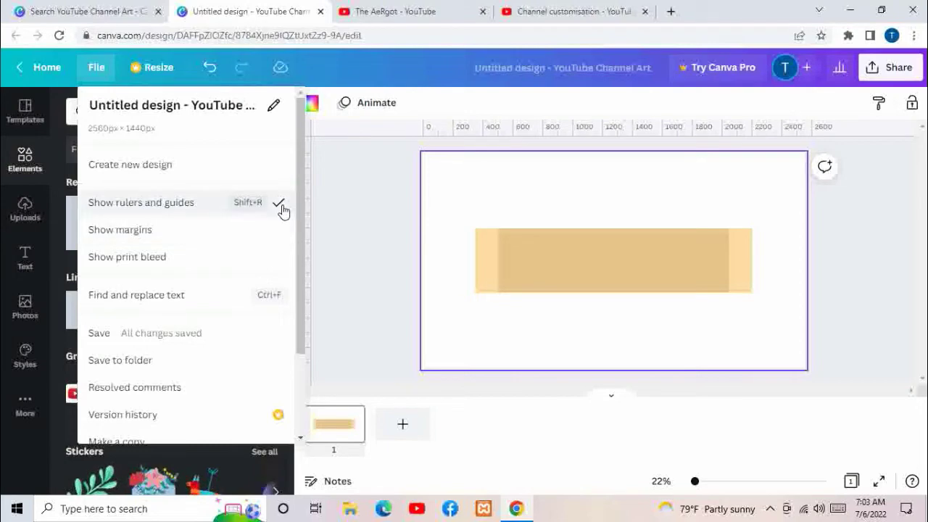
click(347, 229)
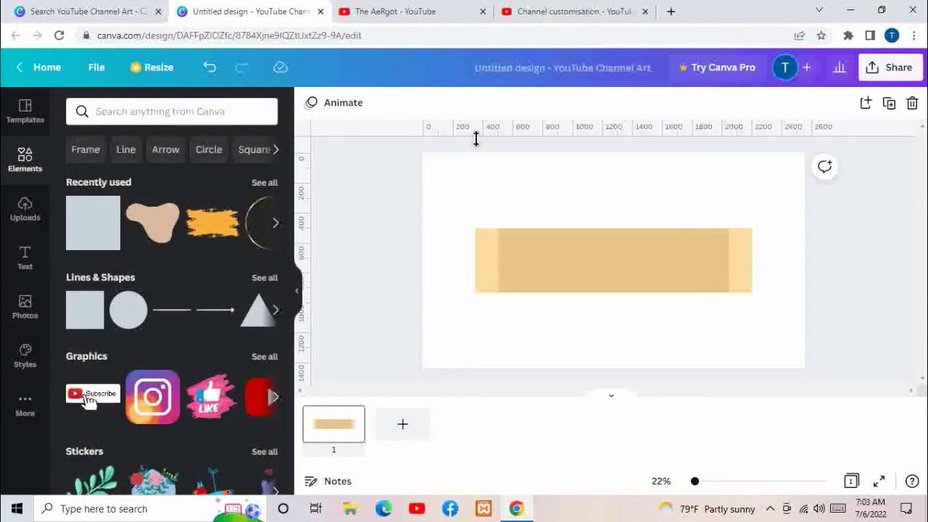
drag(476, 140, 473, 232)
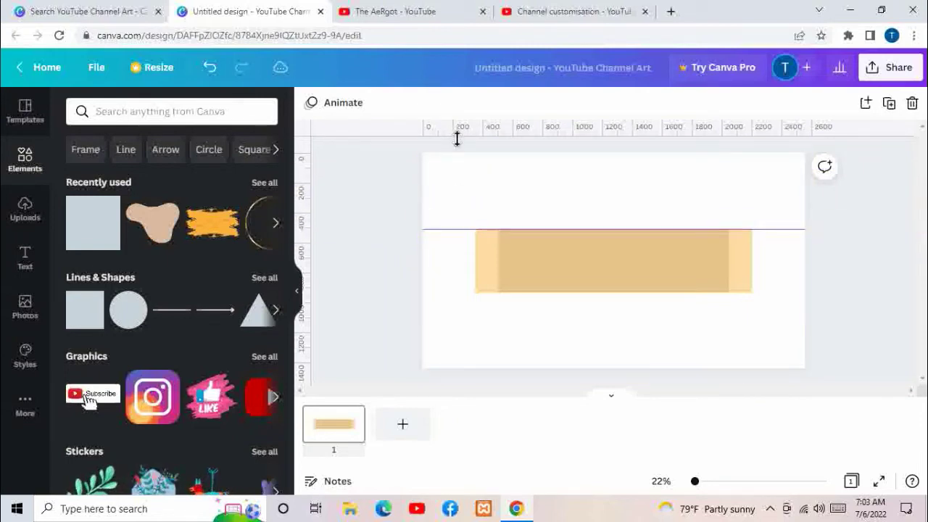
drag(456, 139, 450, 295)
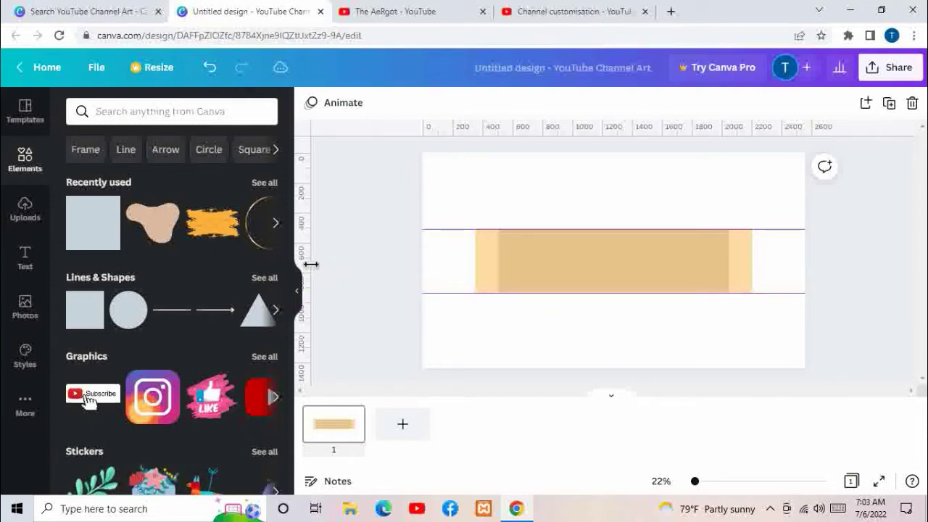
- Place four vertical guides along the left and right edges of both the orange and the grey rectangles
drag(308, 263, 476, 280)
drag(310, 268, 497, 276)
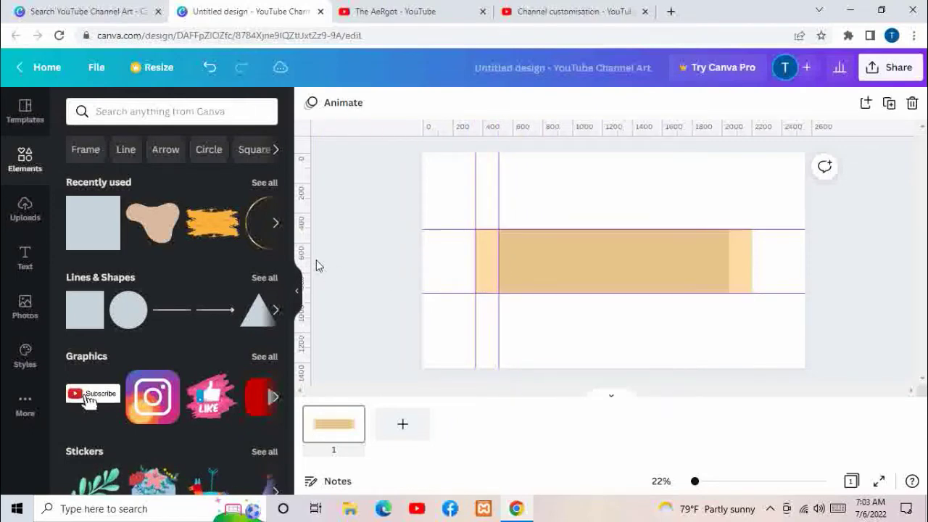
drag(312, 264, 733, 278)
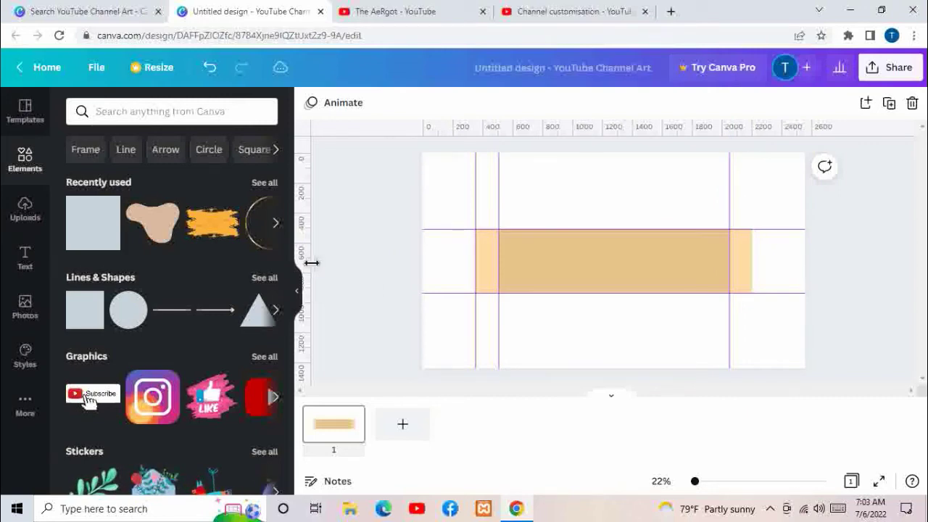
drag(311, 263, 752, 258)
- Delete the orange and grey rectangles so that only the guides remain on the page
click(590, 337)
click(560, 244)
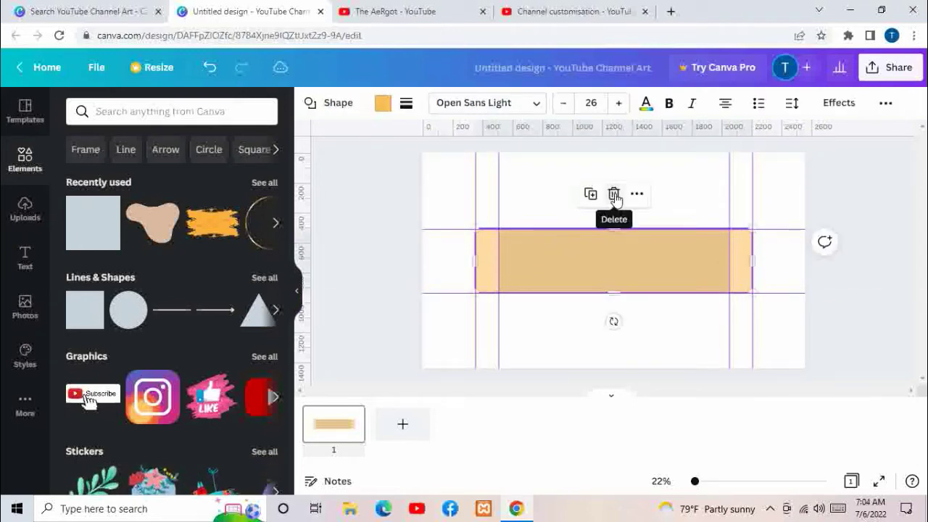
click(614, 195)
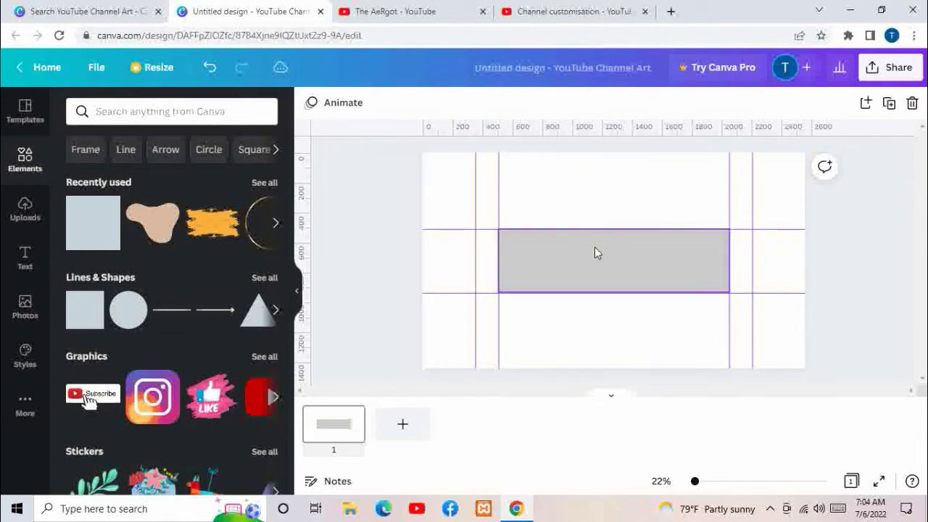
click(594, 246)
click(613, 195)
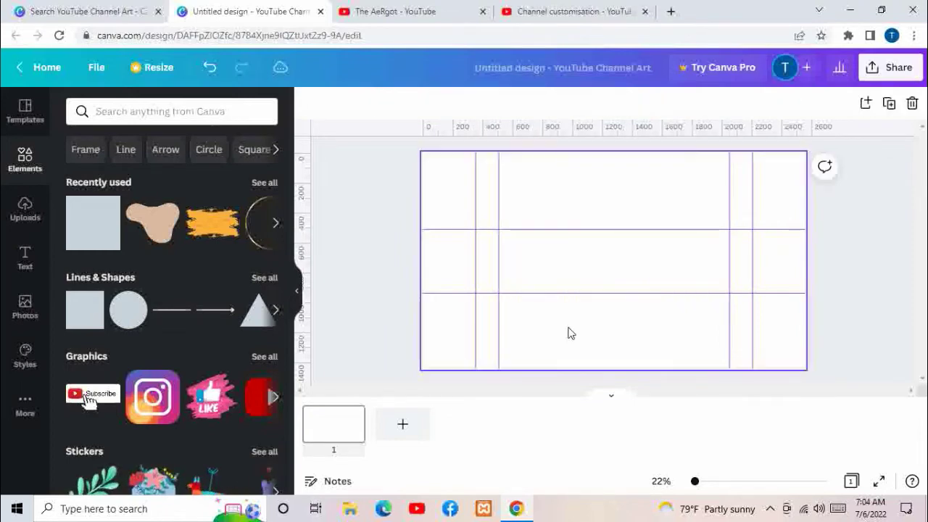
- Examine the device-viewable areas in YouTube Studio's banner art preview, and return to the Canva design
click(606, 326)
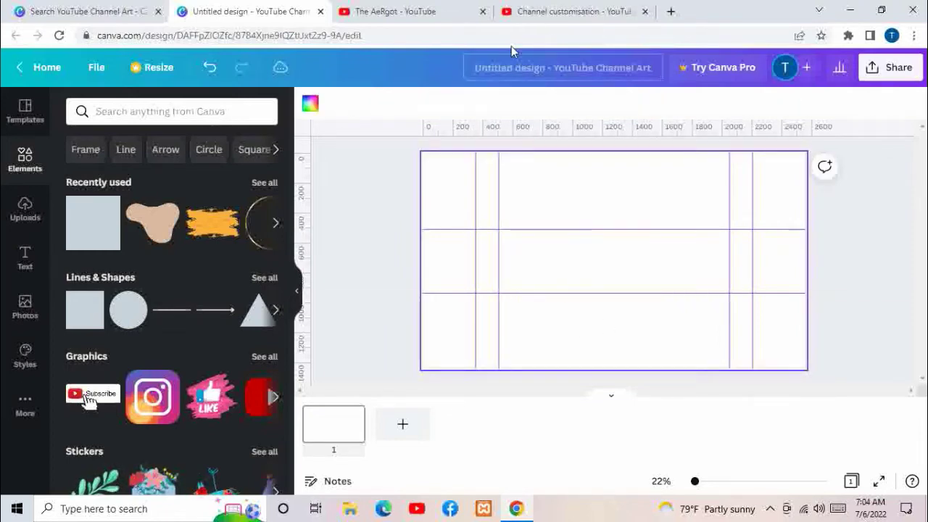
click(573, 11)
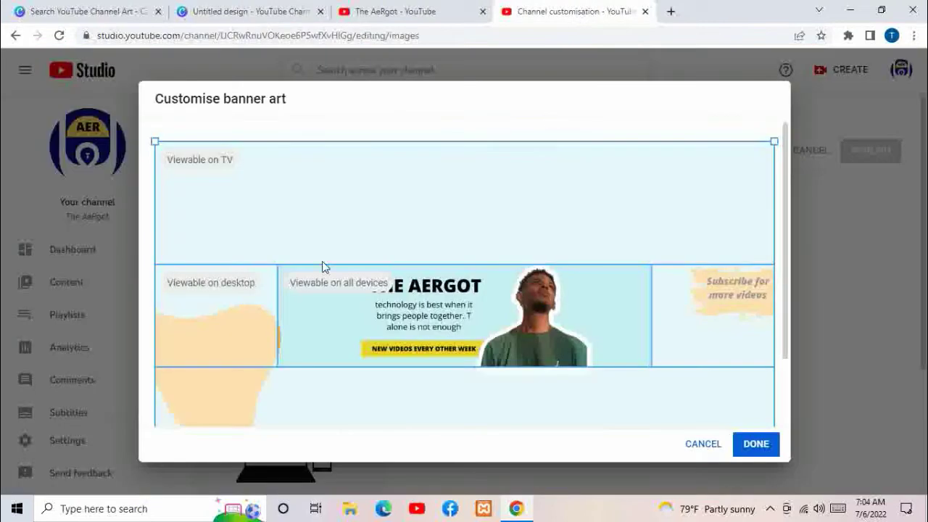
click(258, 12)
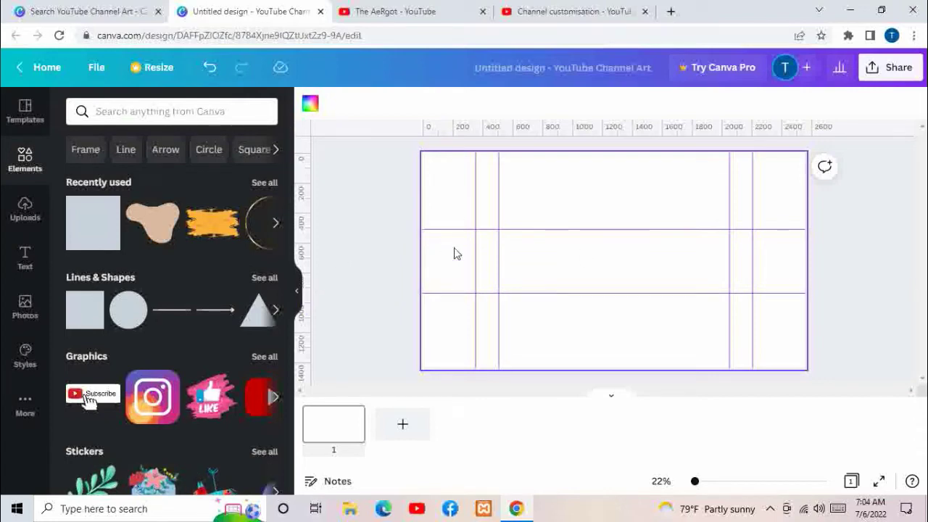
- Set the page background to a new custom light cyan colour, #8BE1ED
click(310, 105)
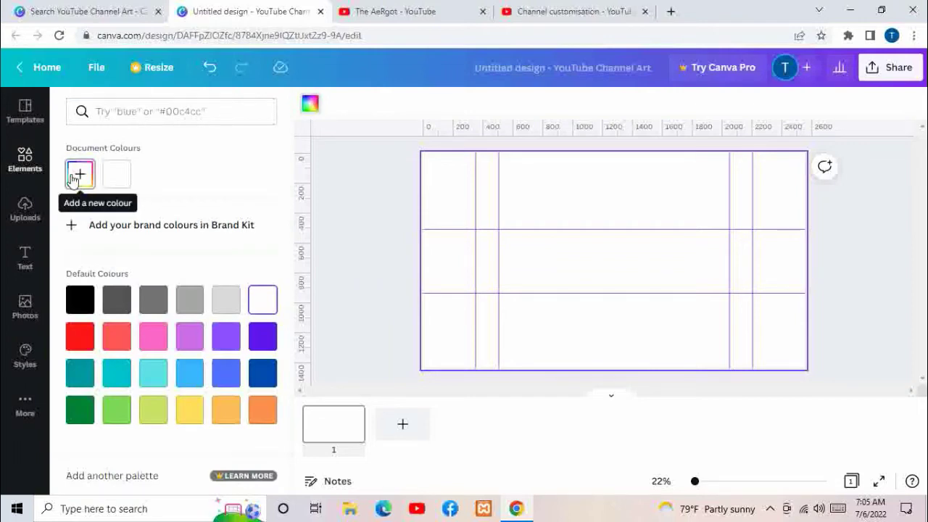
click(78, 174)
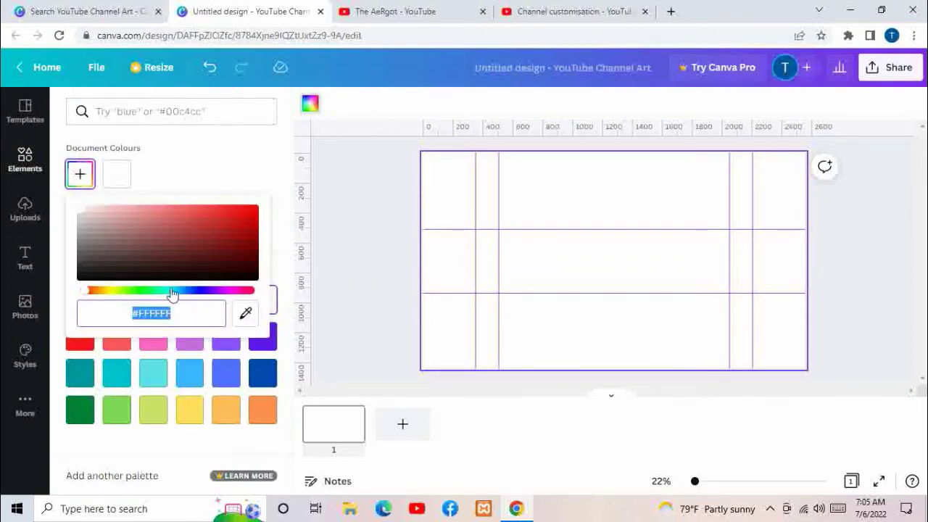
click(173, 292)
click(151, 216)
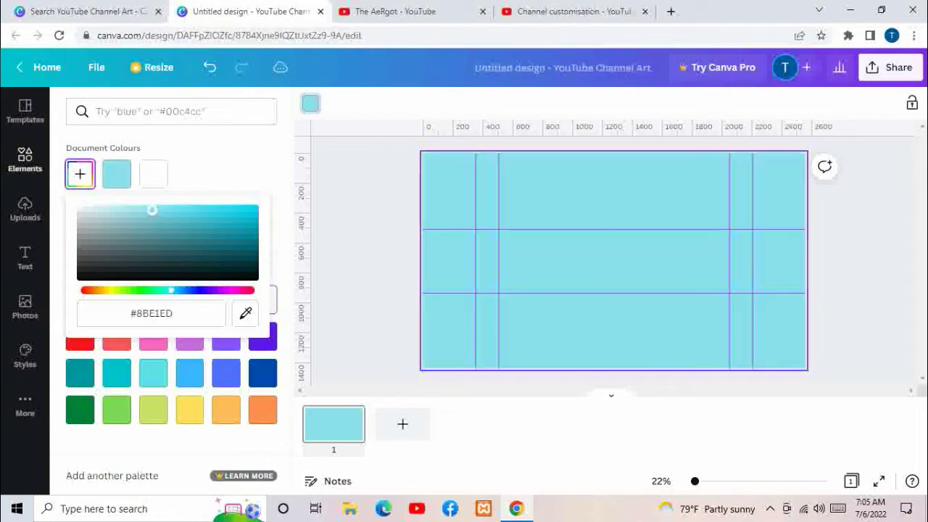
- Lighten the page background to a pale cyan, #C4F6FD
click(126, 210)
click(112, 210)
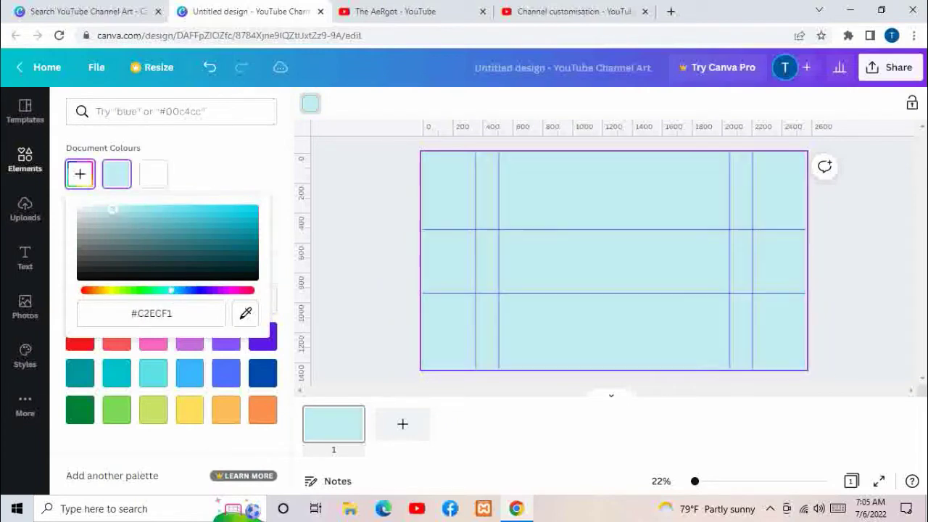
click(108, 215)
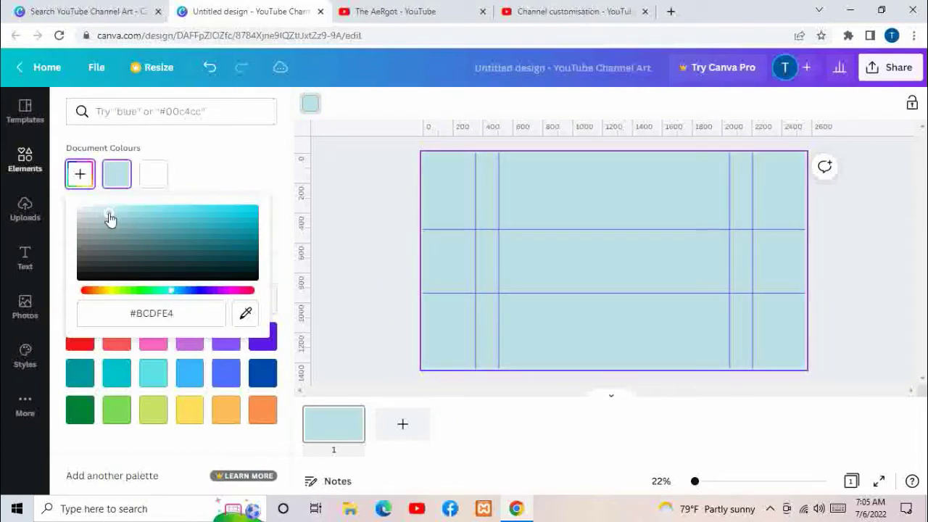
click(119, 211)
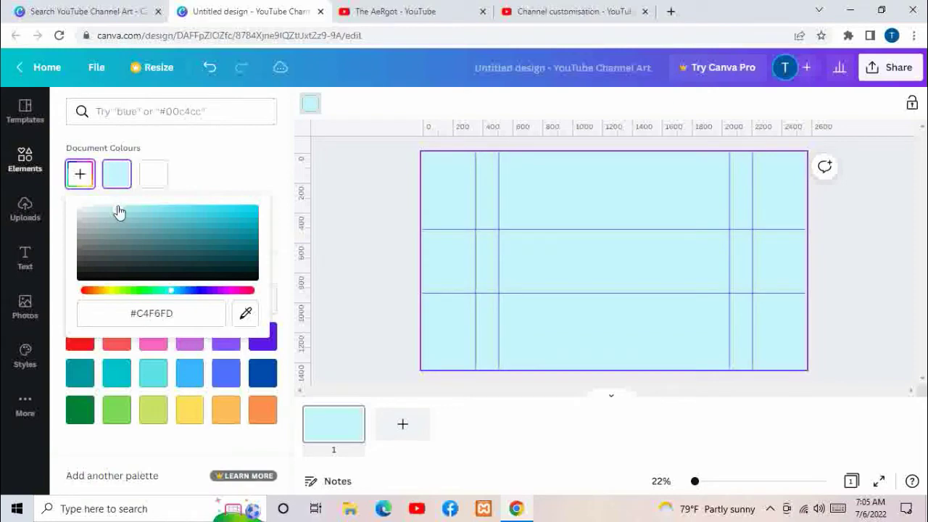
click(359, 269)
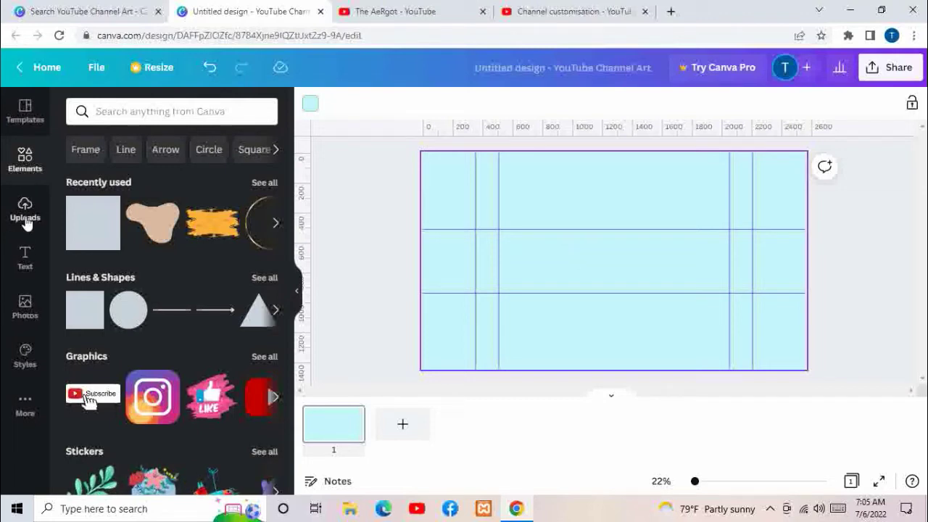
- Show the uploaded images and look through the Downloads folder for media to upload
click(25, 216)
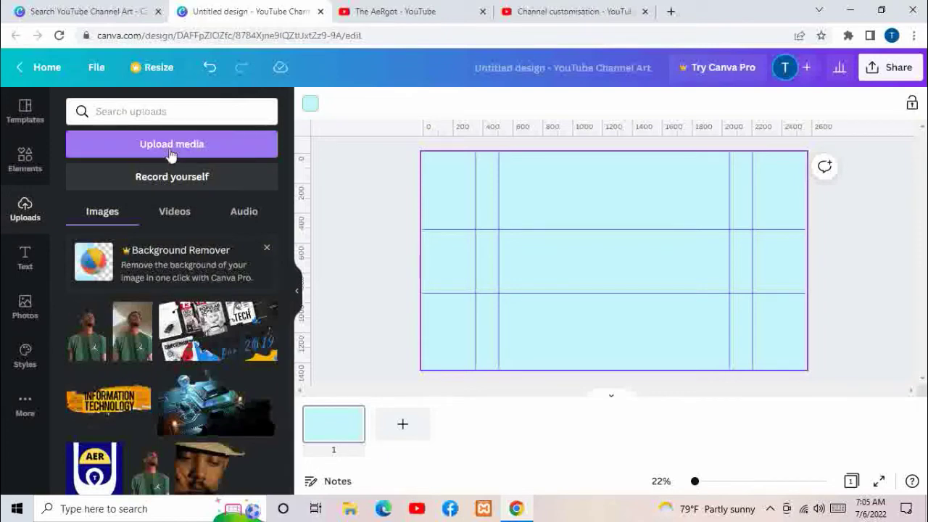
click(171, 151)
click(255, 198)
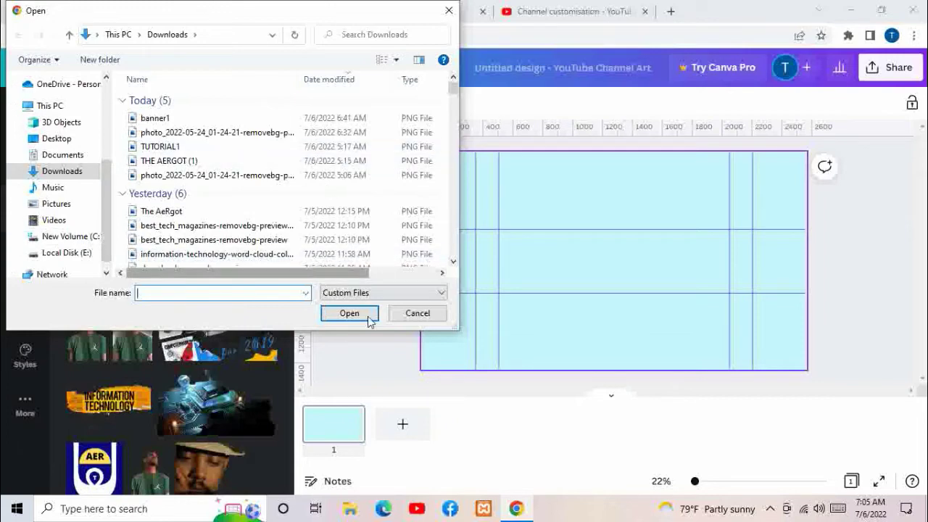
click(416, 313)
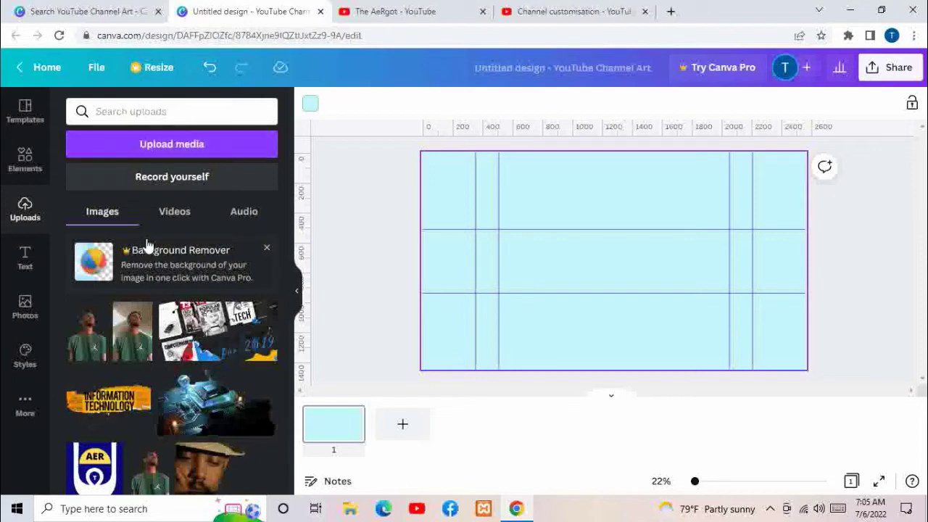
- Add the background-free portrait from the uploads at a slightly reduced size, and delete the original photo after adding it for comparison
click(88, 348)
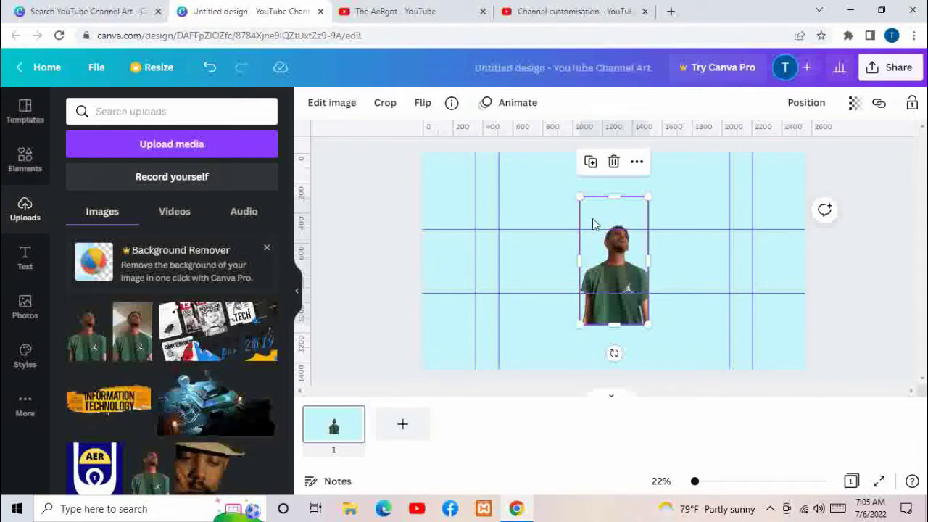
drag(579, 197, 586, 211)
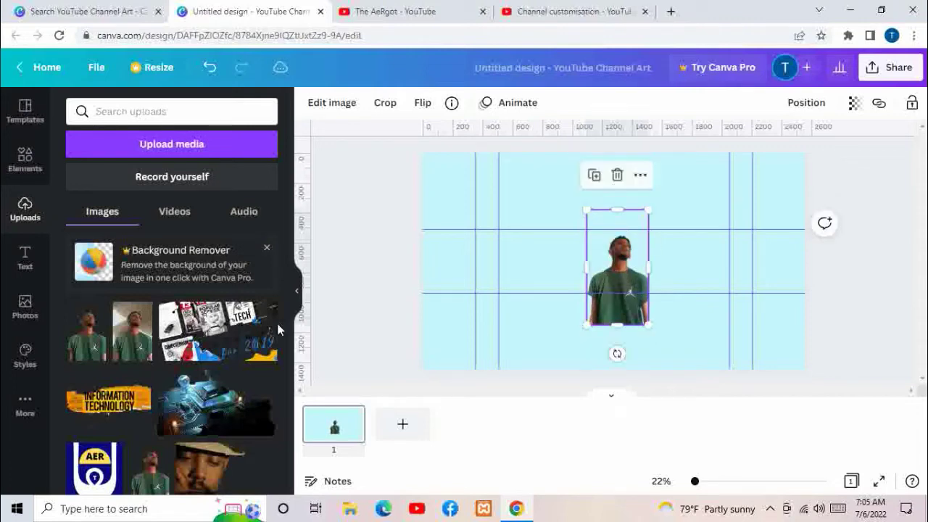
click(133, 340)
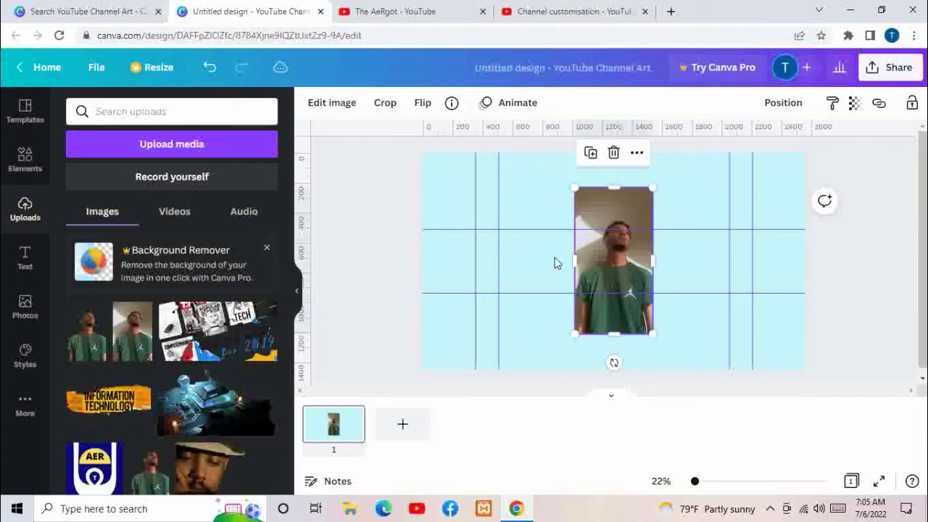
click(613, 152)
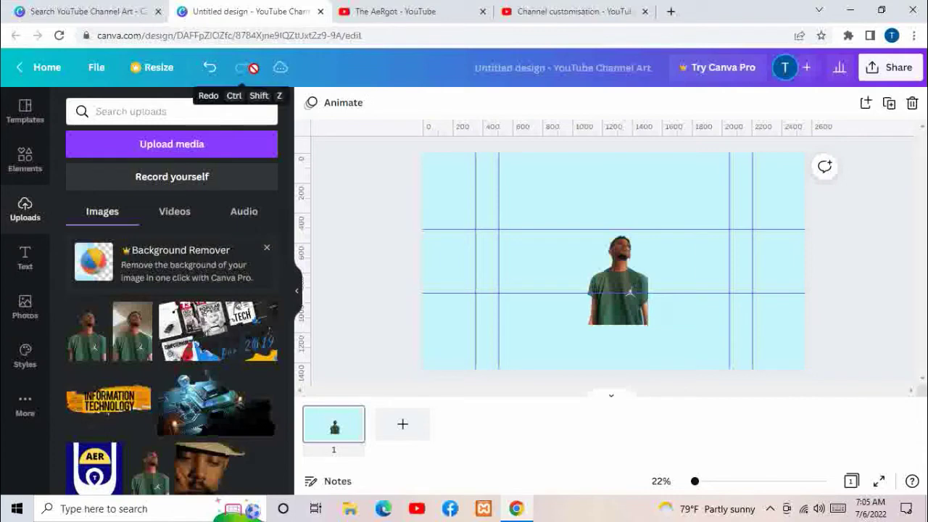
- Search Google for "removebg" in a new browser tab and open the remove.bg website
click(671, 13)
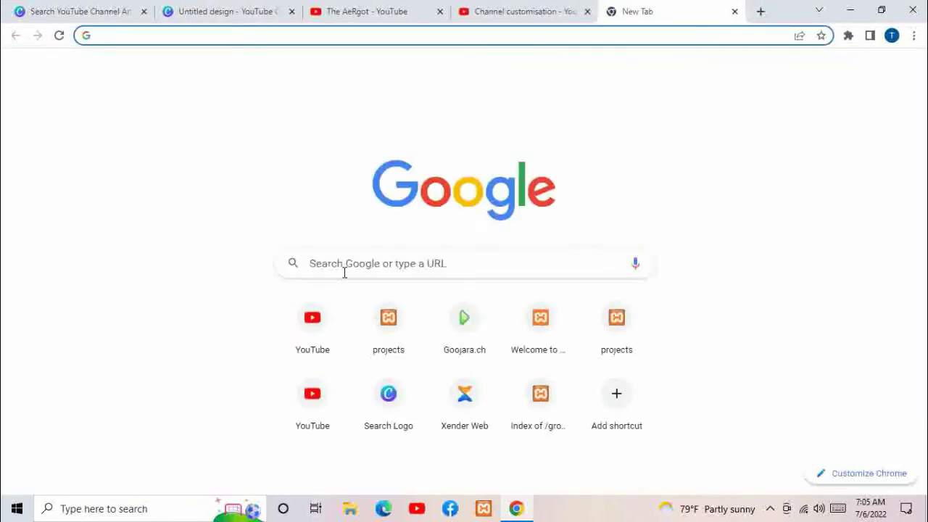
click(344, 273)
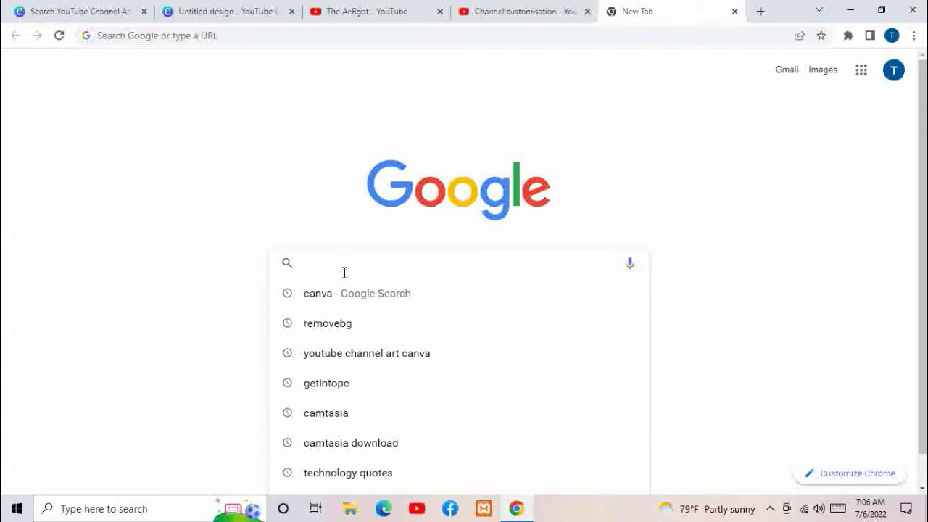
text(removebg)
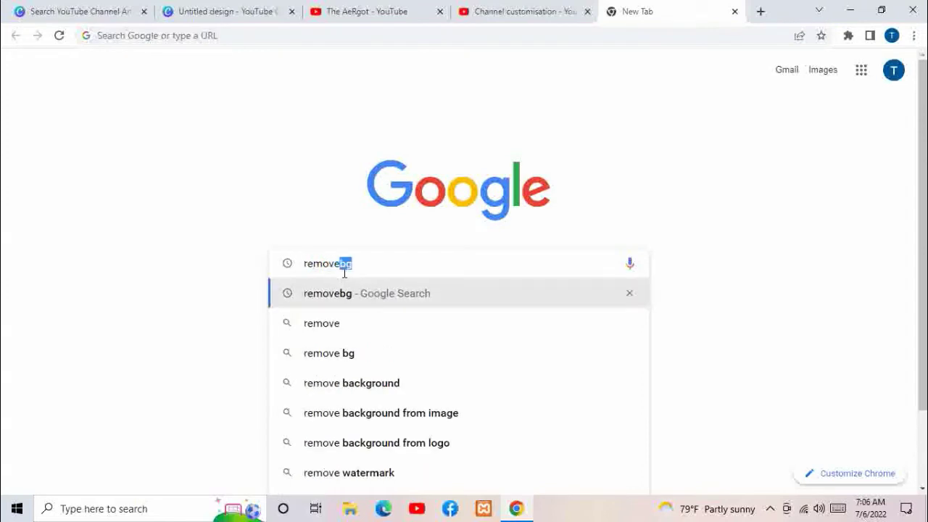
key(Return)
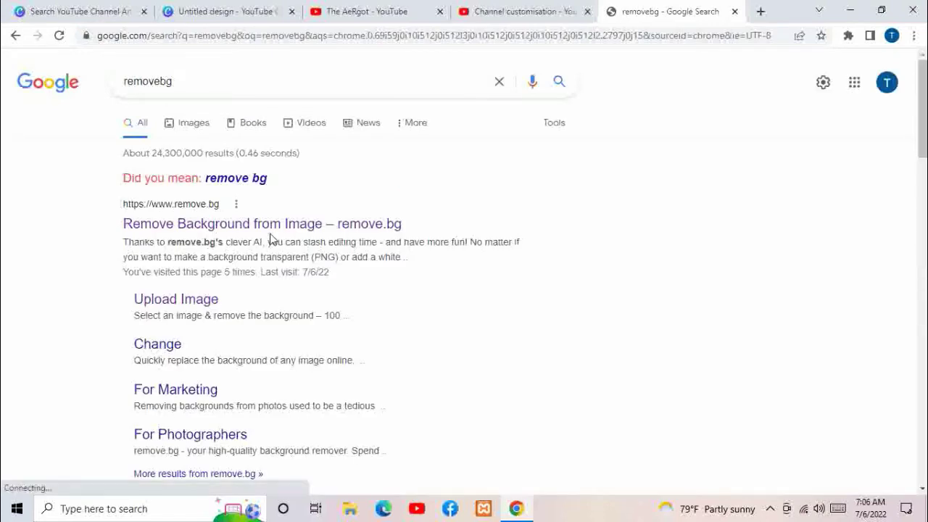
click(287, 233)
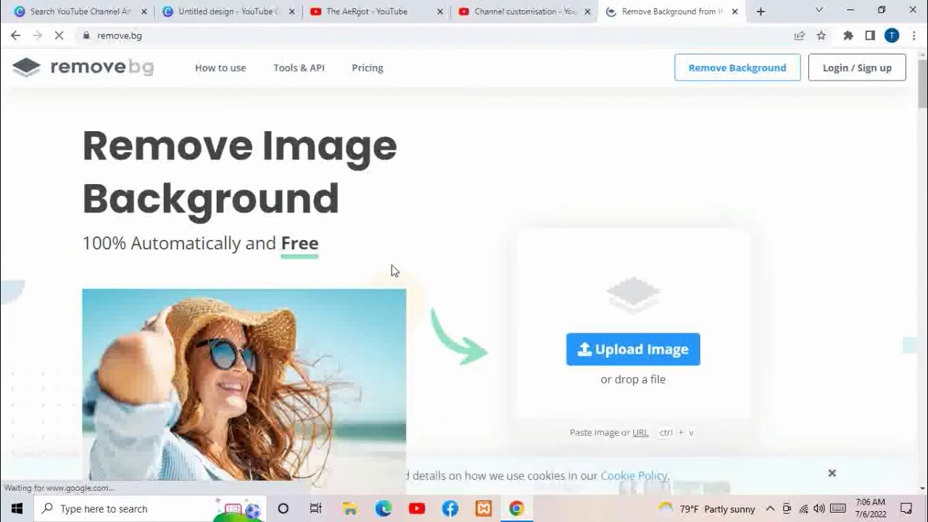
- Upload photo_2022-05-24_01-24-21 from the Desktop folder to remove.bg to strip its background
click(621, 356)
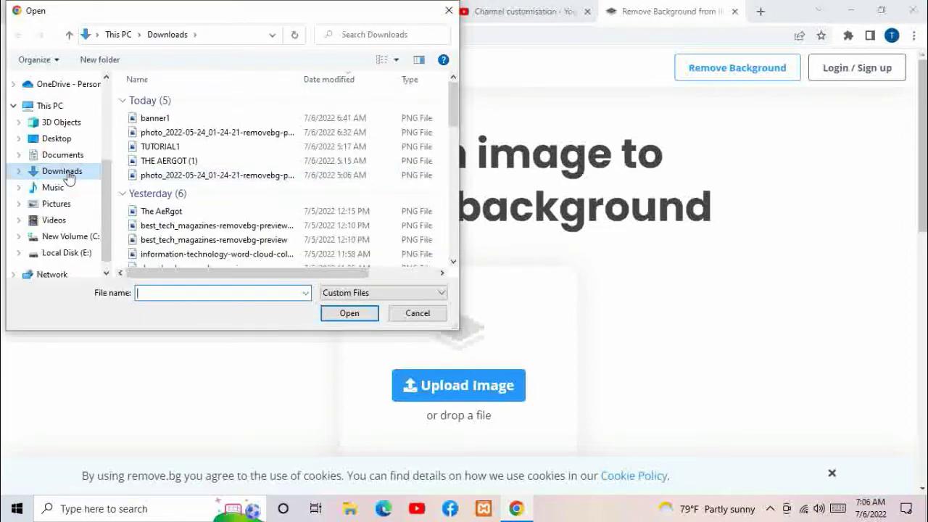
click(65, 138)
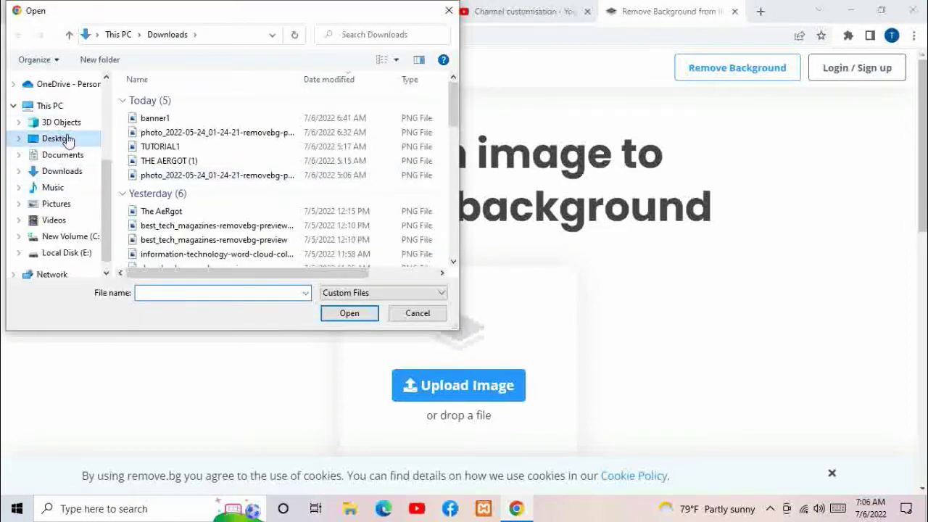
scroll(456, 236, down, 2)
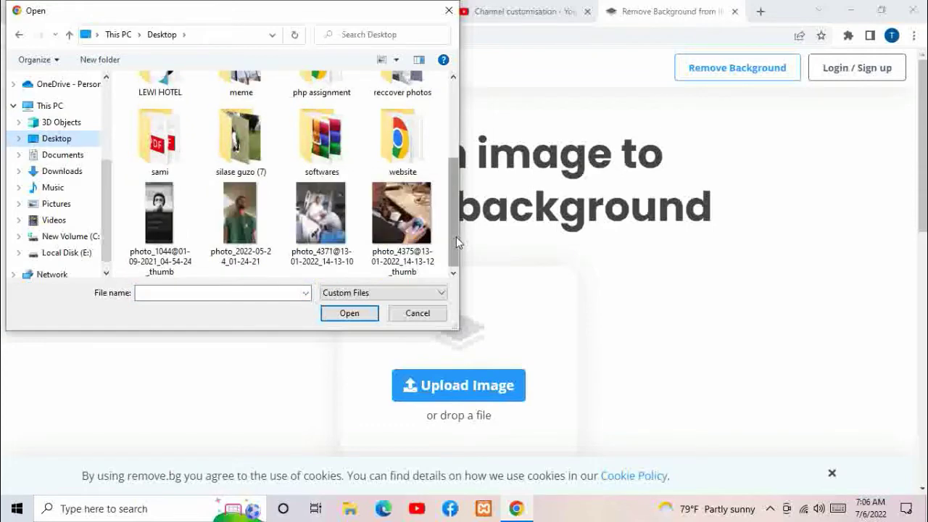
click(244, 257)
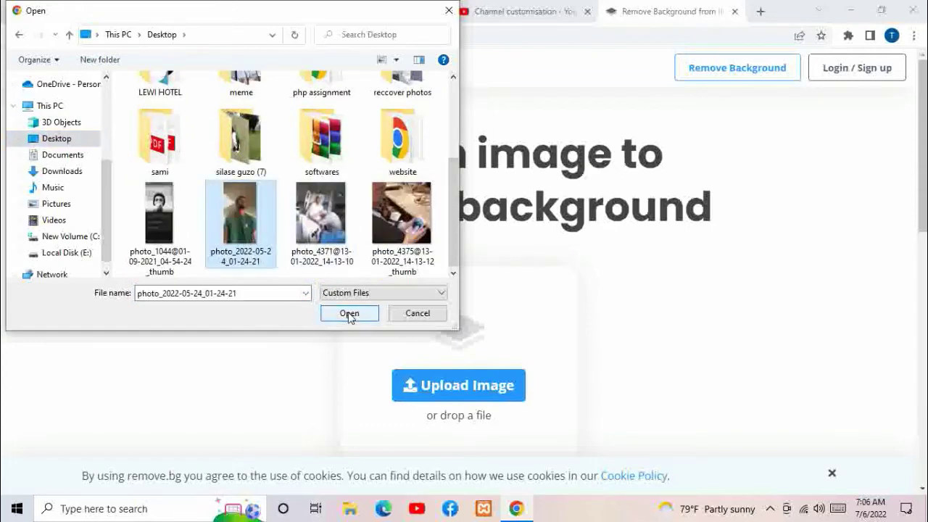
click(350, 313)
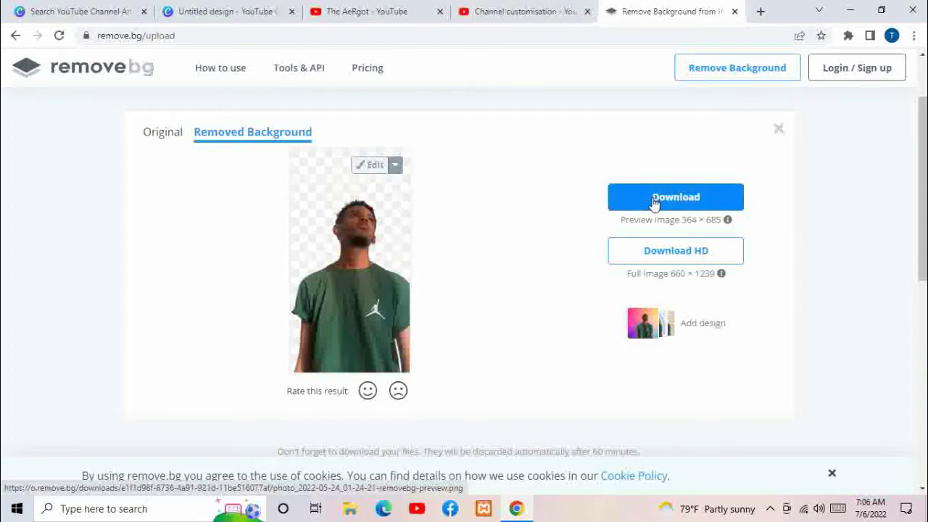
- Return to the Canva design and move the portrait to the right half of the banner
click(240, 16)
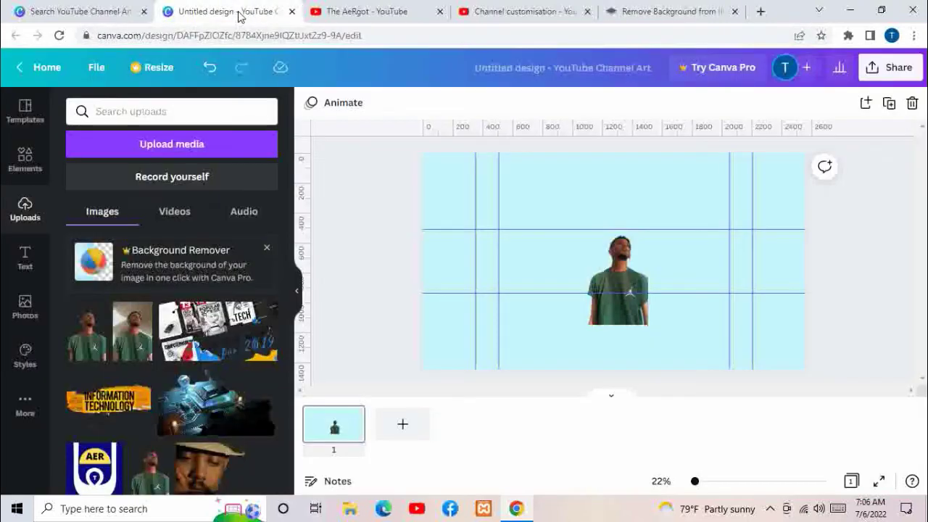
click(621, 276)
drag(621, 276, 677, 278)
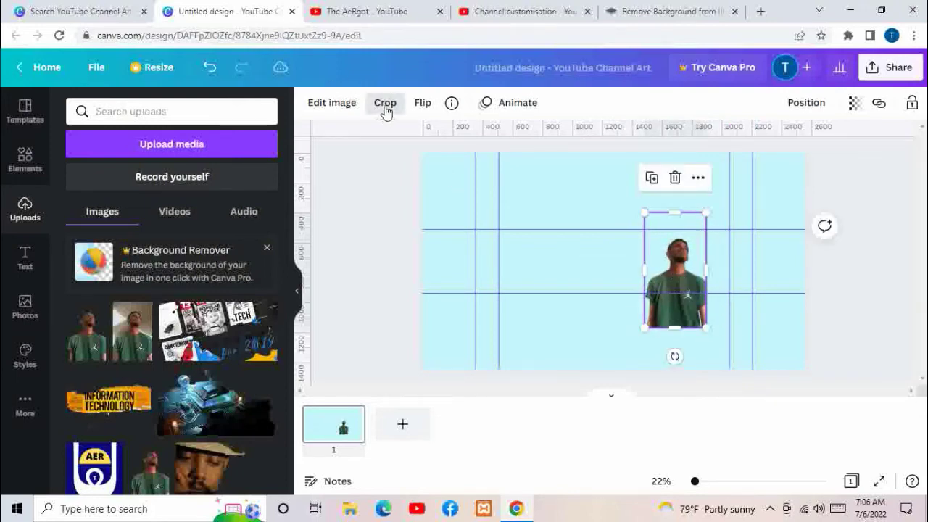
- Crop the portrait to the head and shoulders and enlarge it to fill the height between the two horizontal guides
click(385, 104)
drag(646, 325, 644, 288)
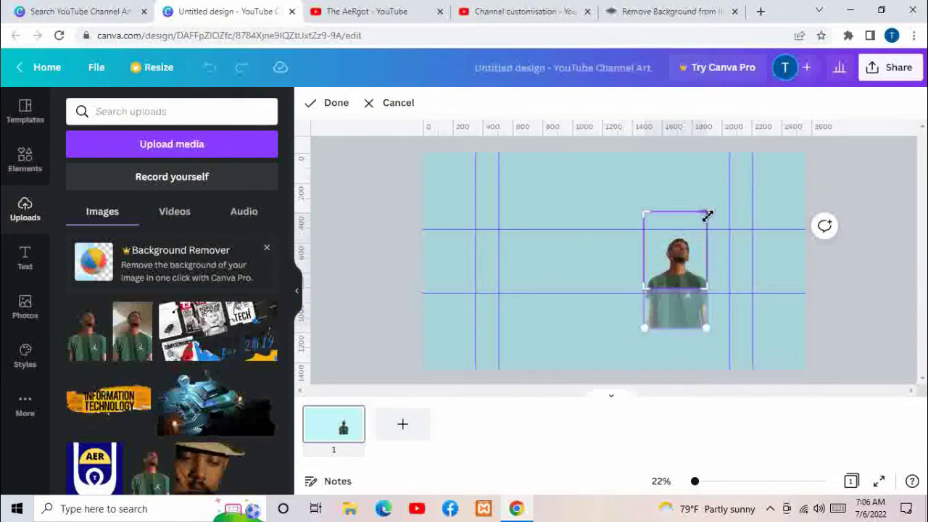
drag(707, 215, 707, 240)
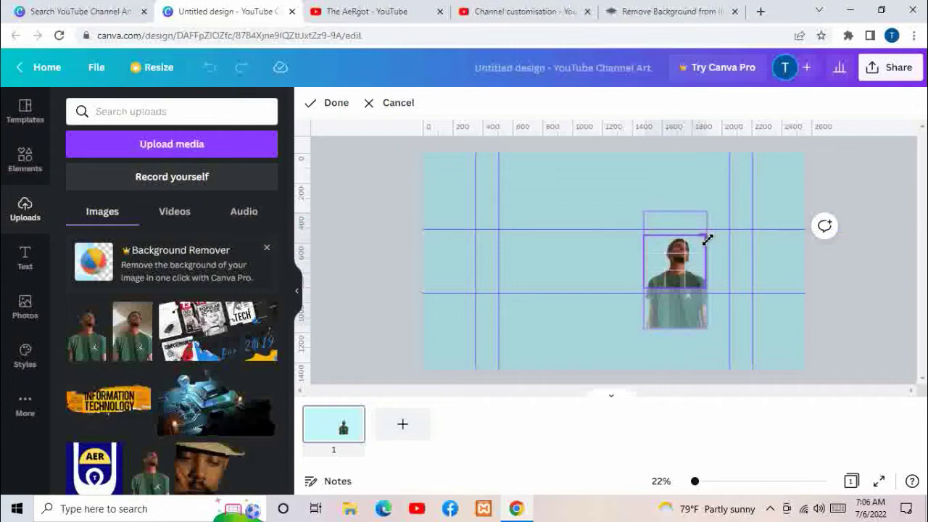
click(615, 344)
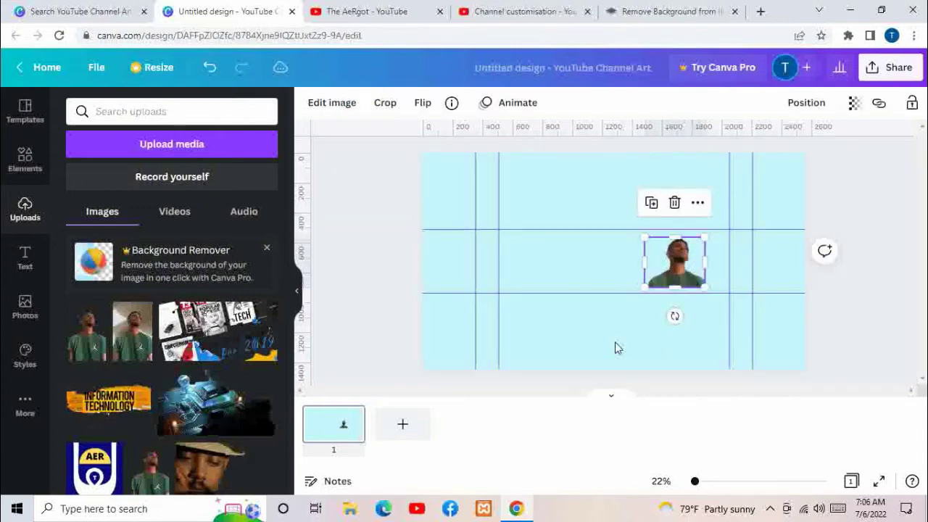
drag(644, 238, 635, 232)
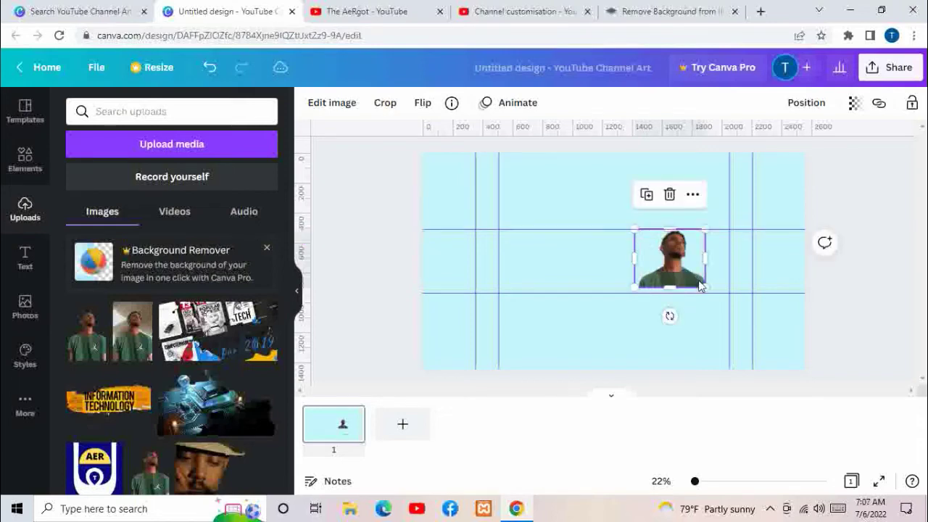
drag(705, 287, 711, 292)
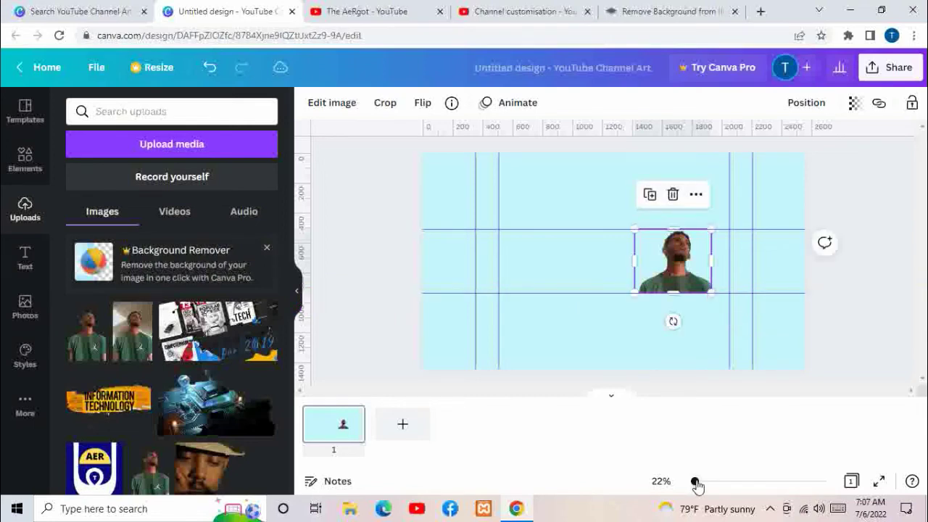
- Search the image effects for "shadow" and give the portrait the Glow shadow
drag(696, 484, 702, 485)
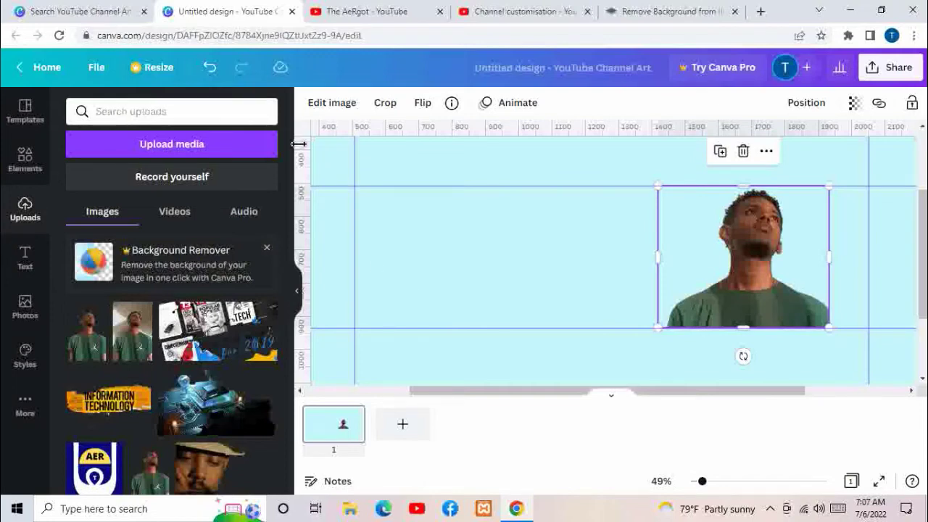
click(323, 106)
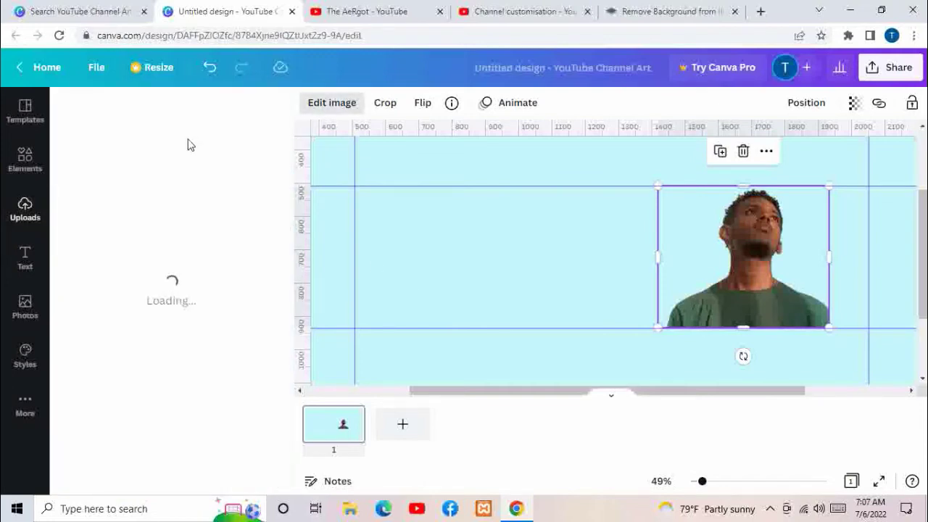
click(157, 145)
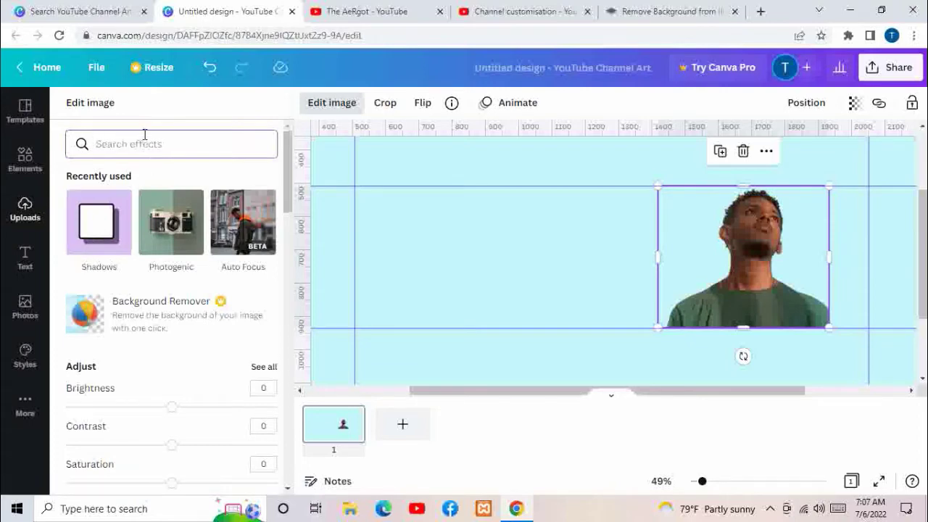
text(shadow)
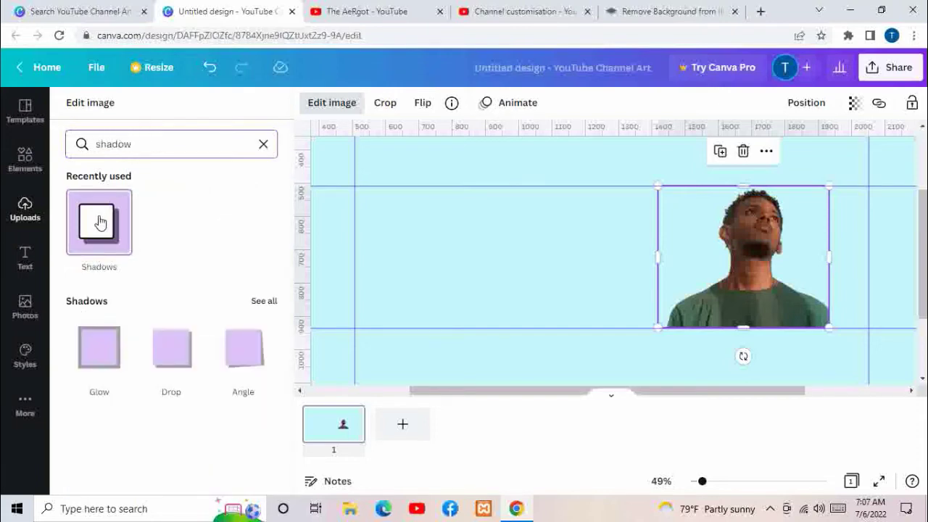
click(100, 222)
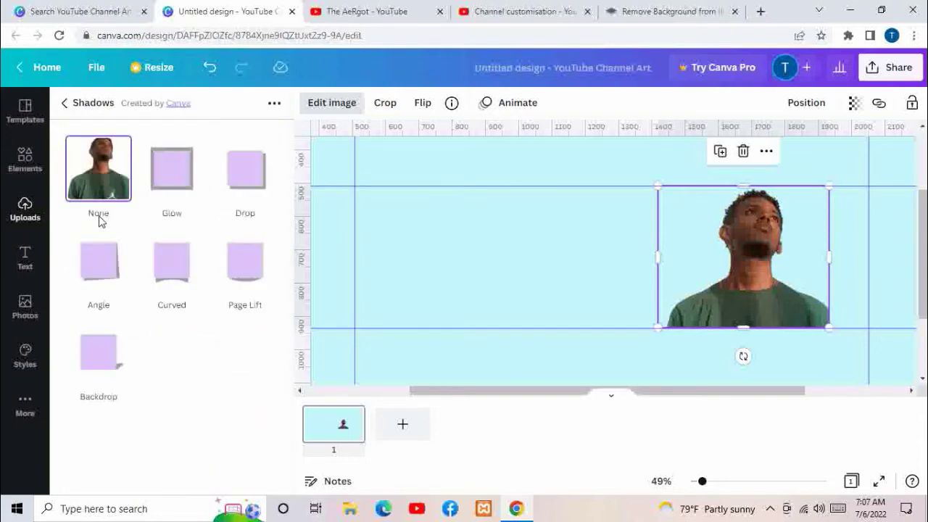
click(174, 181)
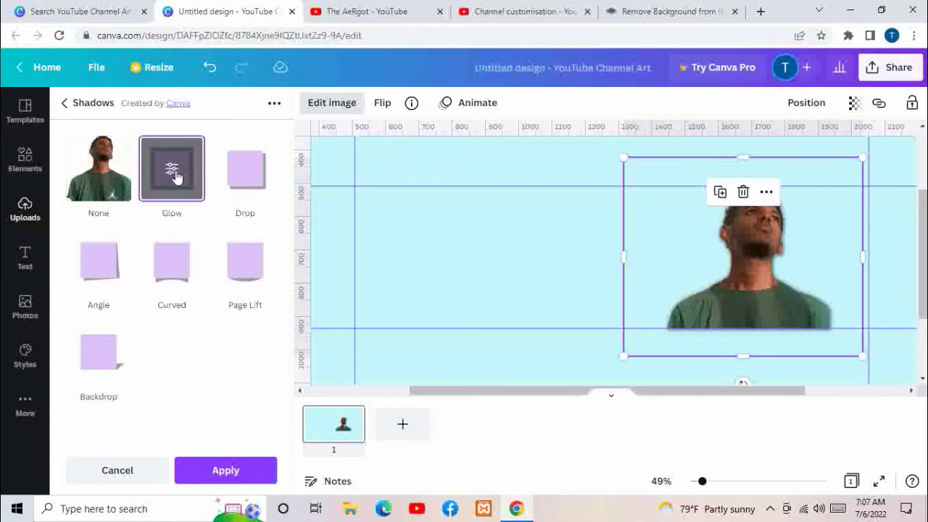
- Set the portrait's glow to size 15, transparency 100 and blur 2, with white as its colour
click(172, 174)
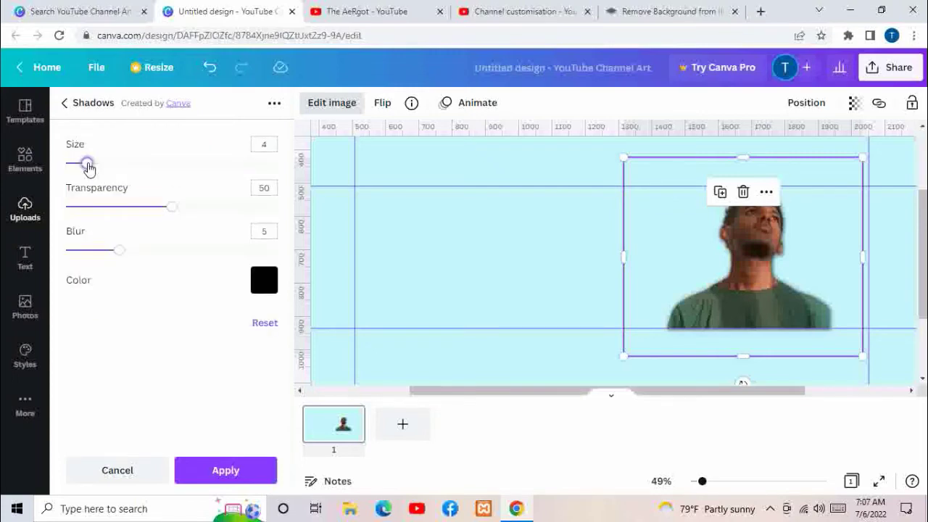
drag(87, 167, 145, 167)
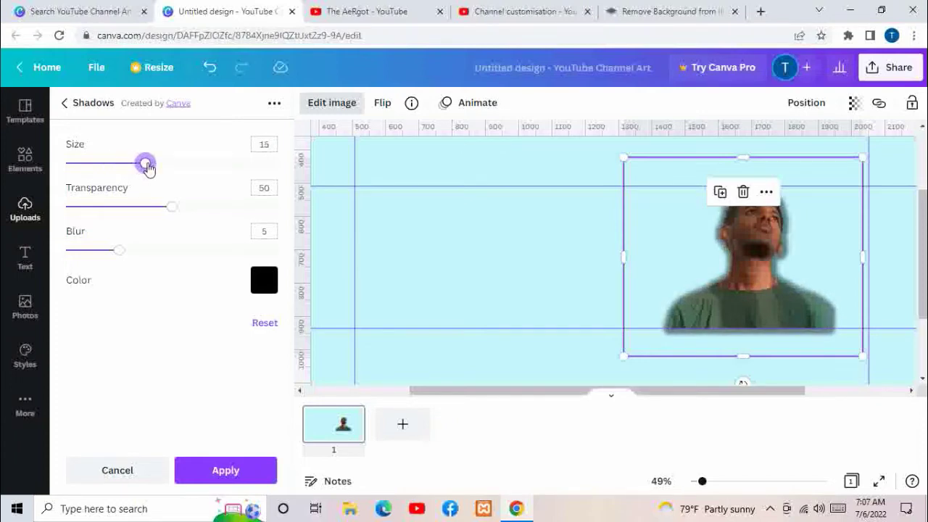
drag(173, 208, 312, 205)
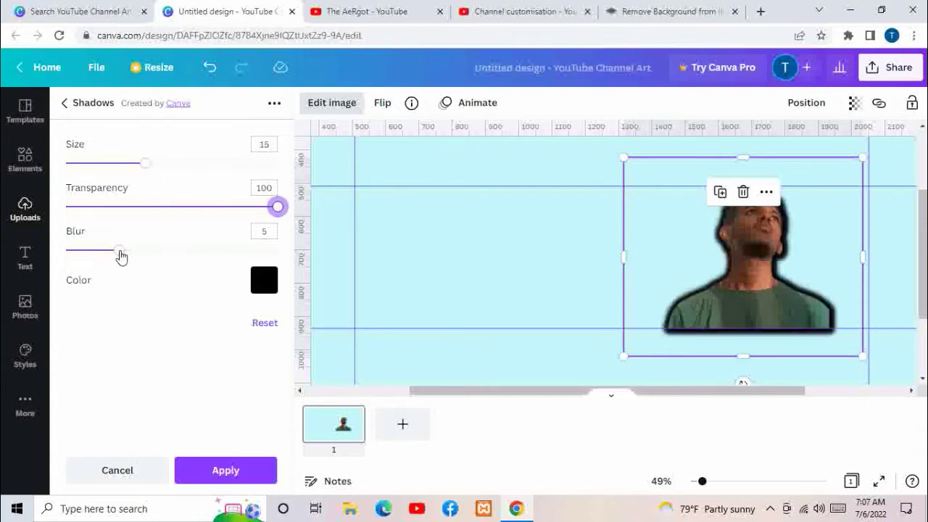
drag(121, 256, 86, 253)
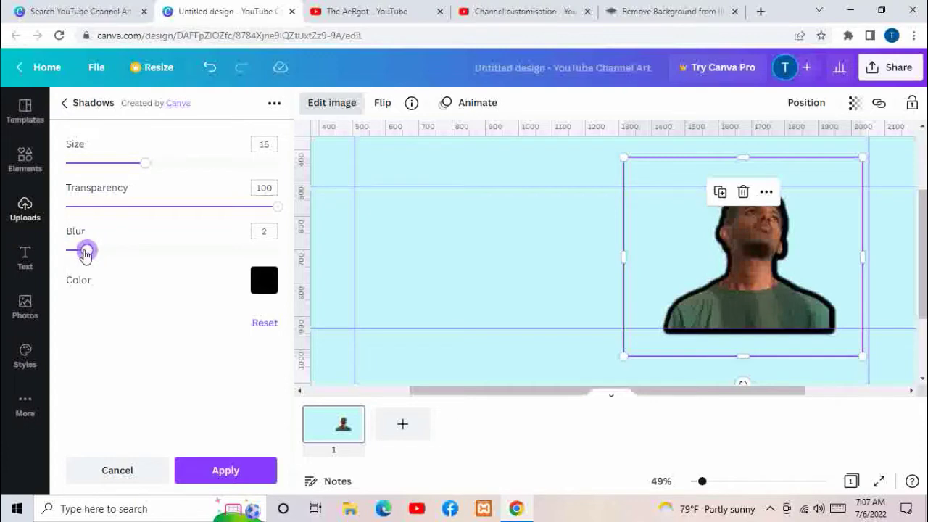
click(260, 285)
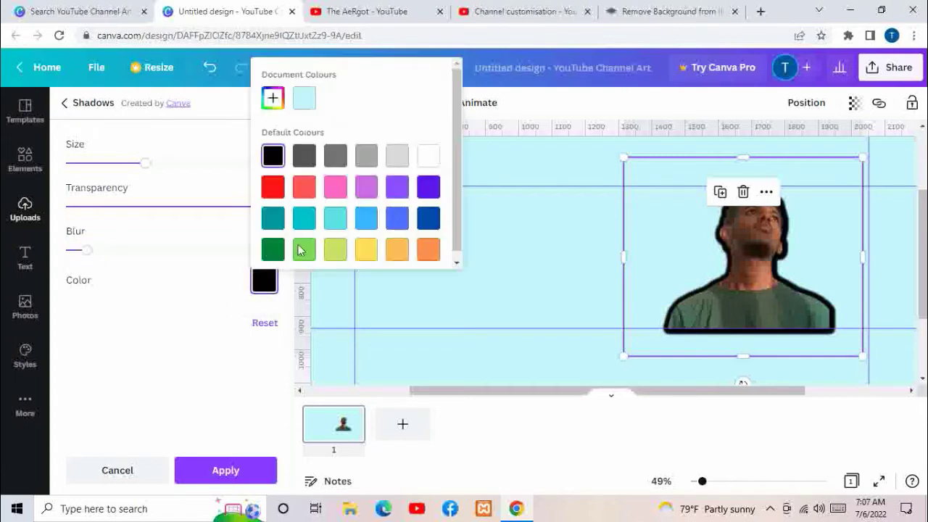
click(430, 161)
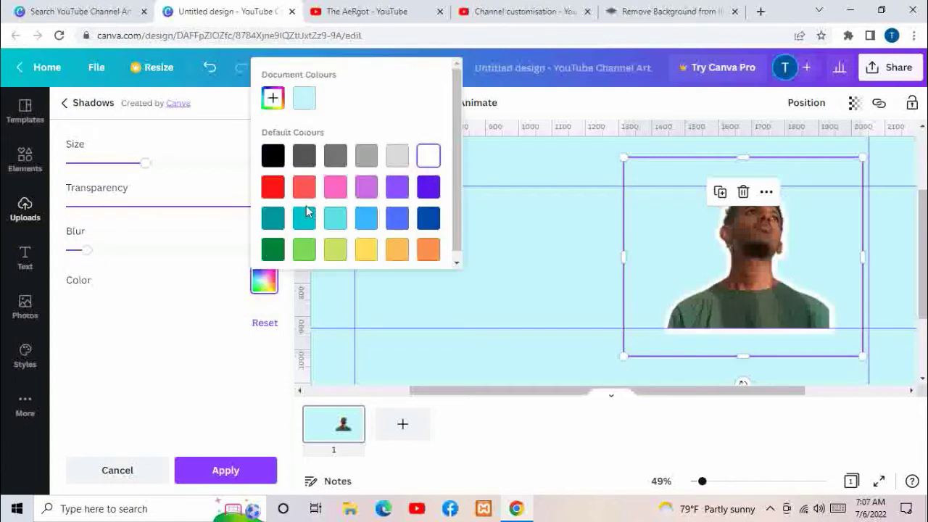
click(105, 306)
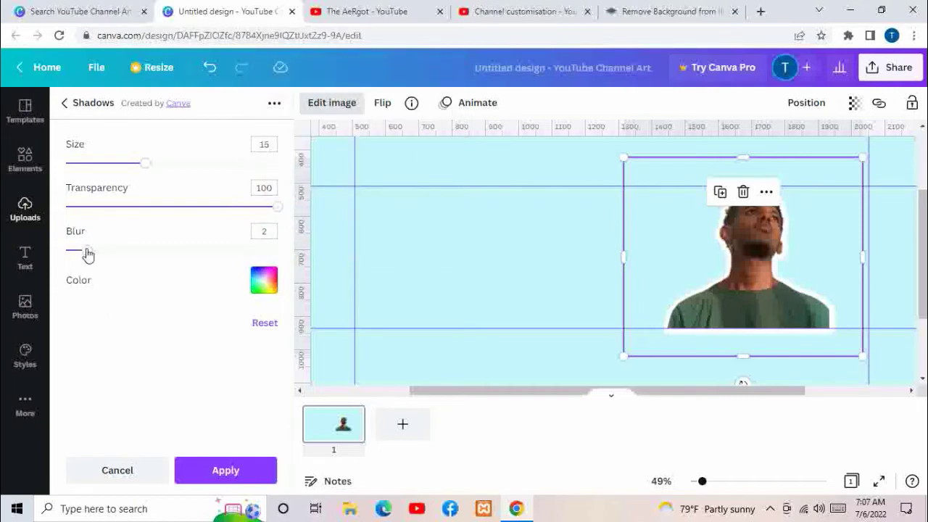
- Reduce the glow's blur to 1, raise its size to 20, and apply the shadow
drag(87, 253, 85, 252)
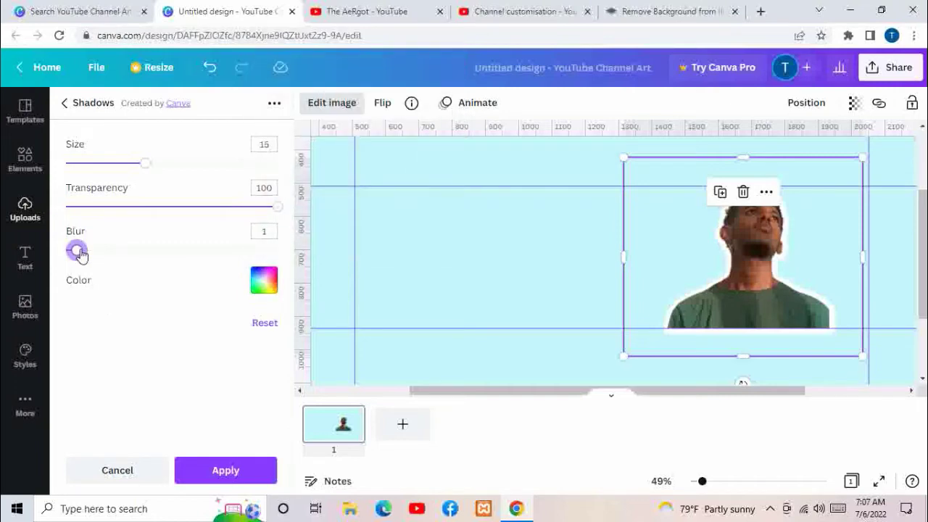
drag(148, 170, 173, 168)
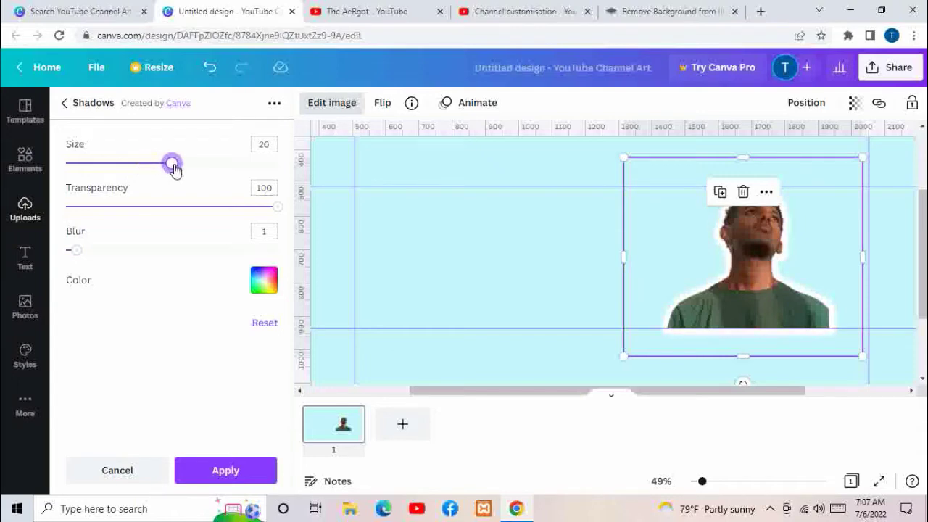
click(219, 476)
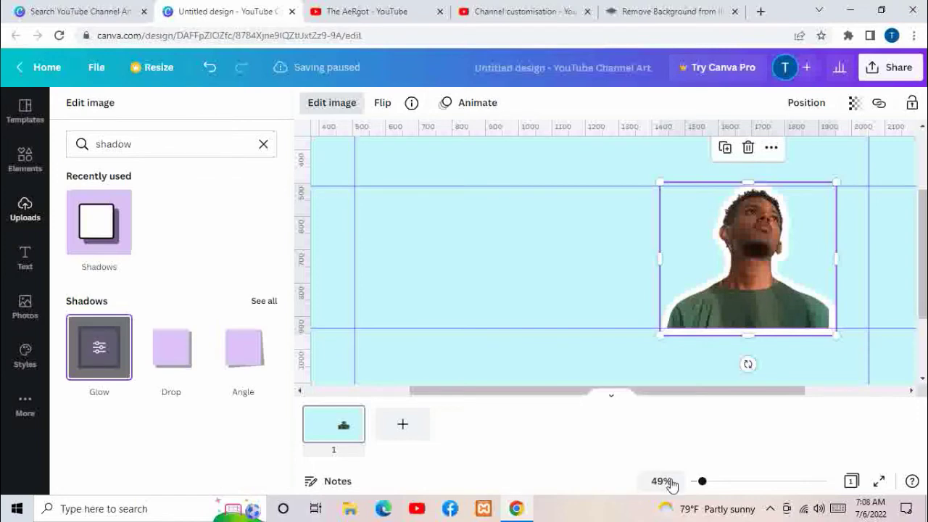
- Shift the portrait about 100 px to the left along the band between the two horizontal guides
drag(702, 483, 698, 484)
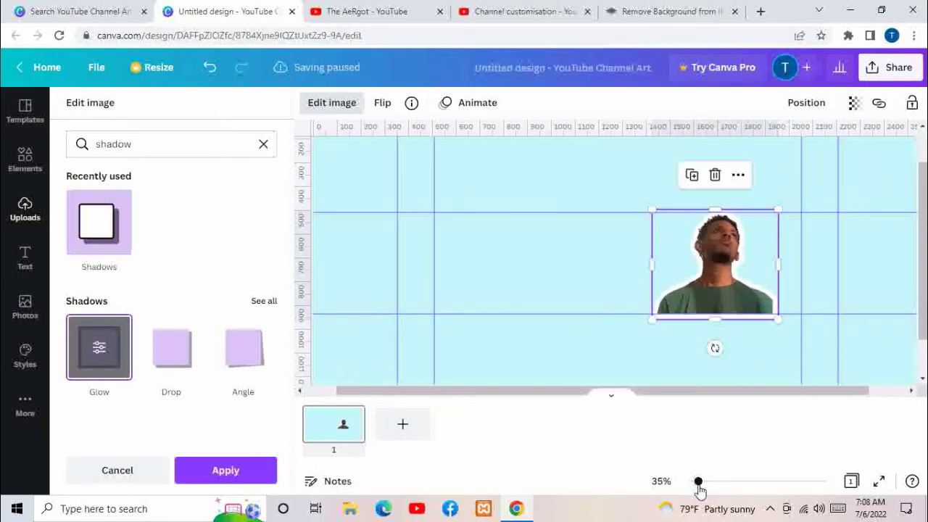
click(558, 349)
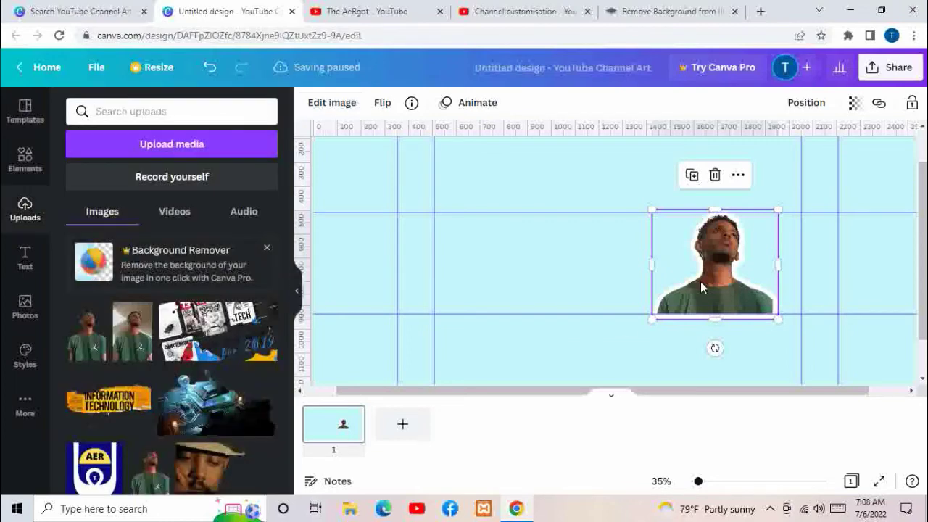
drag(700, 281, 676, 284)
click(597, 326)
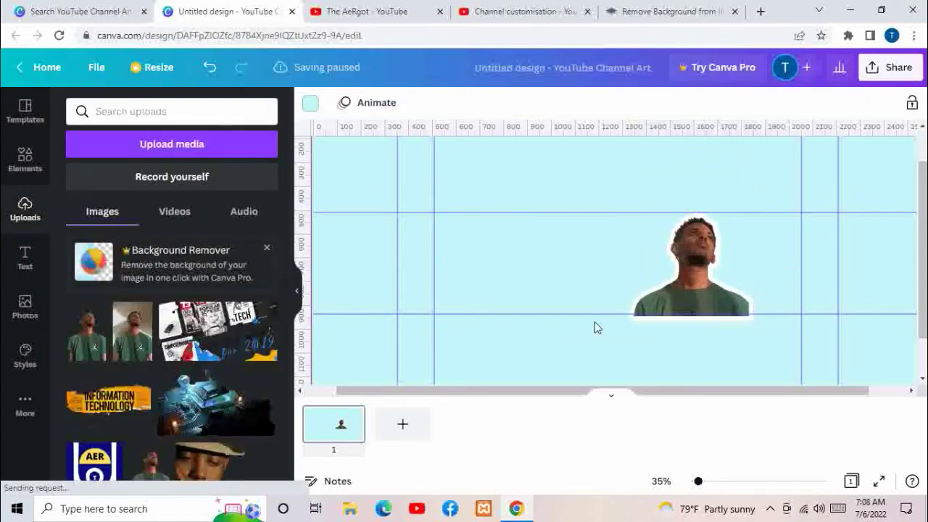
- Add a heading to the banner that reads "THE AERGOT"
click(25, 270)
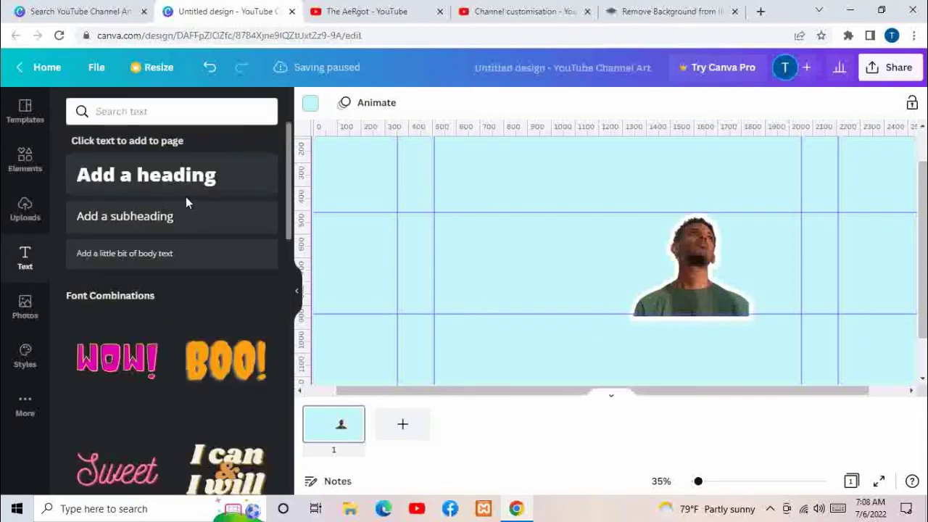
click(144, 182)
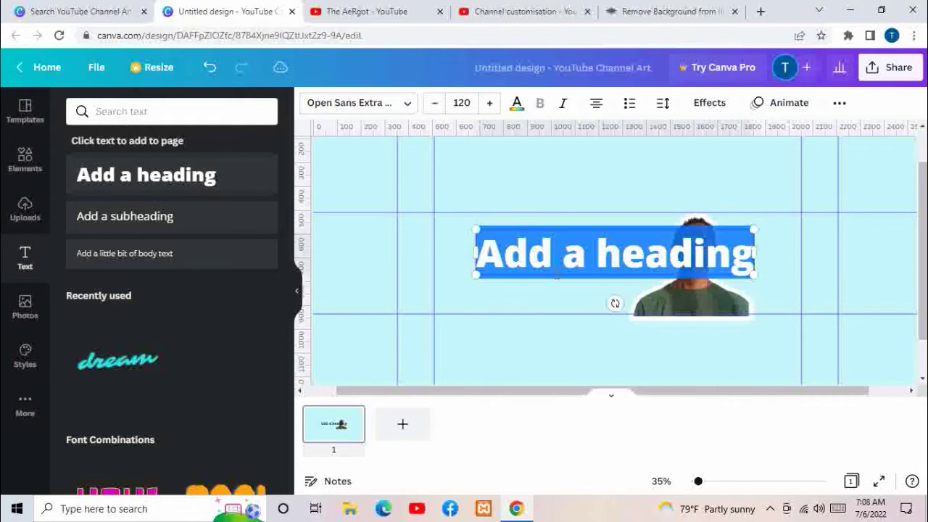
text(THE AERGOT)
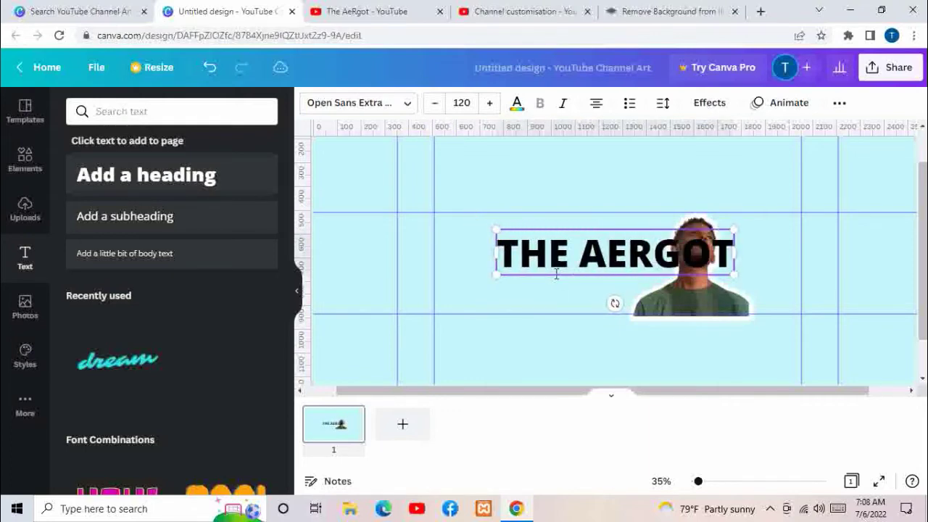
click(567, 313)
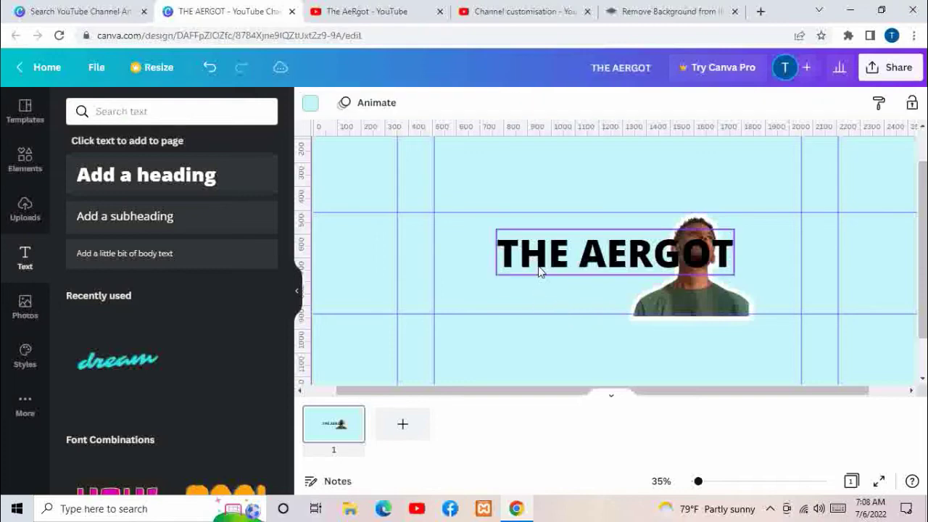
- Shrink the heading to a font size of about 77.8 and place it beside the portrait's head, just below the upper horizontal guide
click(538, 270)
drag(497, 274, 487, 251)
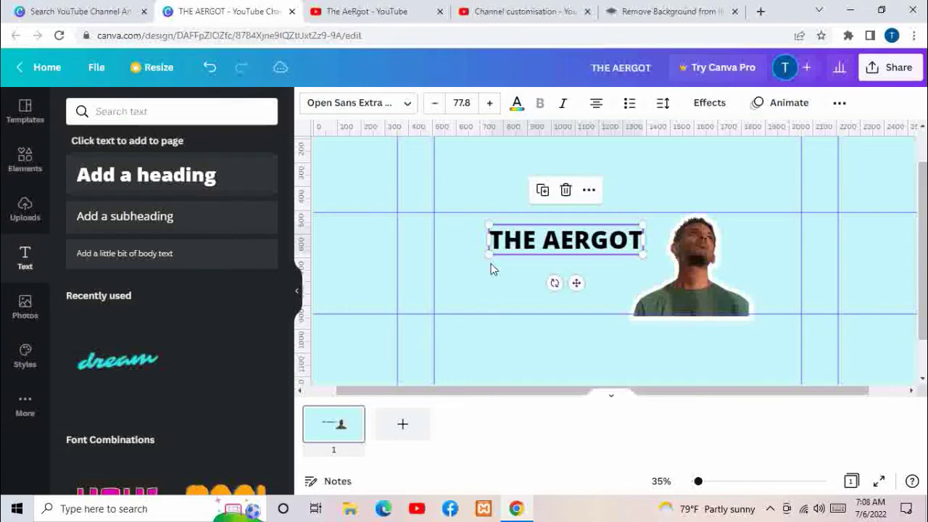
click(446, 252)
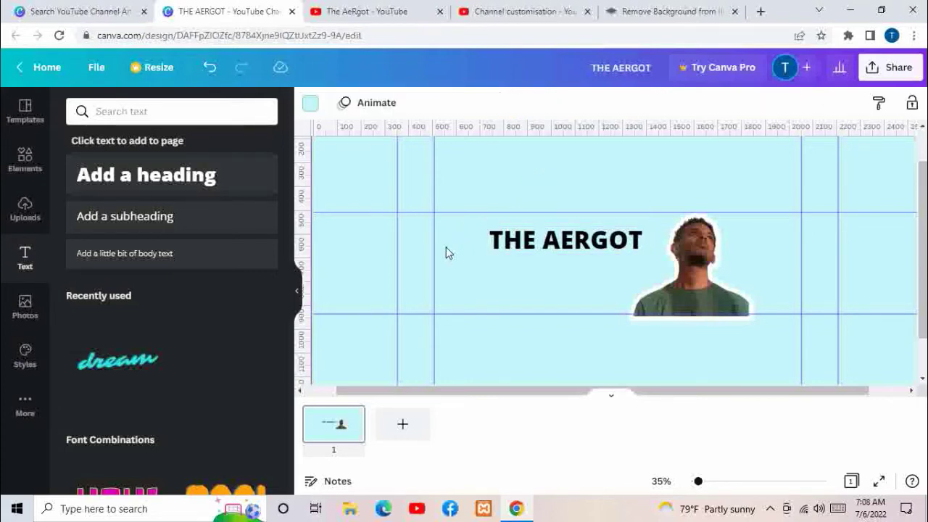
- Add a subheading reading "technology is best when it brings people together. T alne is not enough" at font size 38
click(150, 232)
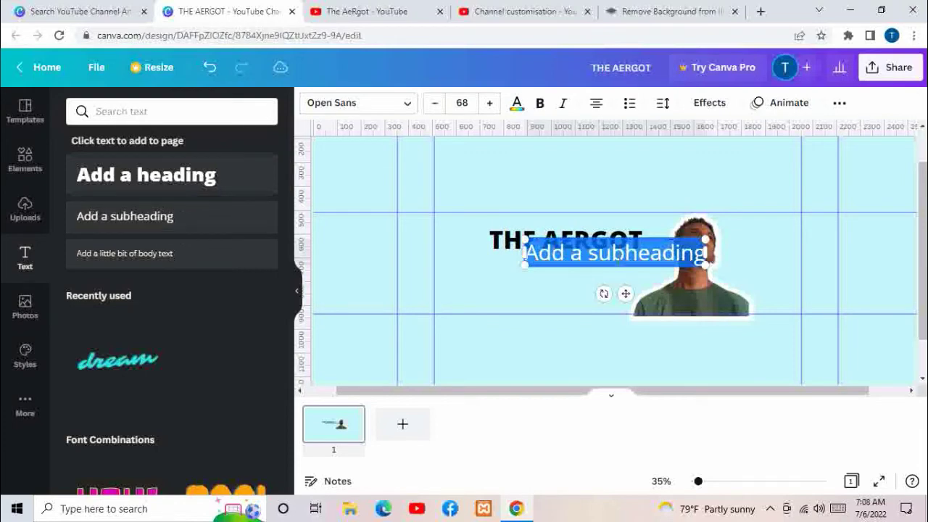
text(technology is best when it brings people together. T alne is not enough)
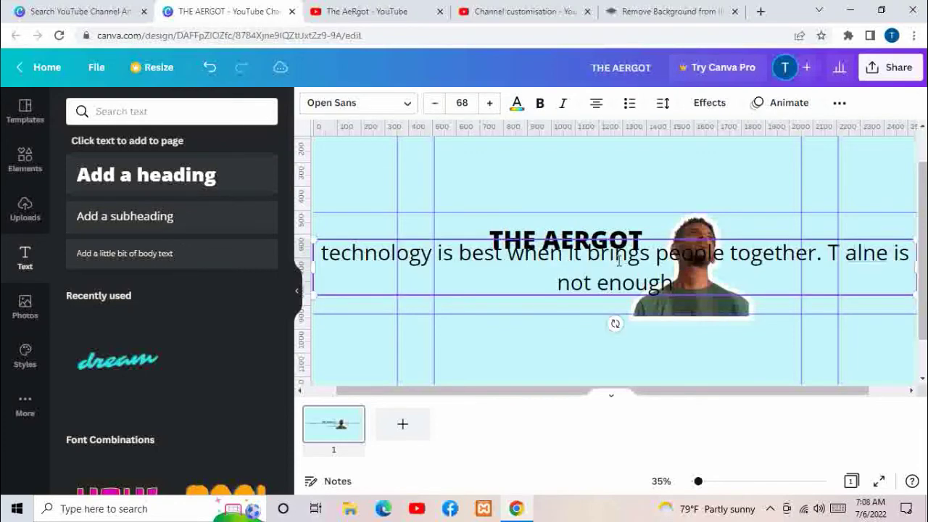
click(463, 103)
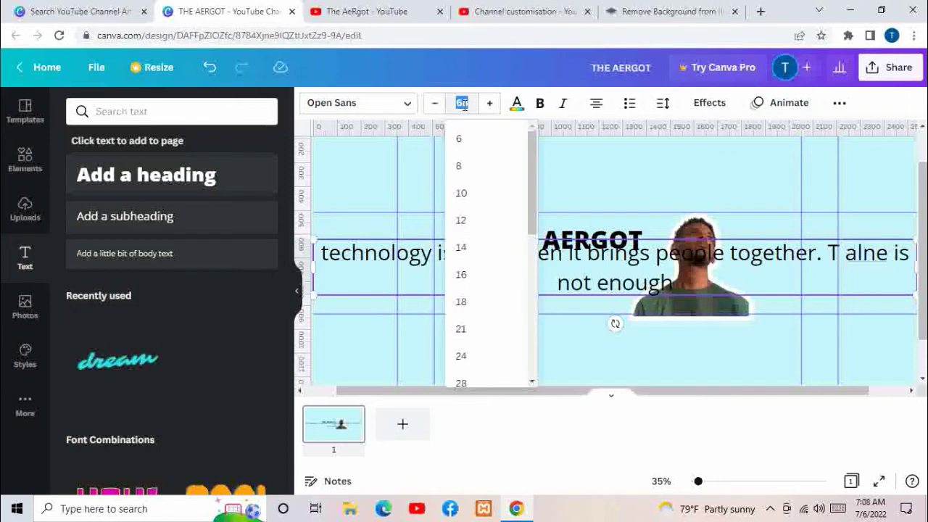
text(3)
key(Return)
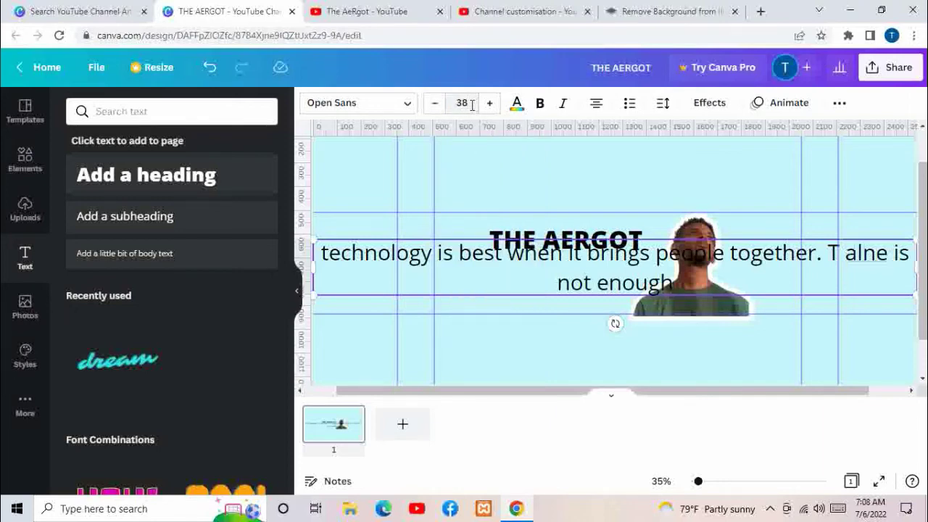
click(472, 156)
click(467, 250)
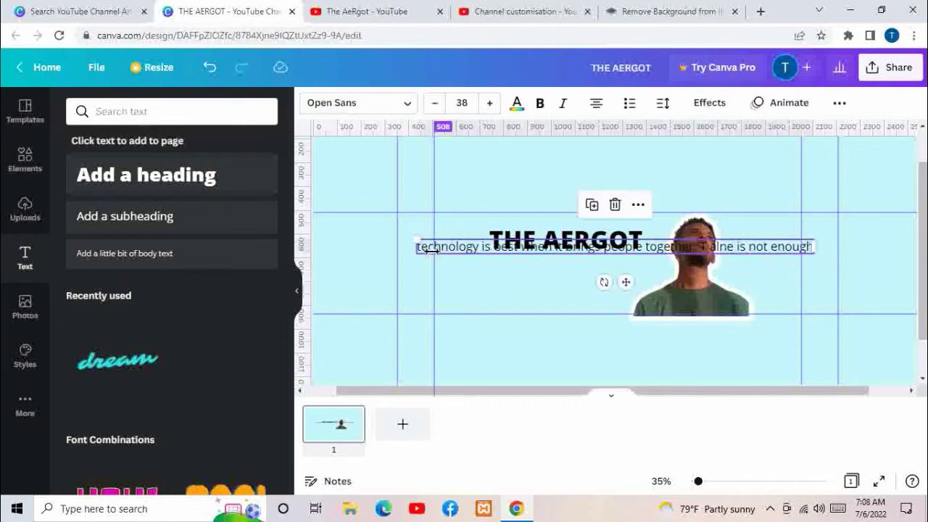
- Narrow the subheading to about the heading's width and place it directly beneath the heading, scaled to font size 36.9
drag(414, 248, 491, 250)
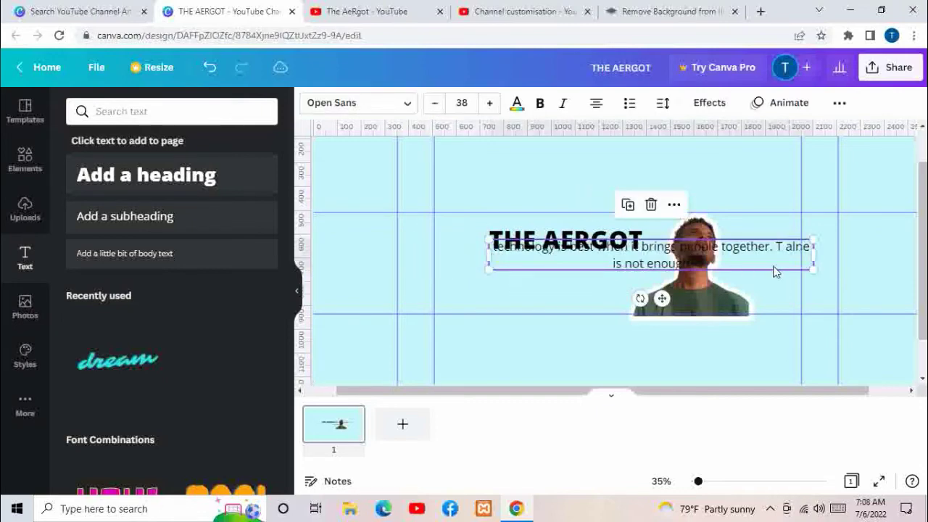
drag(817, 257, 645, 271)
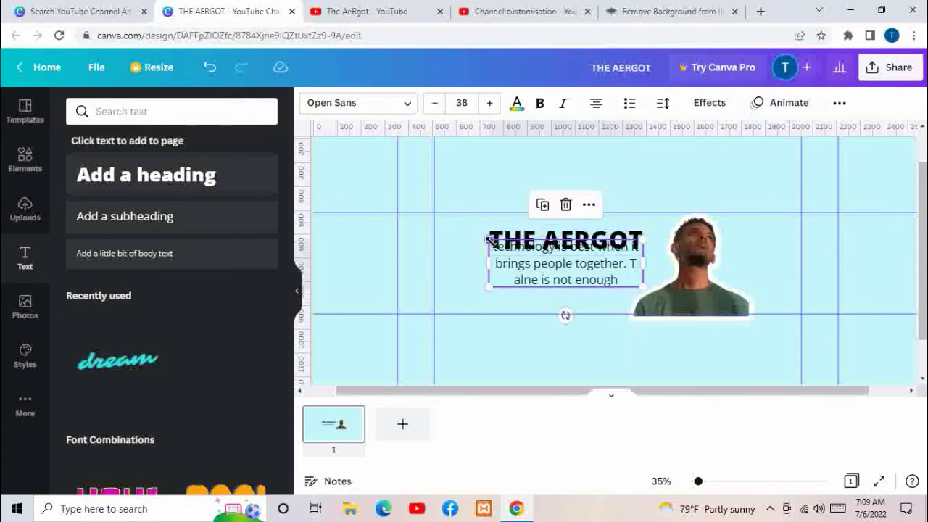
drag(489, 241, 519, 282)
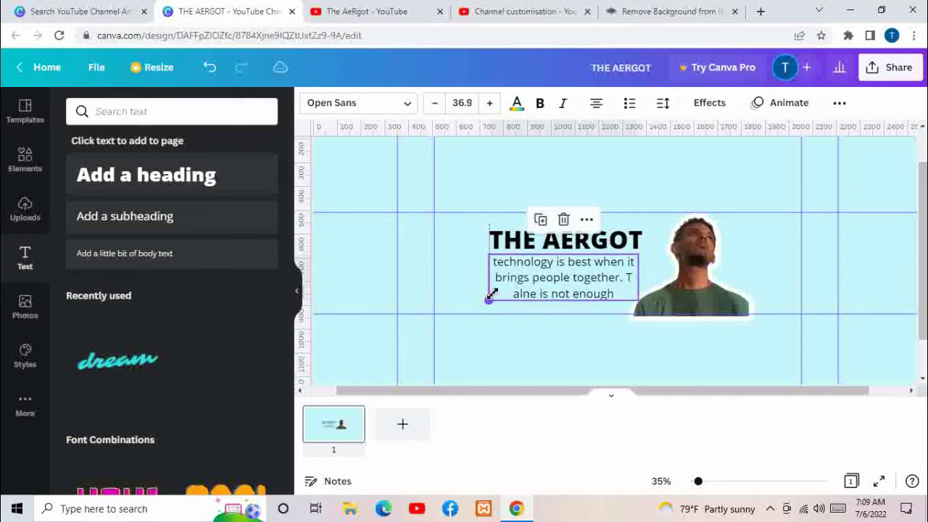
drag(489, 297, 488, 287)
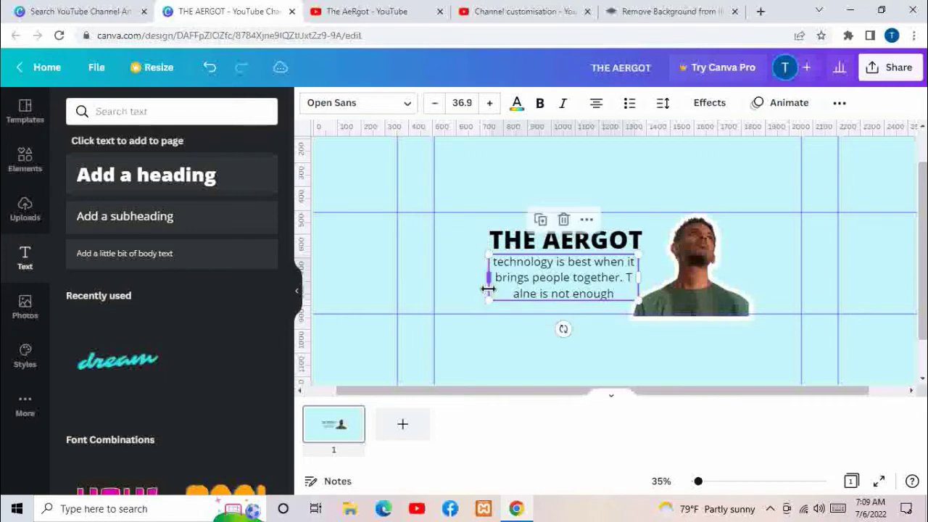
- Reduce the subheading's font size to 28.9
click(435, 103)
click(435, 103)
click(435, 103)
click(435, 103)
click(435, 102)
click(435, 103)
click(435, 103)
click(435, 103)
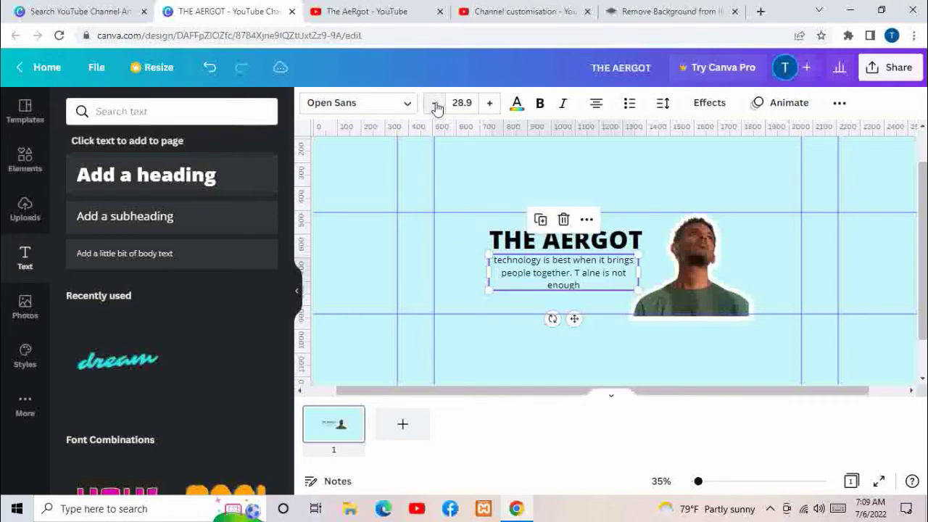
- Add a square shape to the banner and place it below the lower horizontal guide, clear of the text and portrait
click(441, 279)
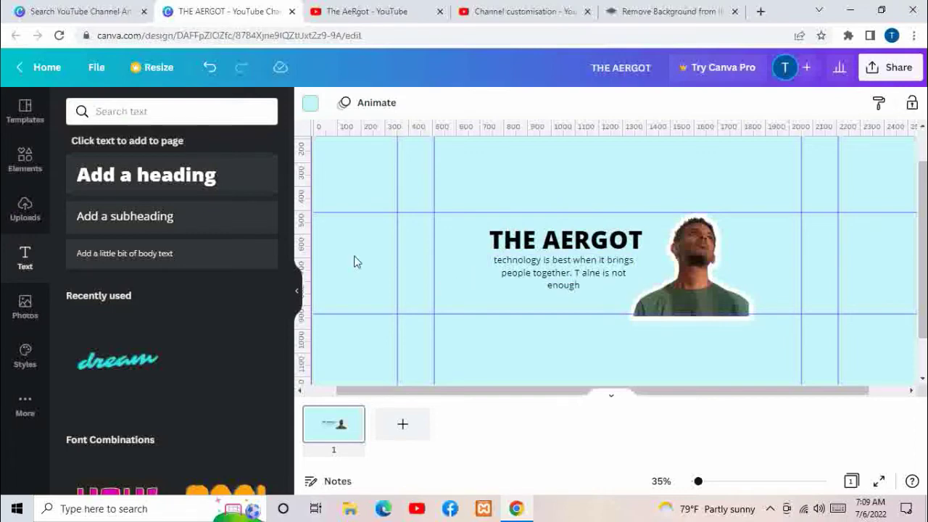
click(25, 161)
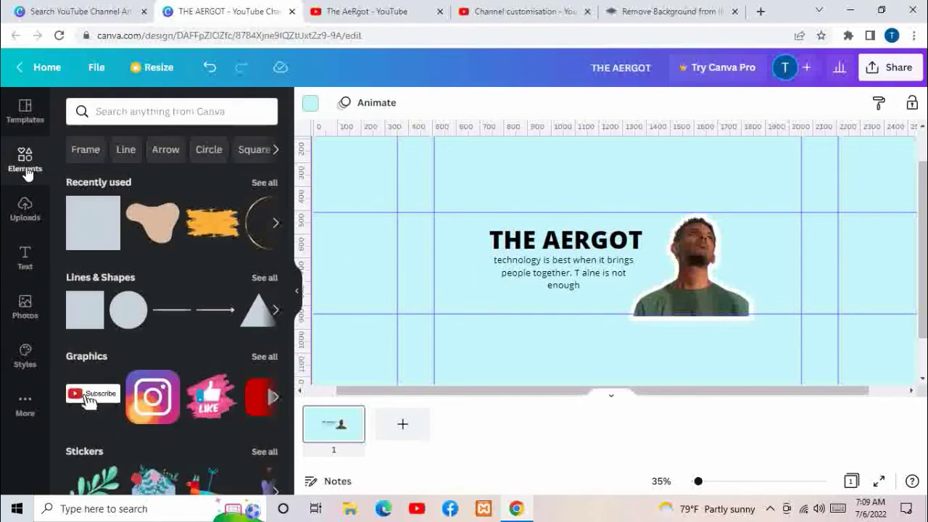
click(84, 324)
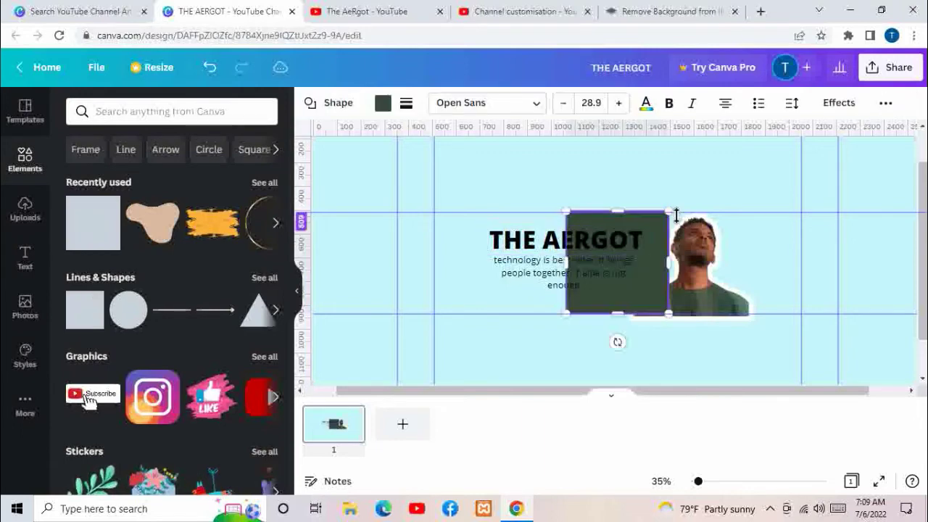
drag(675, 215, 662, 224)
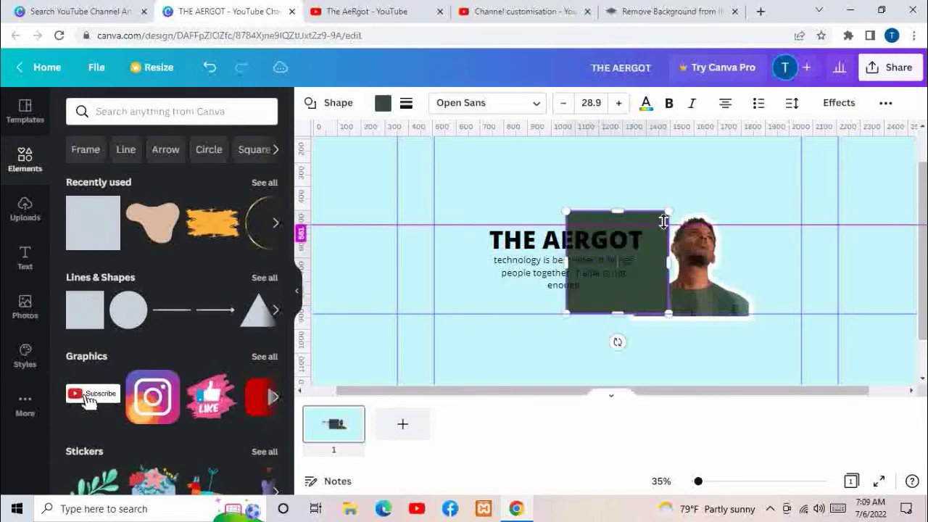
click(209, 68)
drag(623, 297, 575, 348)
drag(698, 482, 694, 482)
drag(587, 312, 575, 343)
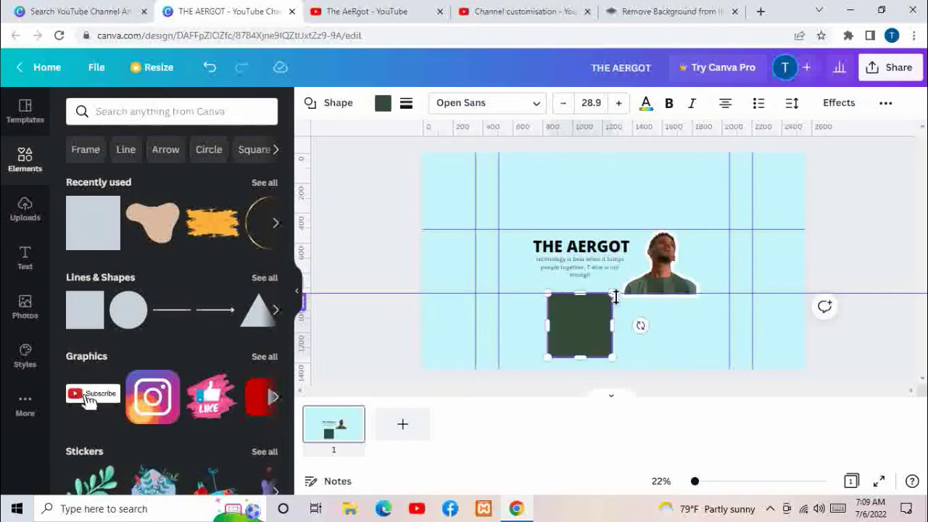
- Reshape the square into a thin horizontal bar beneath the subheading, resting on the lower guide beside the portrait
drag(551, 355, 565, 336)
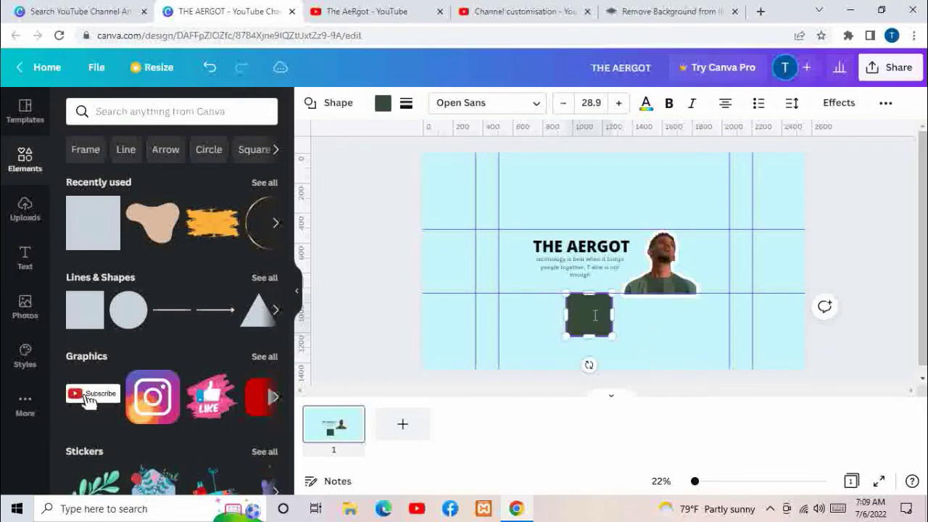
click(639, 337)
drag(605, 336, 595, 291)
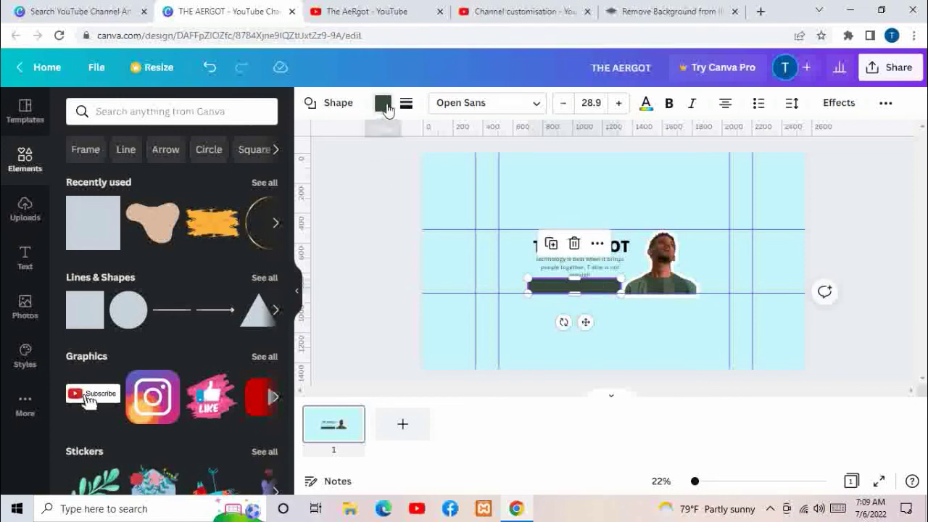
- Recolour the bar with the custom yellow-green #C0E11E
click(382, 103)
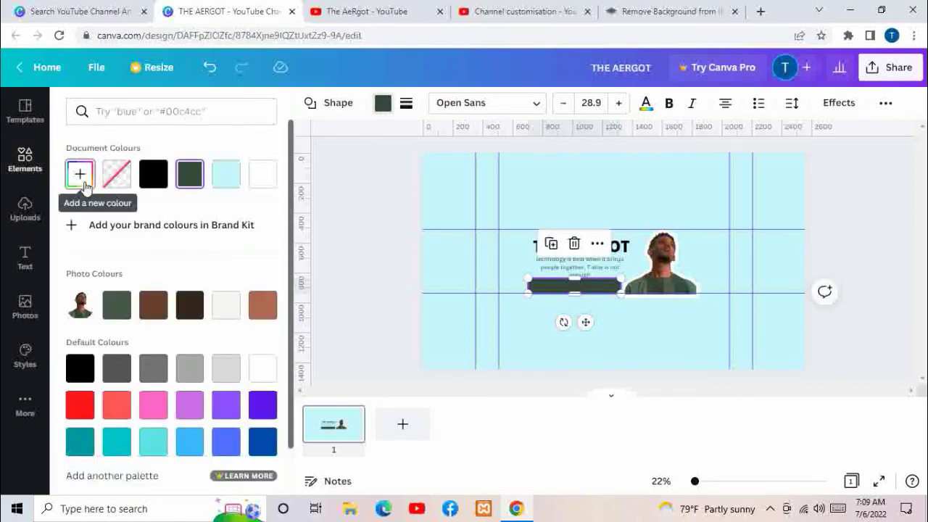
click(80, 175)
click(123, 291)
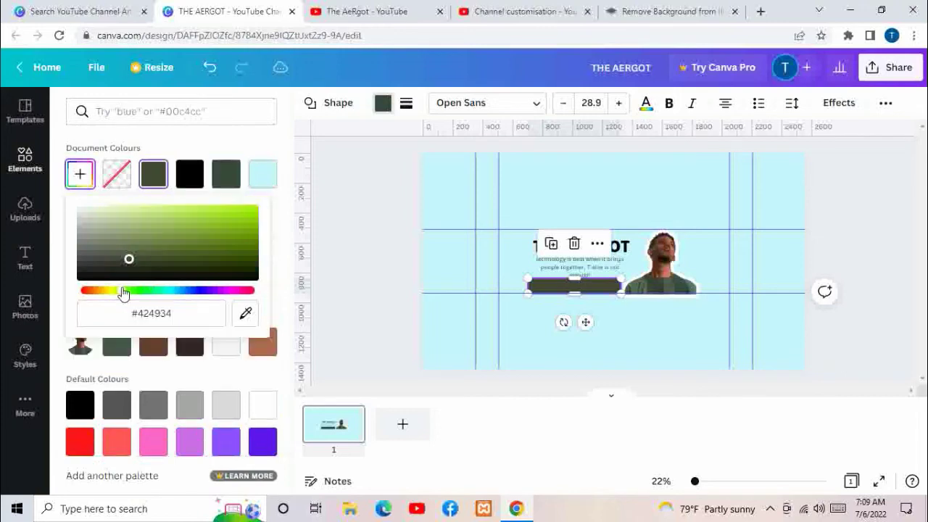
click(234, 216)
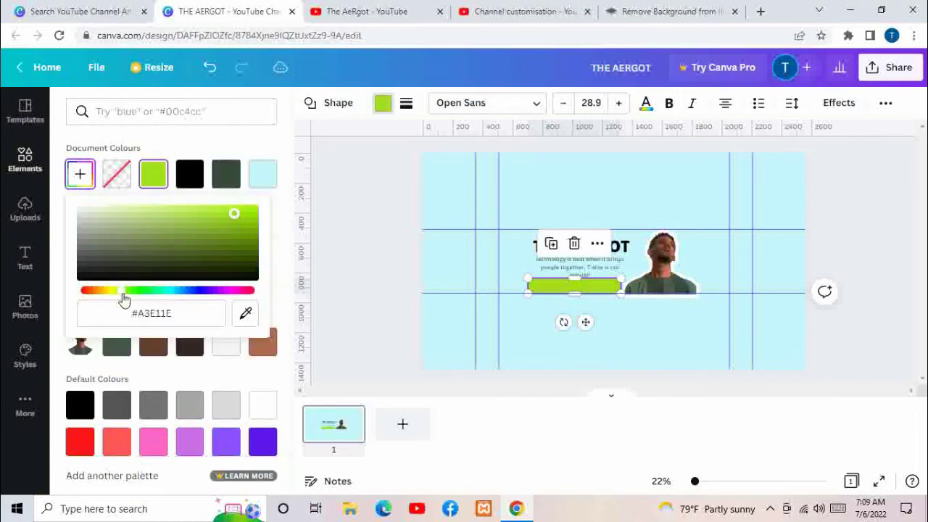
click(110, 290)
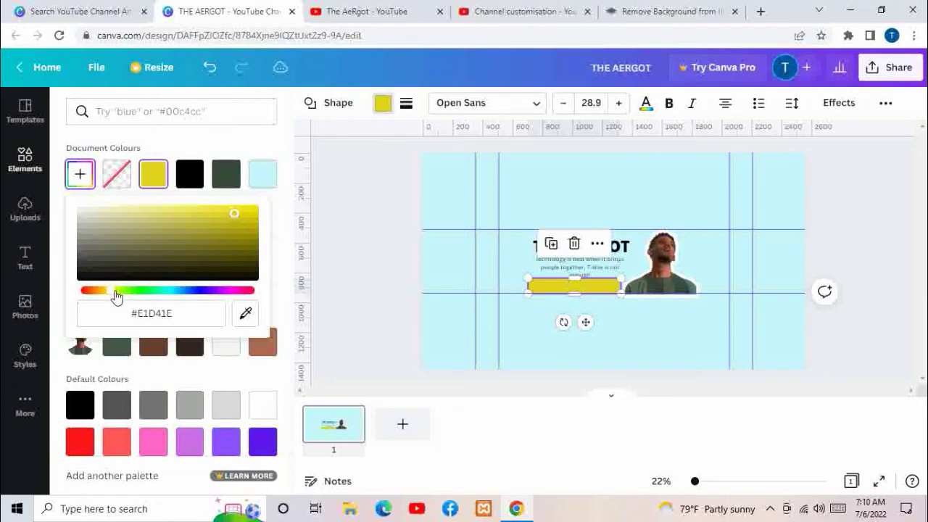
click(118, 290)
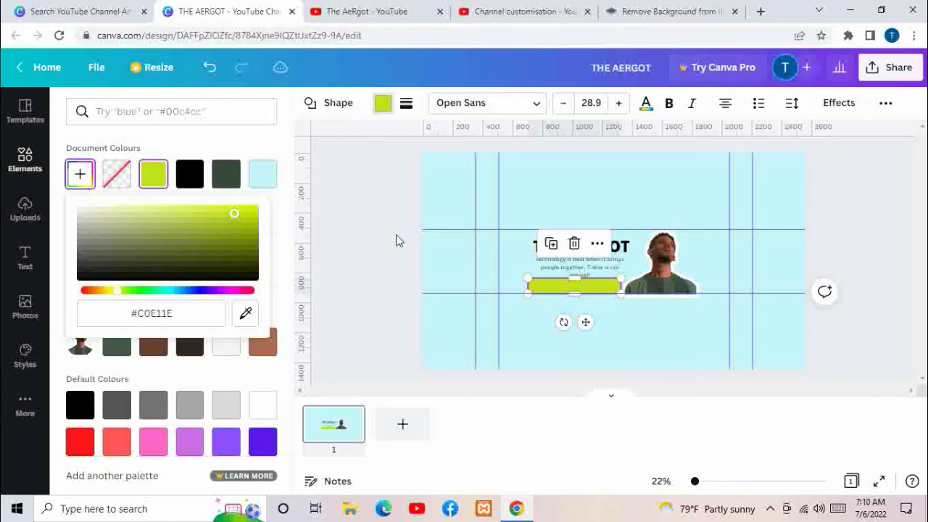
key(Escape)
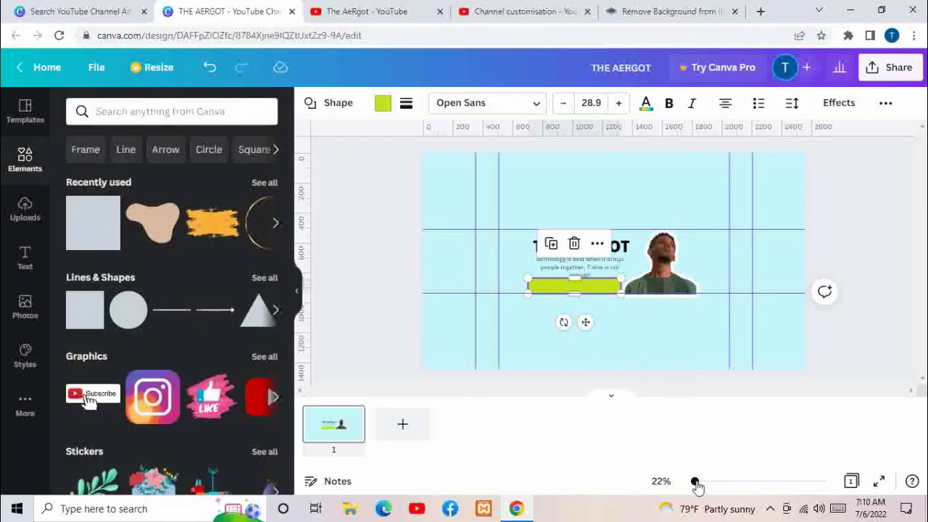
- Make the green bar thinner and line it up with the heading's left edge, between the subheading and the lower guide
drag(696, 485, 703, 483)
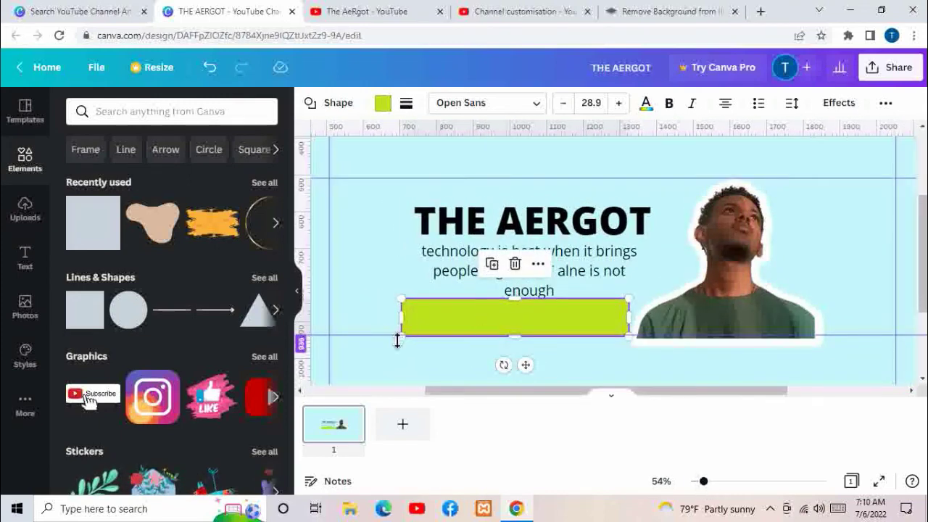
mouse_move(401, 299)
mouse_down()
mouse_move(403, 316)
mouse_move(462, 314)
mouse_move(413, 312)
mouse_up()
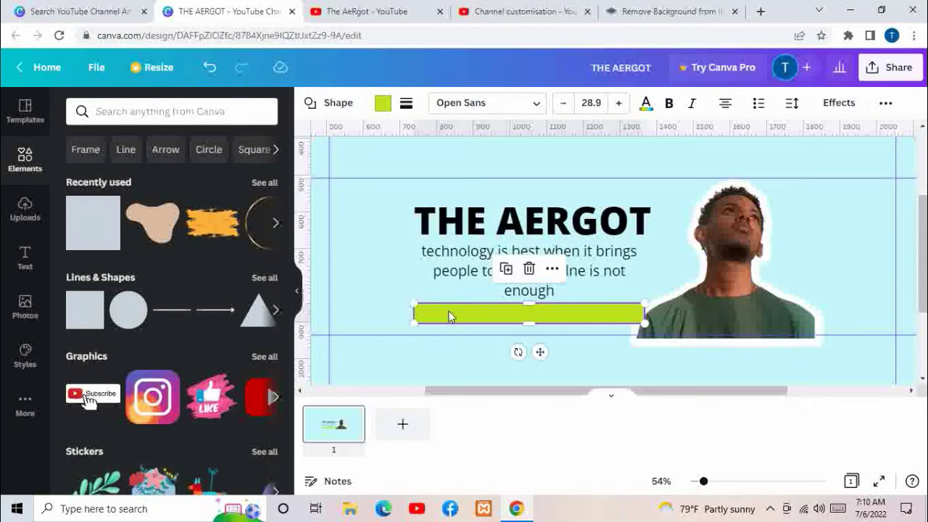
drag(446, 313, 445, 312)
click(389, 292)
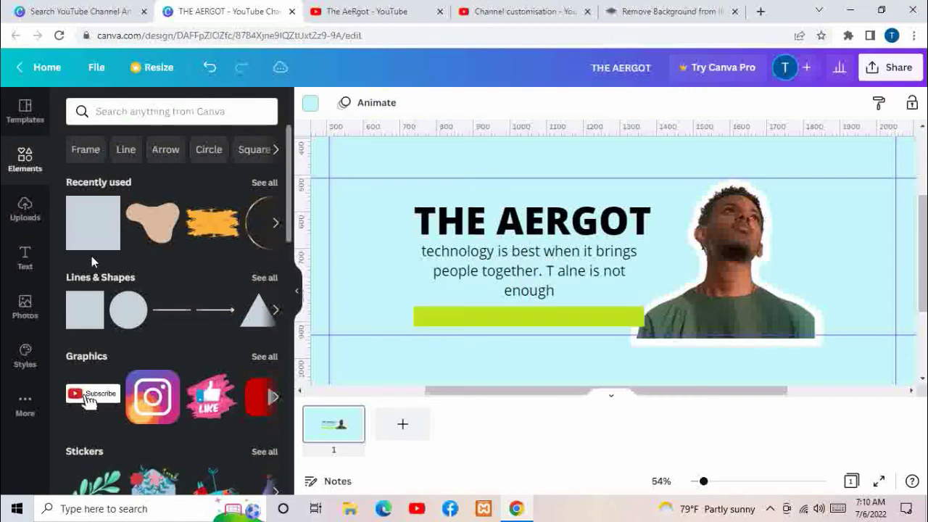
click(12, 267)
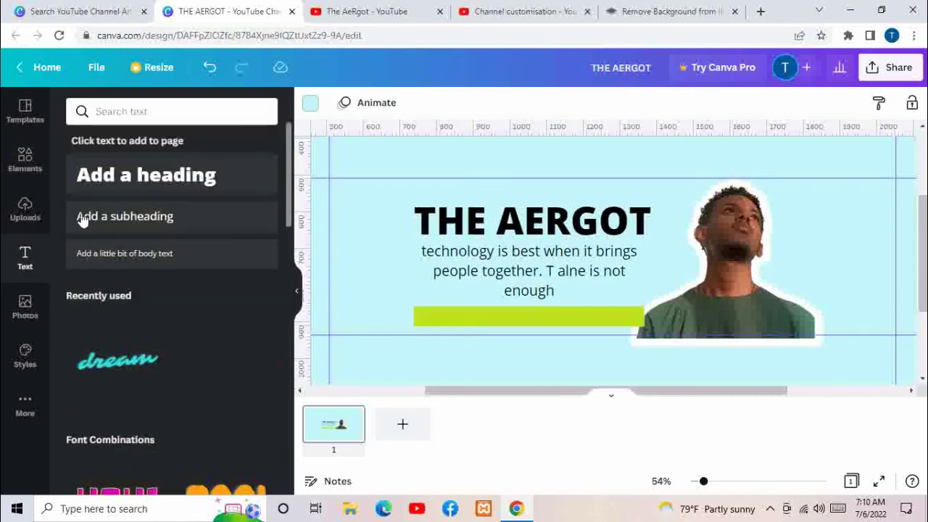
click(116, 259)
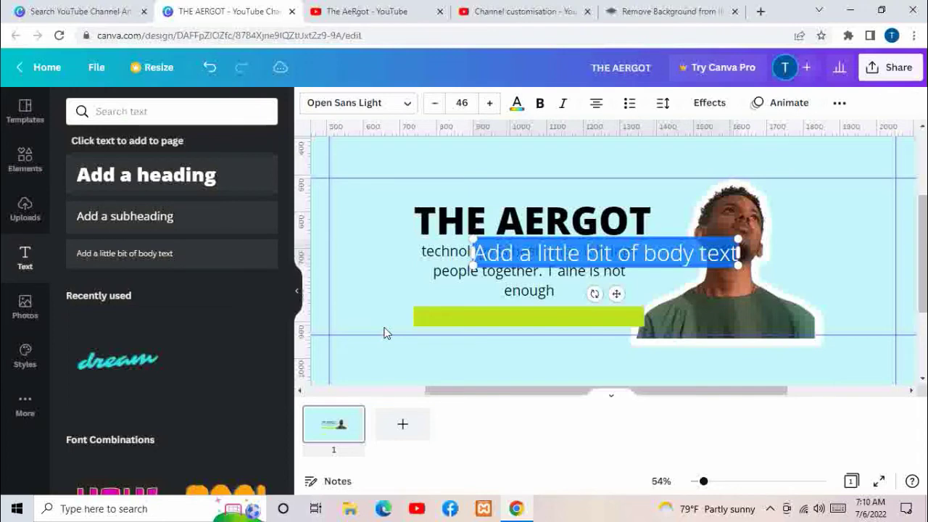
click(668, 217)
click(663, 250)
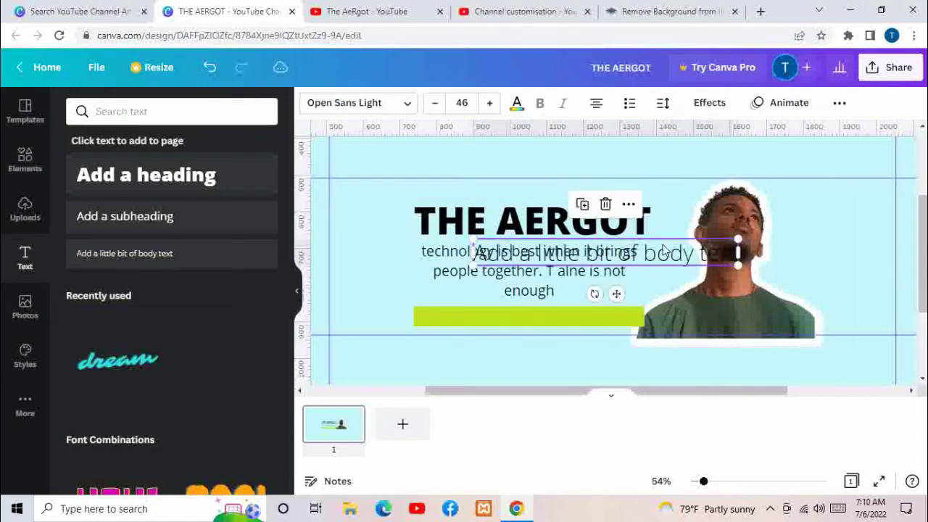
click(605, 206)
- Duplicate the THE AERGOT heading and place the copy over the green bar
click(540, 236)
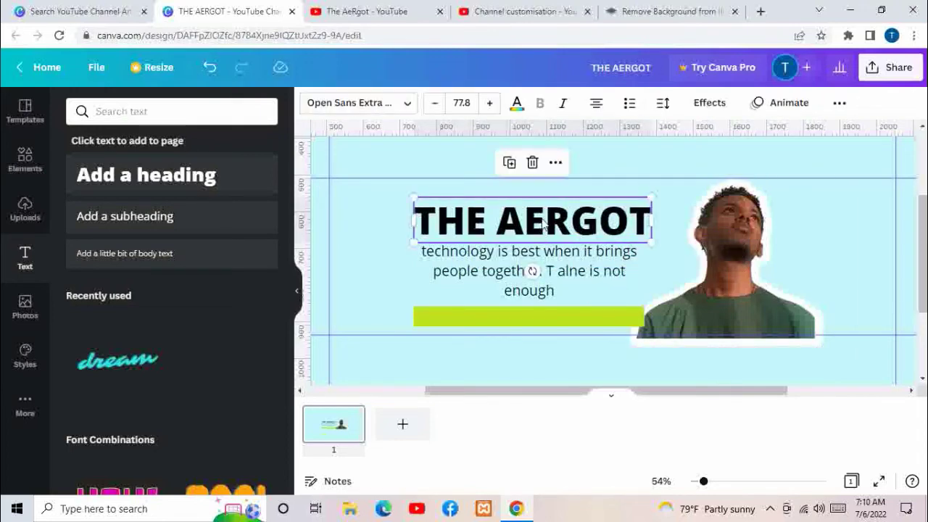
click(516, 169)
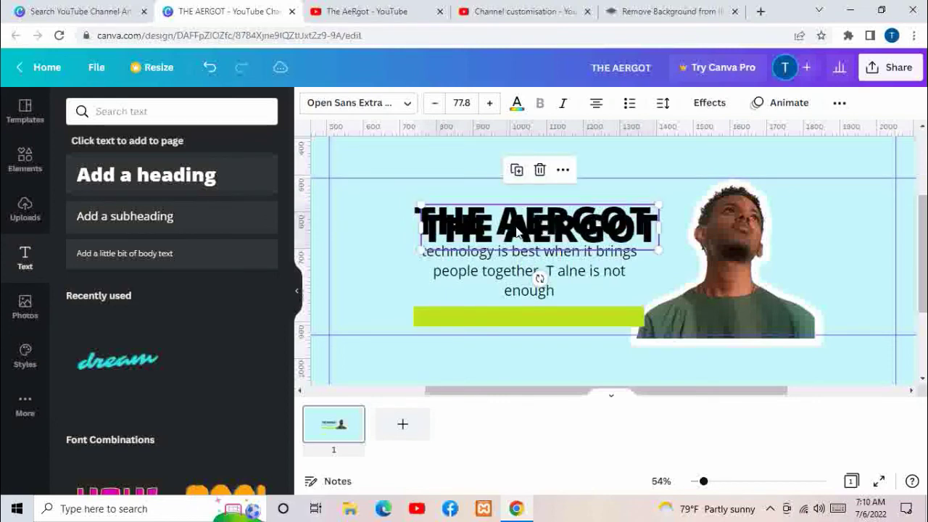
drag(533, 234, 522, 317)
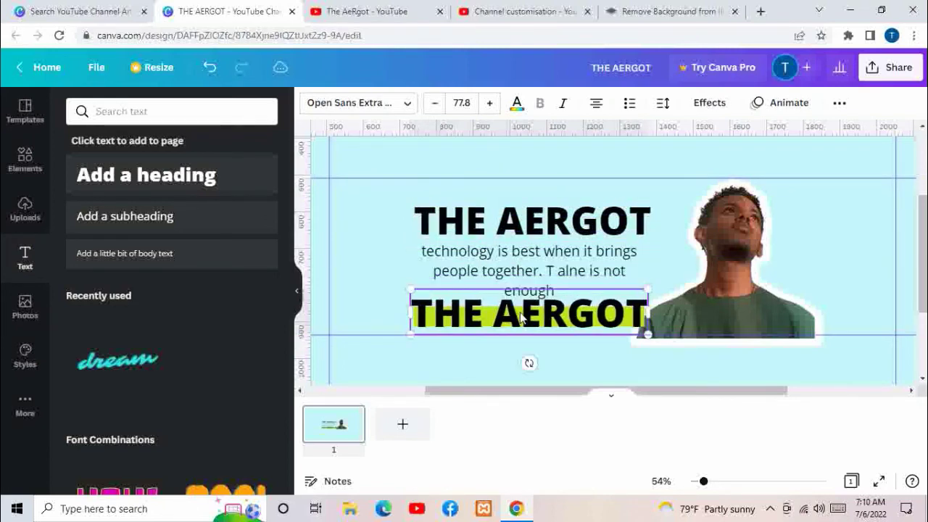
- Set the copied heading's font size to 20 and position it inside the green bar
click(461, 103)
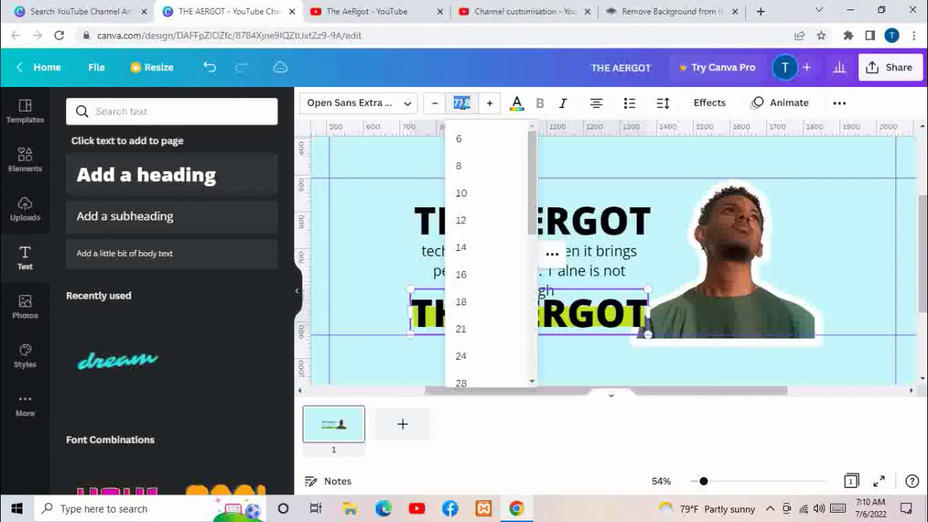
text(20)
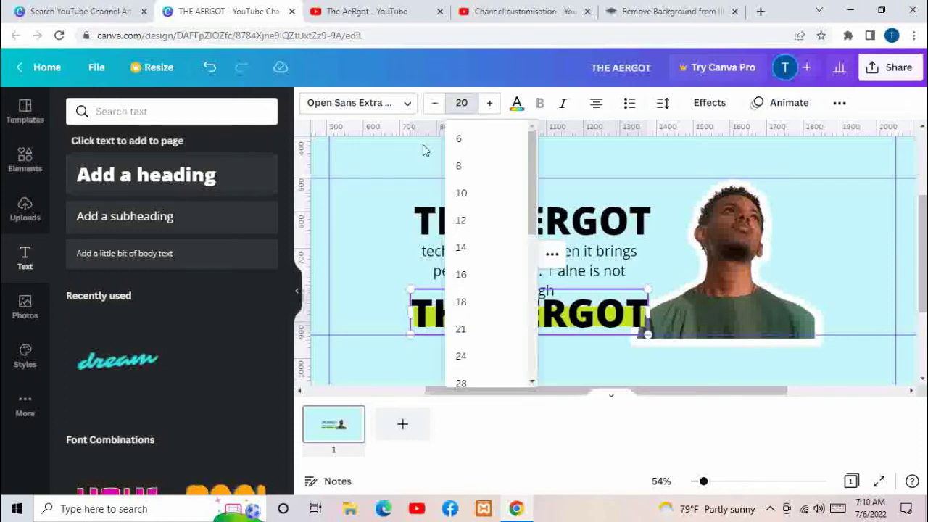
click(403, 168)
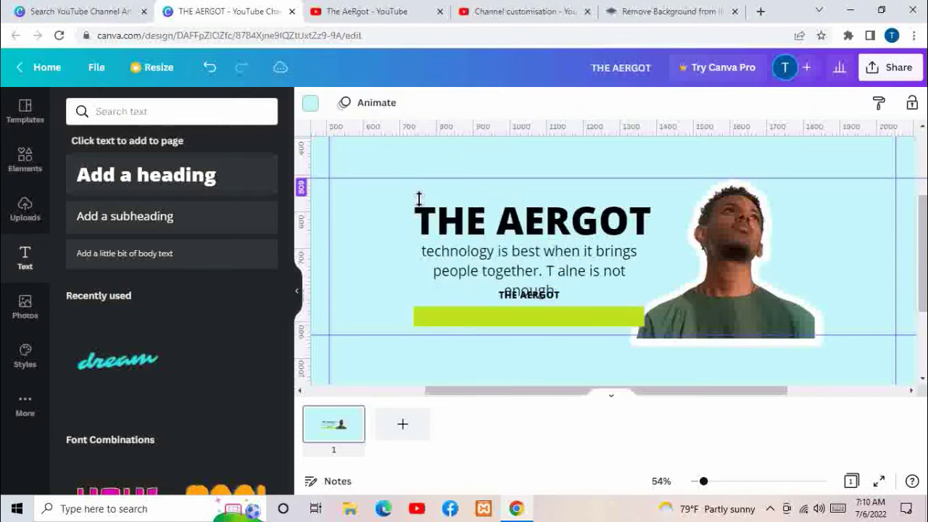
click(527, 299)
drag(526, 299, 517, 319)
click(549, 320)
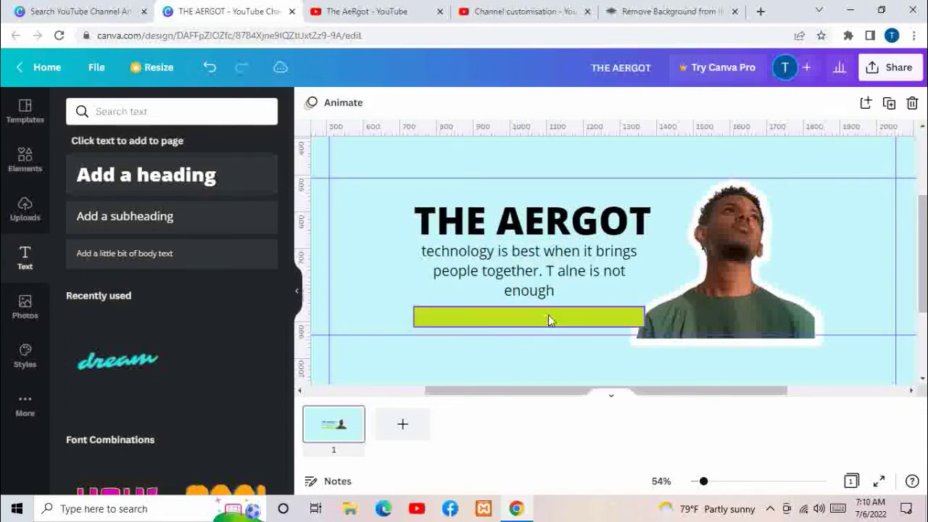
click(209, 66)
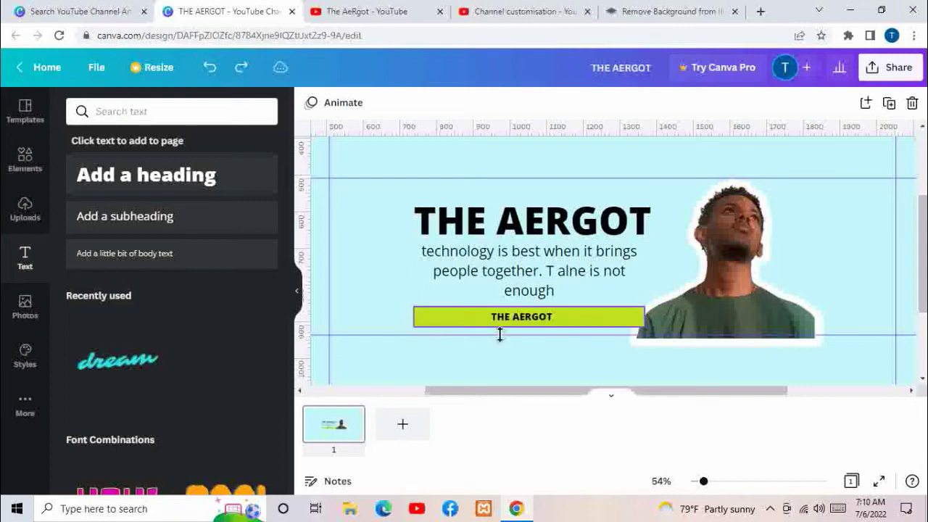
click(545, 321)
key(Delete)
click(207, 67)
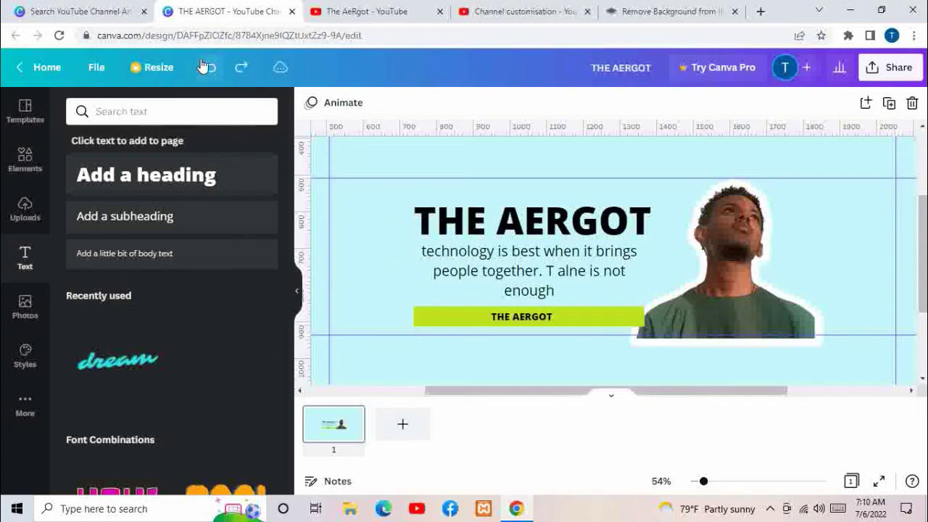
- Replace the text on the green bar with "NEW VIDEOS EVERY OTHER WEEK"
click(540, 322)
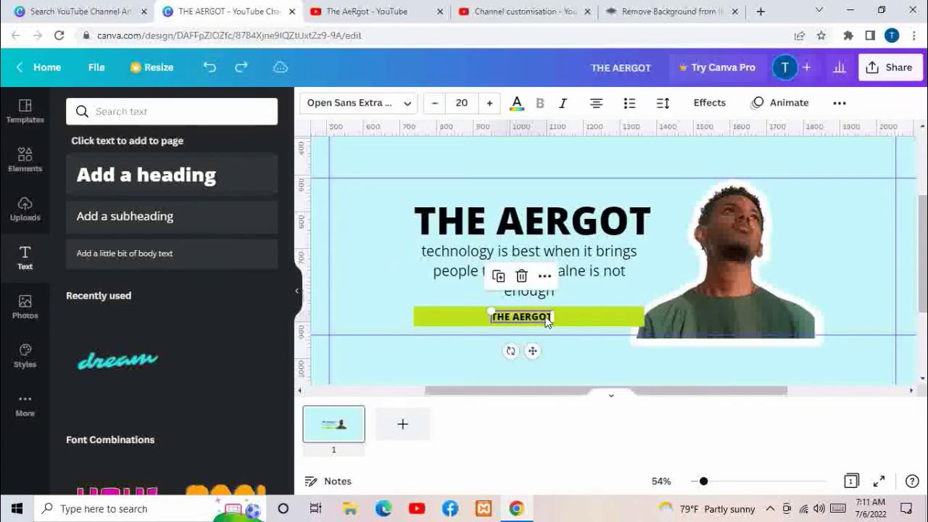
click(548, 322)
key(BackSpace)
key(BackSpace)
key(BackSpace)
key(BackSpace)
key(BackSpace)
key(BackSpace)
key(BackSpace)
key(BackSpace)
key(BackSpace)
key(BackSpace)
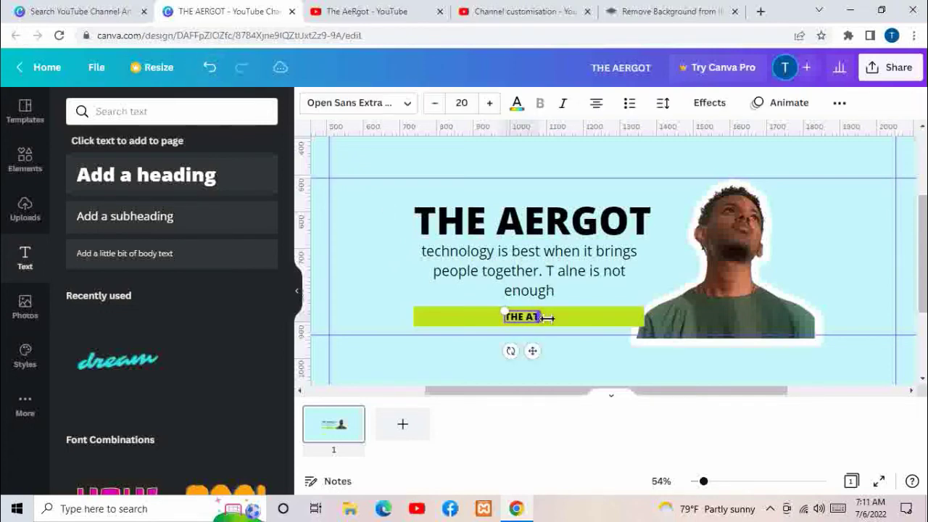
key(BackSpace)
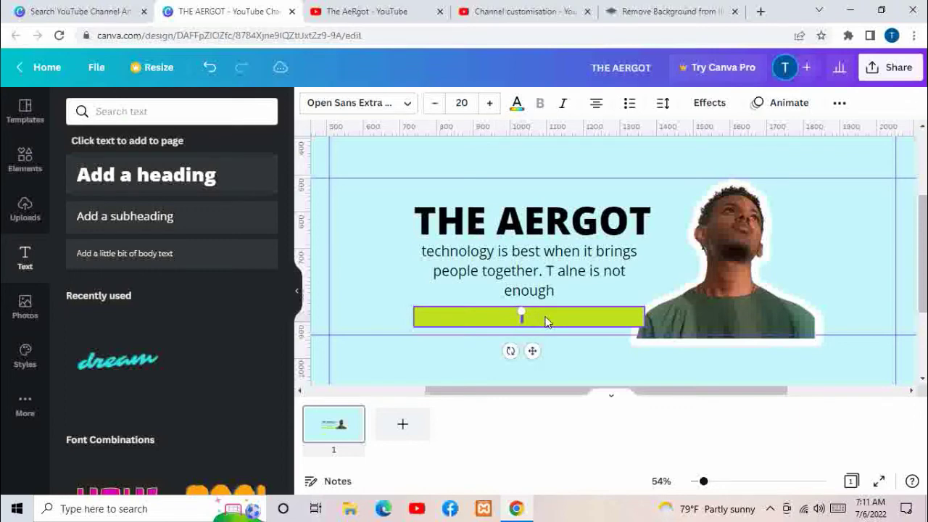
text(NEW VIDEOS)
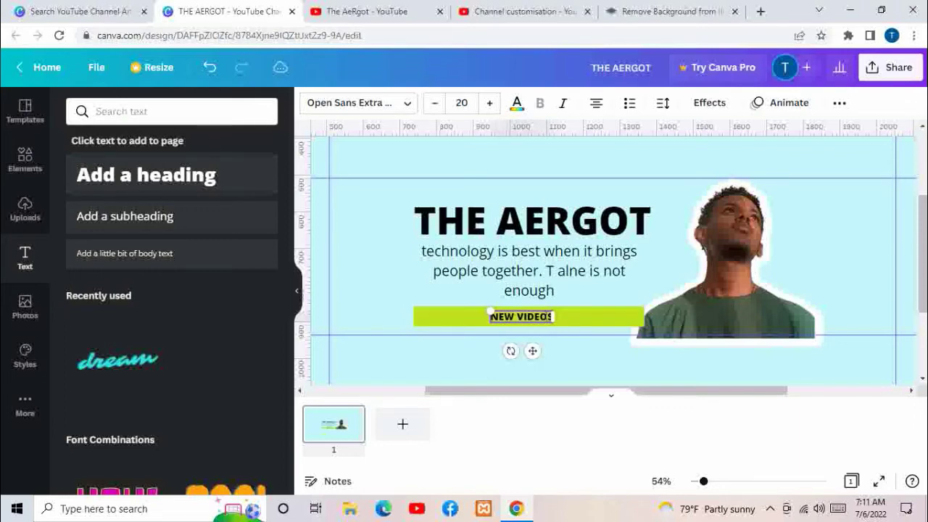
text( EVERY)
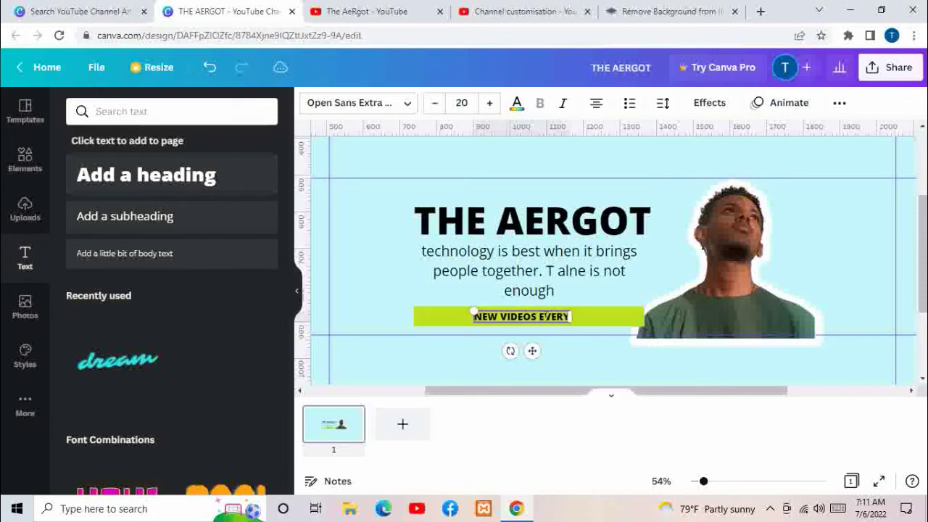
text( OTHER WEEK)
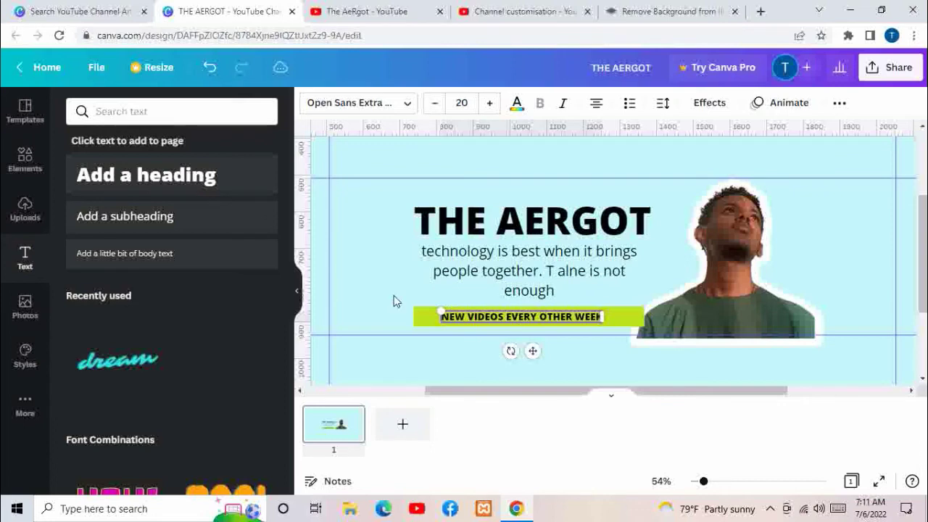
click(379, 284)
click(478, 318)
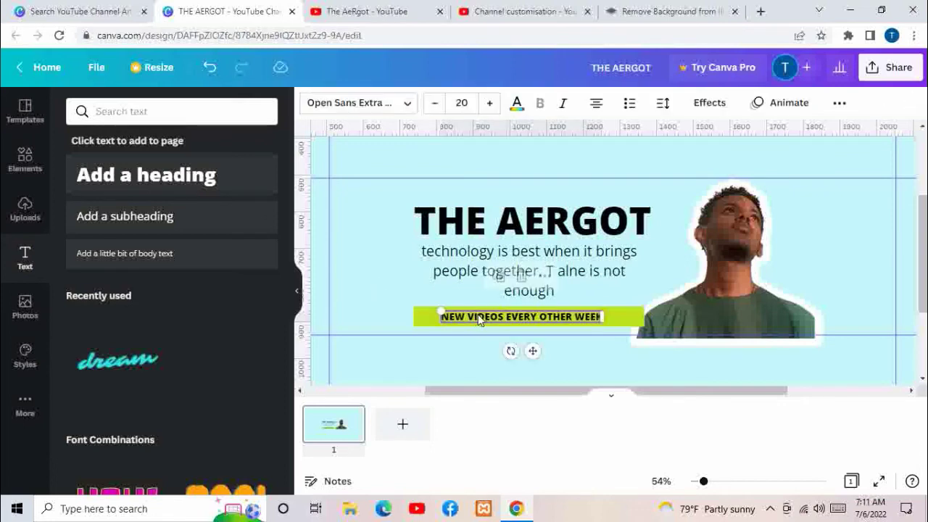
- Centre the "NEW VIDEOS EVERY OTHER WEEK" text inside the green bar
drag(479, 319, 494, 316)
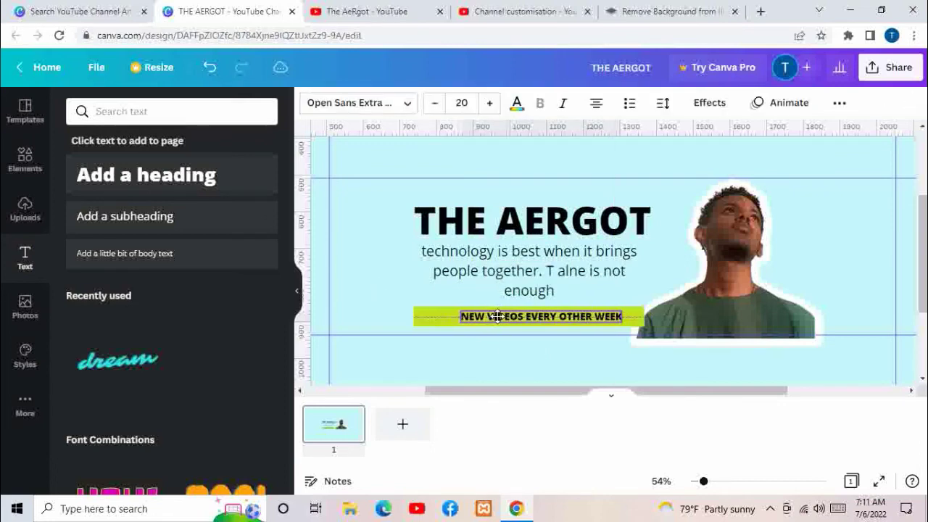
mouse_move(495, 316)
mouse_down()
mouse_move(464, 316)
mouse_move(491, 315)
mouse_up()
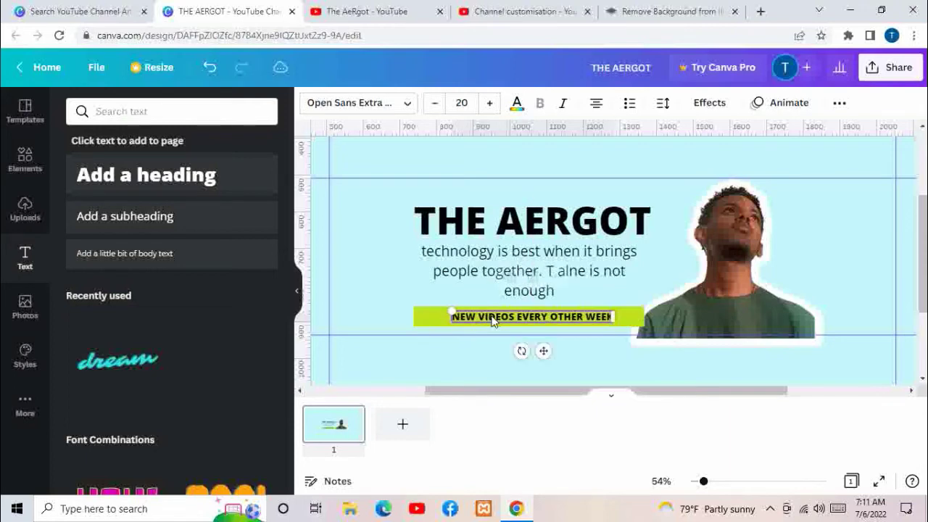
click(403, 287)
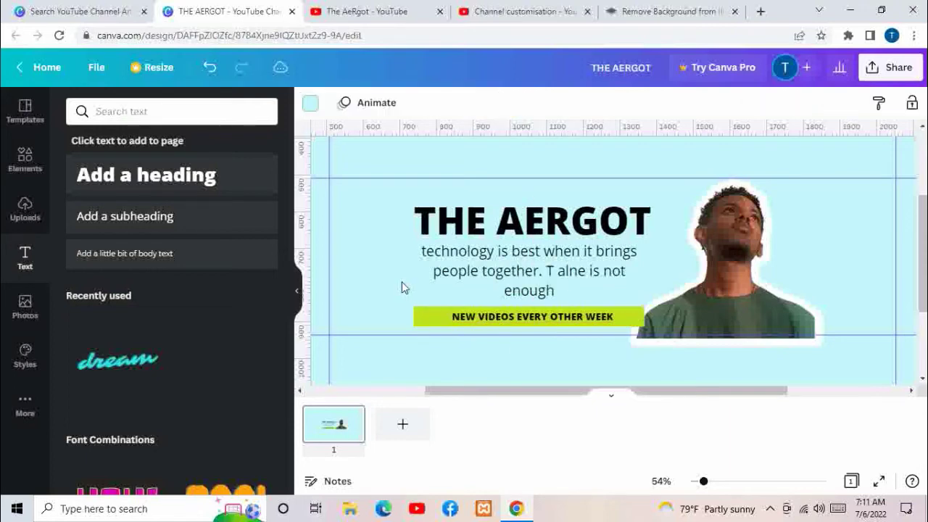
- Group the green bar with its "NEW VIDEOS EVERY OTHER WEEK" text
drag(392, 314, 516, 325)
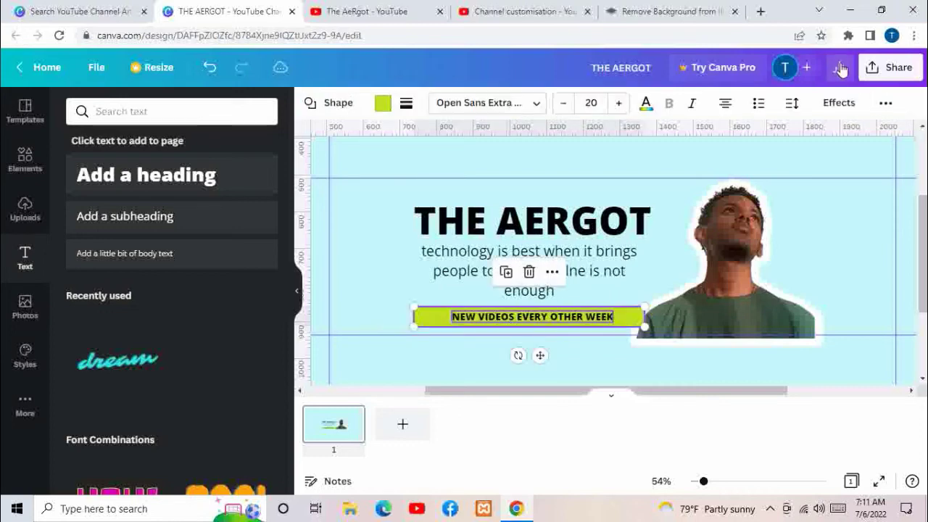
click(884, 103)
click(725, 138)
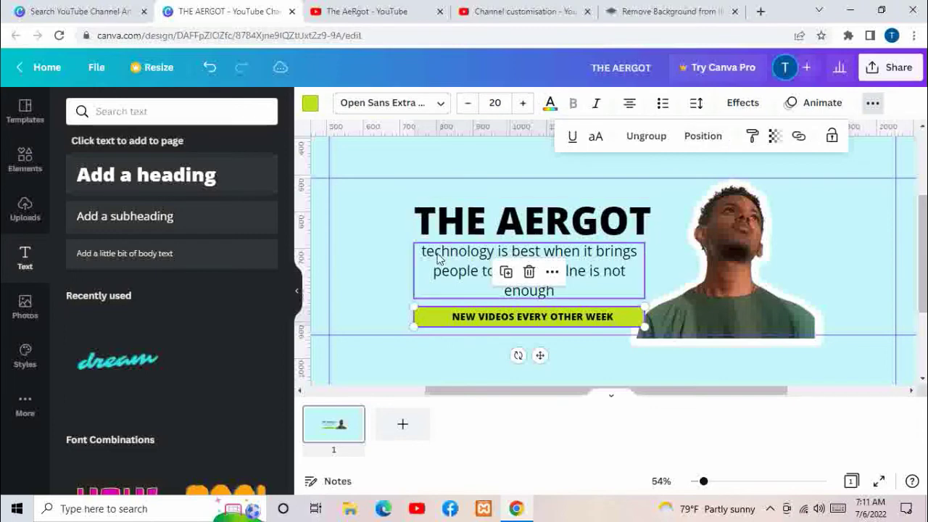
click(339, 274)
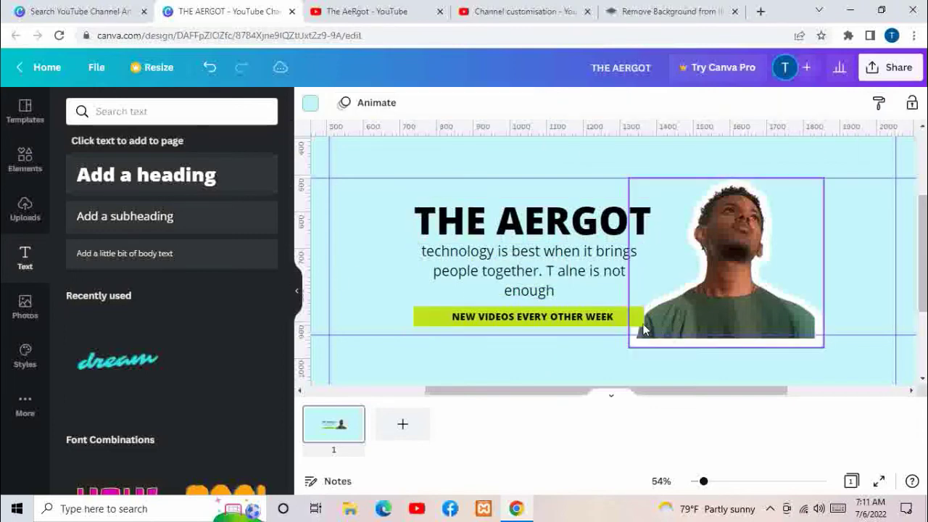
- Bring the portrait forward until it overlaps the right end of the green bar
click(664, 318)
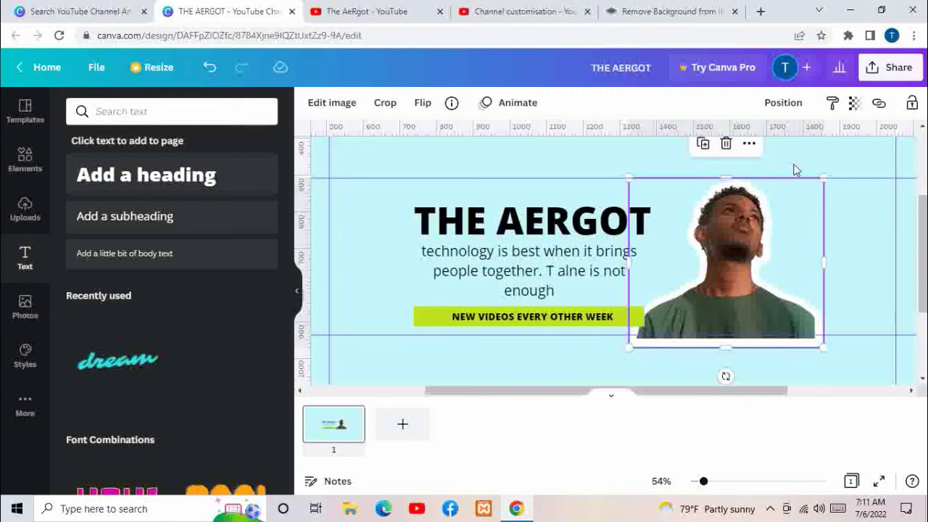
click(789, 103)
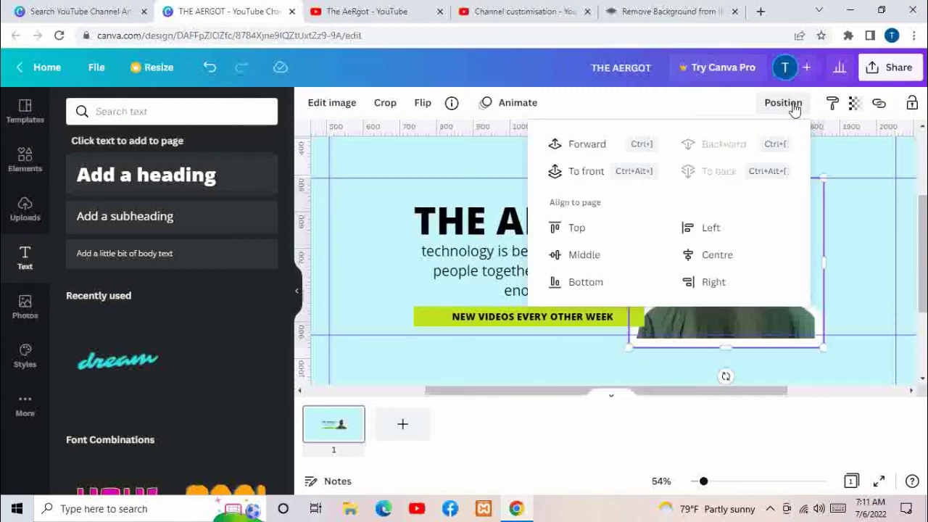
click(584, 145)
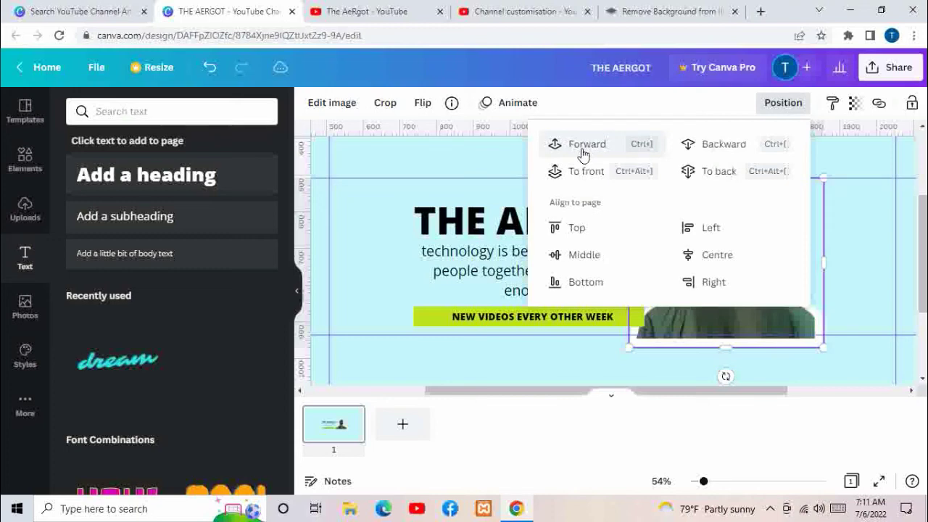
click(598, 377)
click(714, 292)
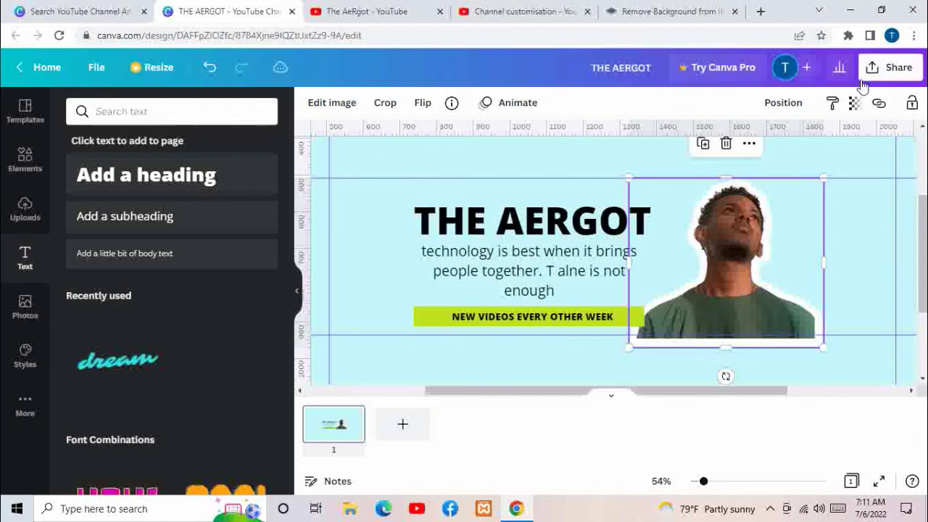
click(782, 102)
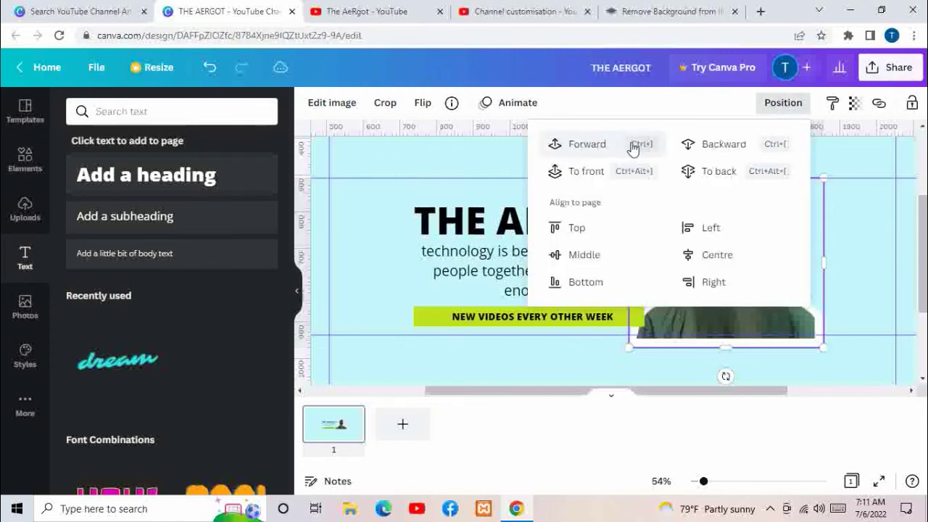
click(594, 148)
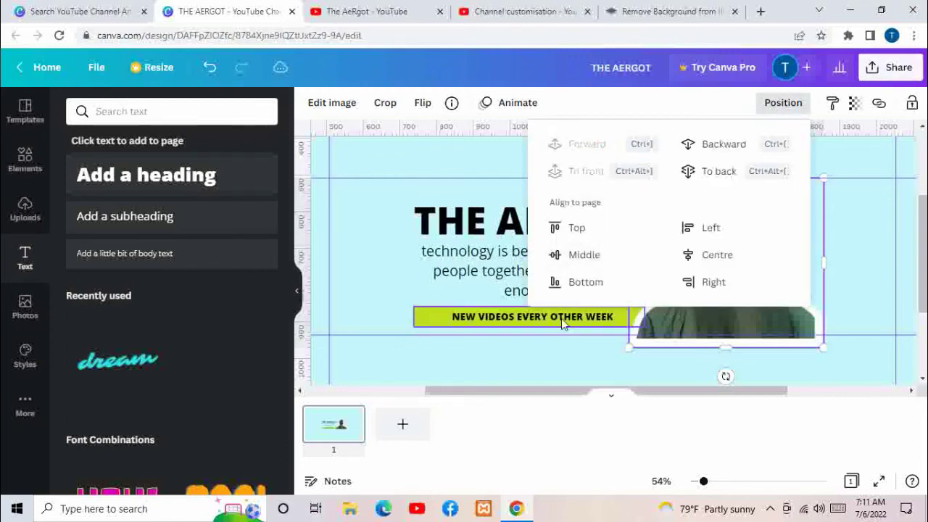
click(568, 356)
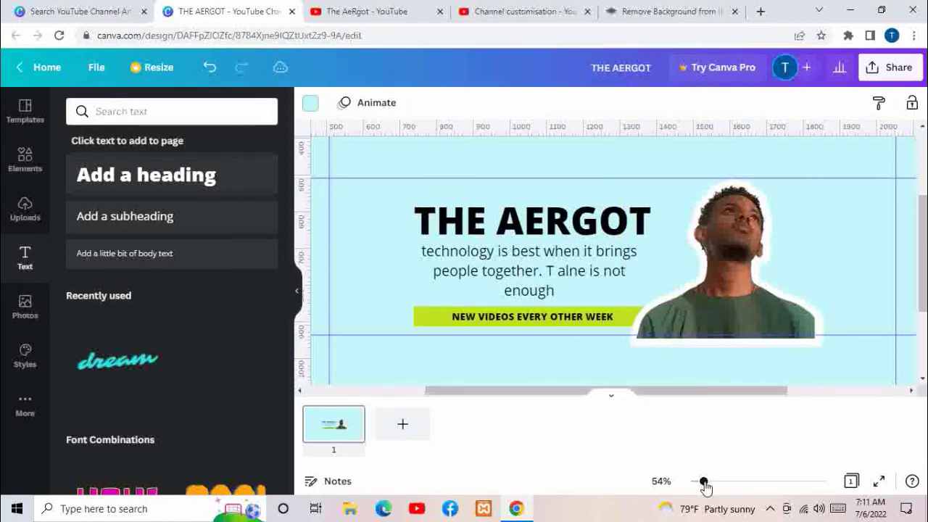
- Check the existing banner on the YouTube channel page, and add the orange graphic from a "brush stroke" elements search to the design
drag(703, 482, 697, 482)
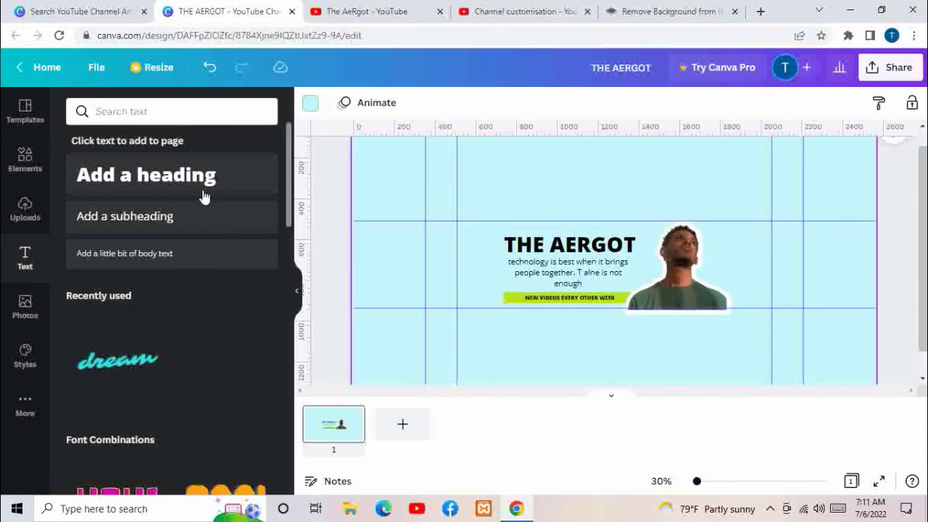
click(370, 14)
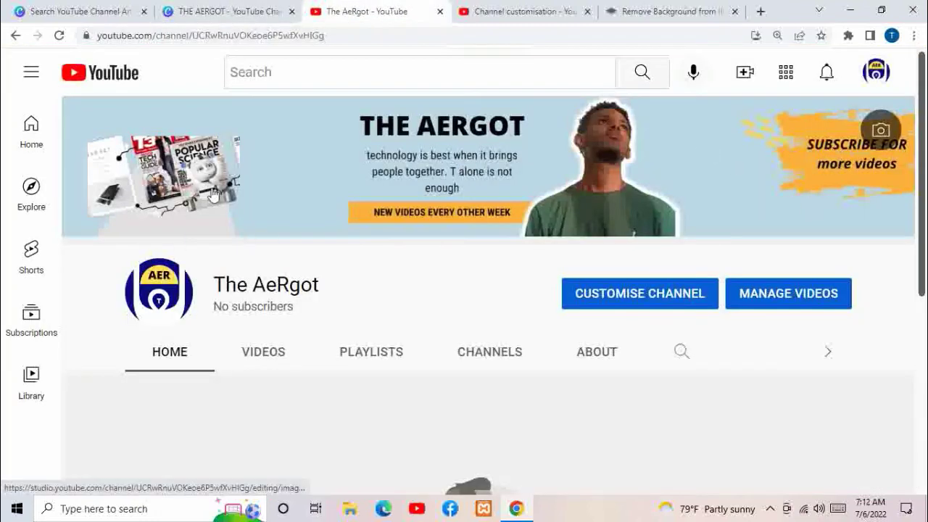
click(242, 15)
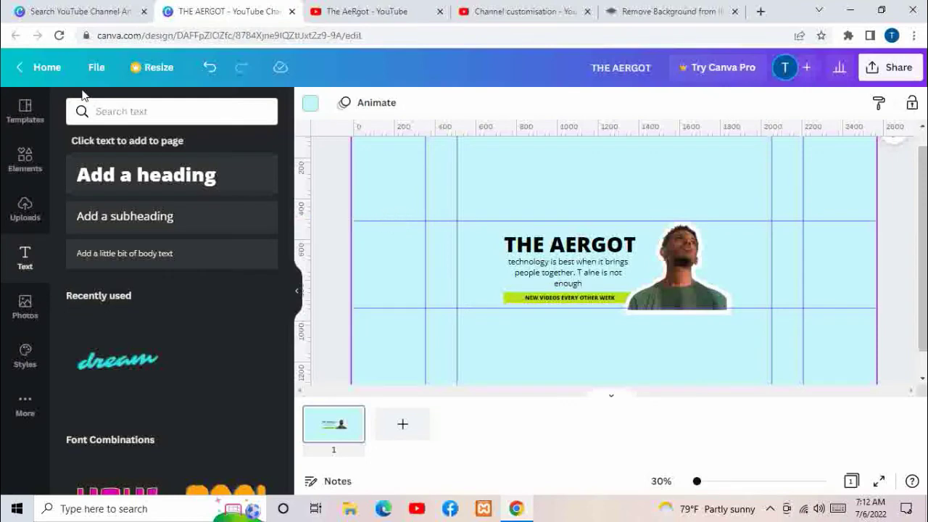
click(26, 158)
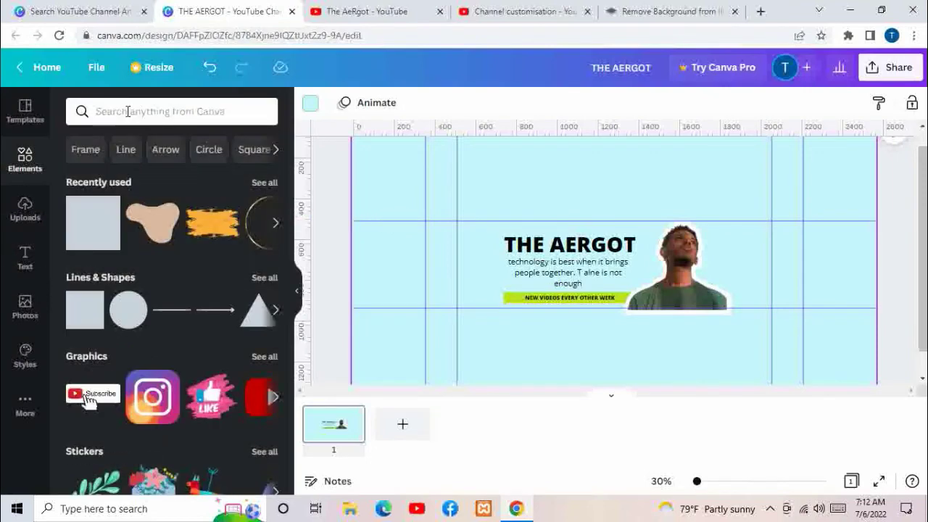
click(134, 111)
text(BRUSH)
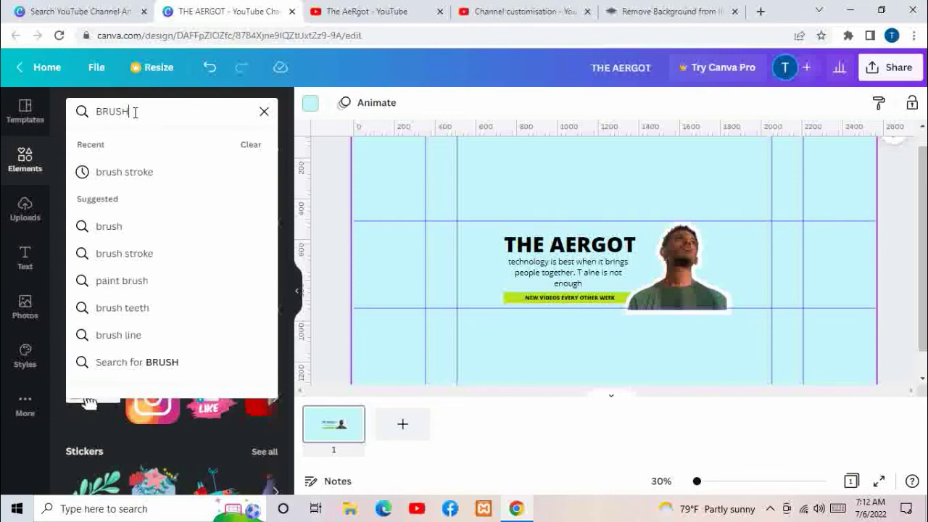
click(132, 179)
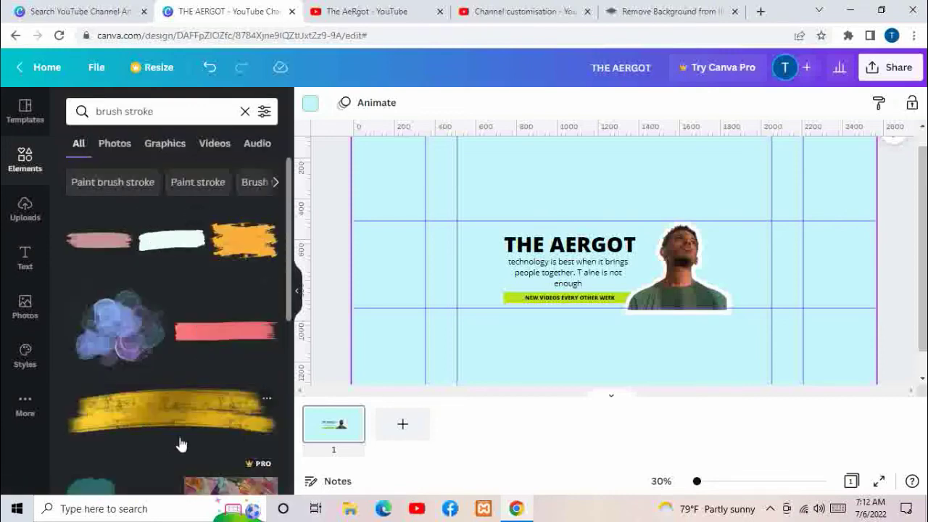
click(248, 250)
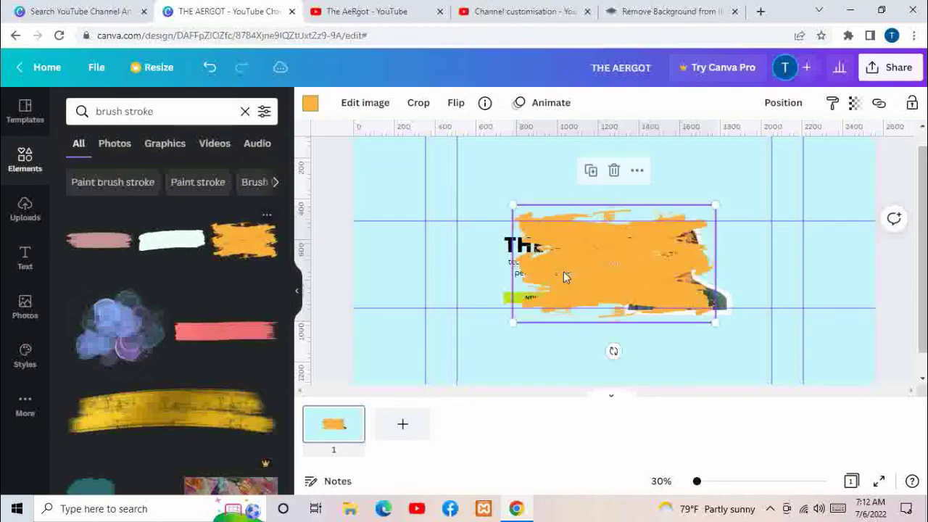
- Shrink the orange brush stroke and place it at the banner's right edge, beyond the outermost vertical guide and just below the upper guide
mouse_move(513, 323)
mouse_down()
mouse_move(595, 283)
mouse_move(614, 262)
mouse_up()
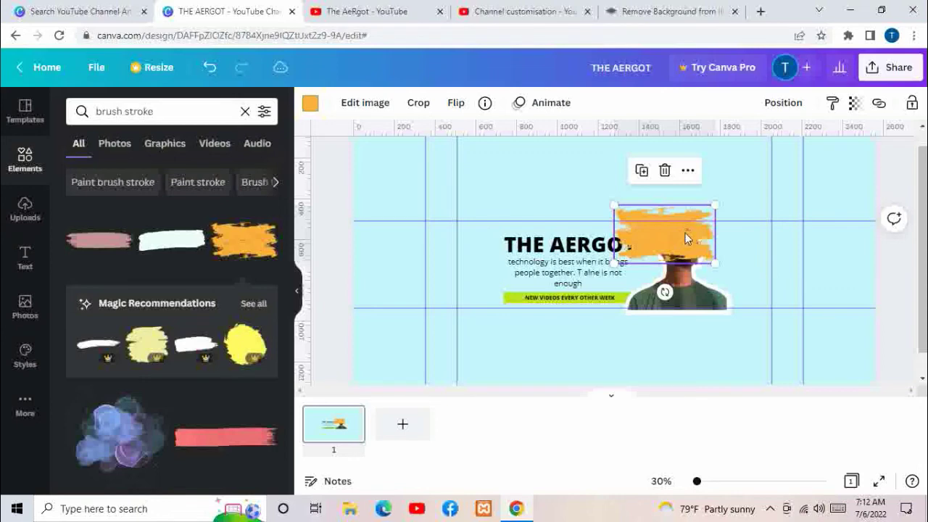
mouse_move(685, 233)
mouse_down()
mouse_move(851, 242)
mouse_move(853, 259)
mouse_move(850, 248)
mouse_up()
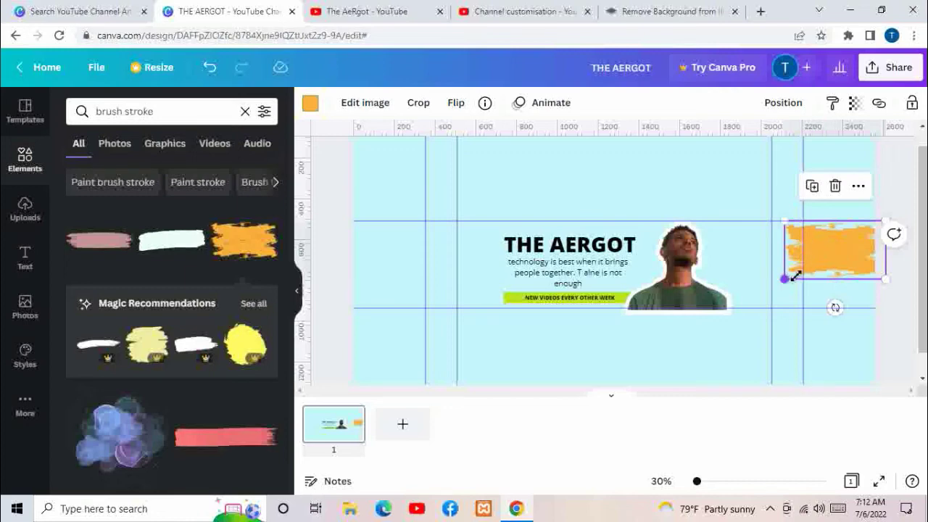
drag(795, 275, 808, 272)
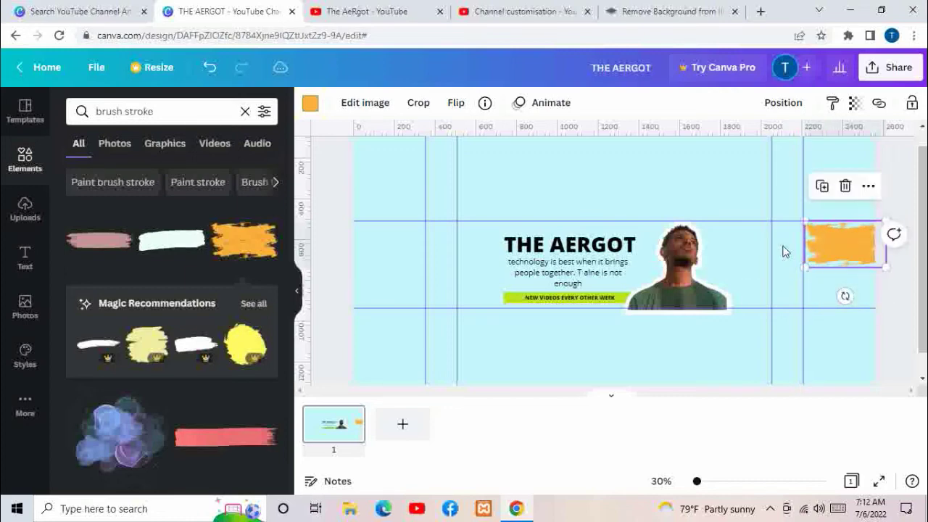
click(831, 283)
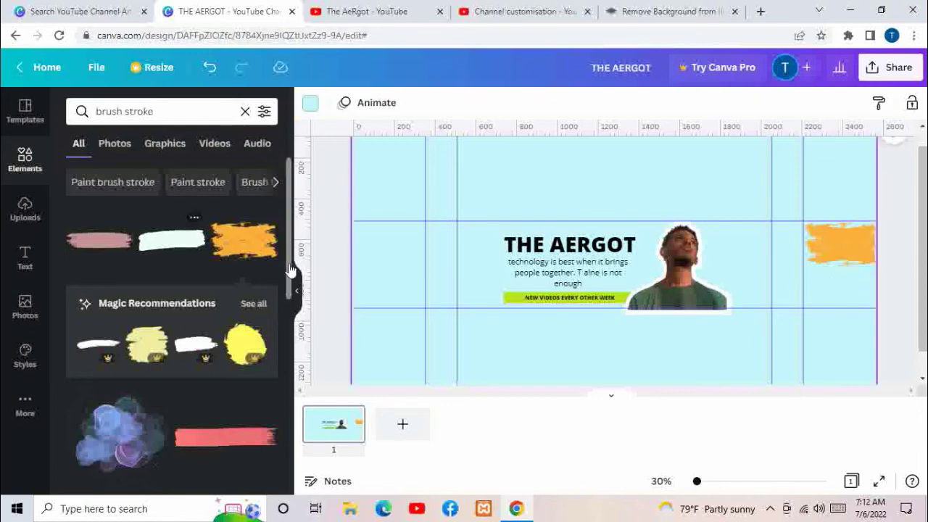
- Add a subheading, move it over the orange brush stroke and narrow its text box to the stroke's width
click(22, 268)
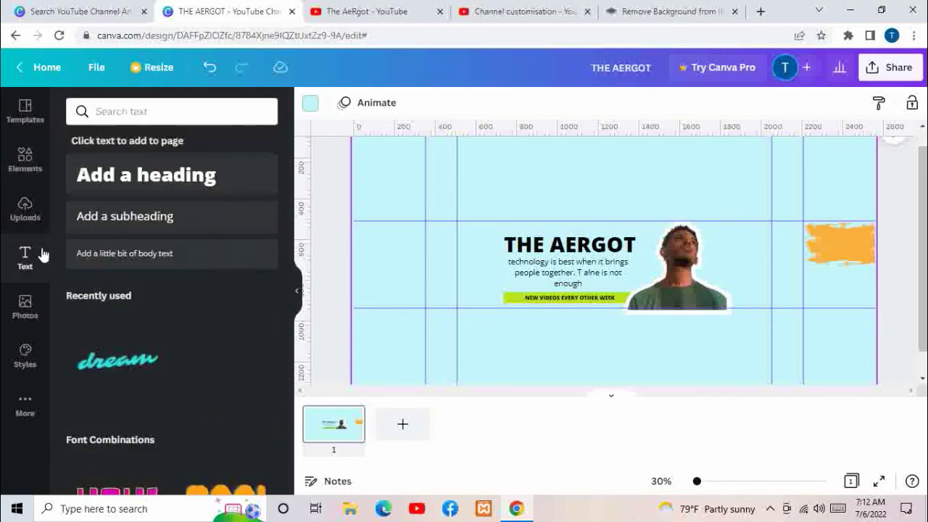
click(122, 222)
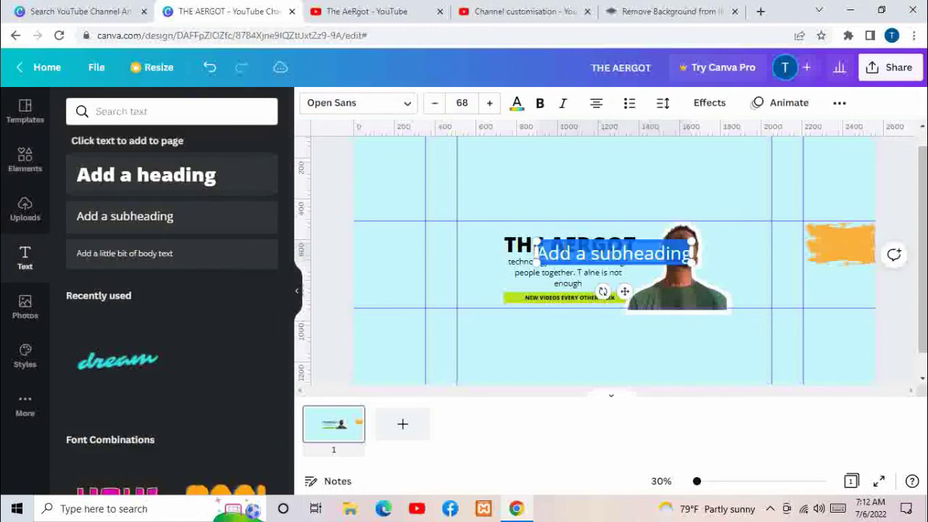
click(733, 259)
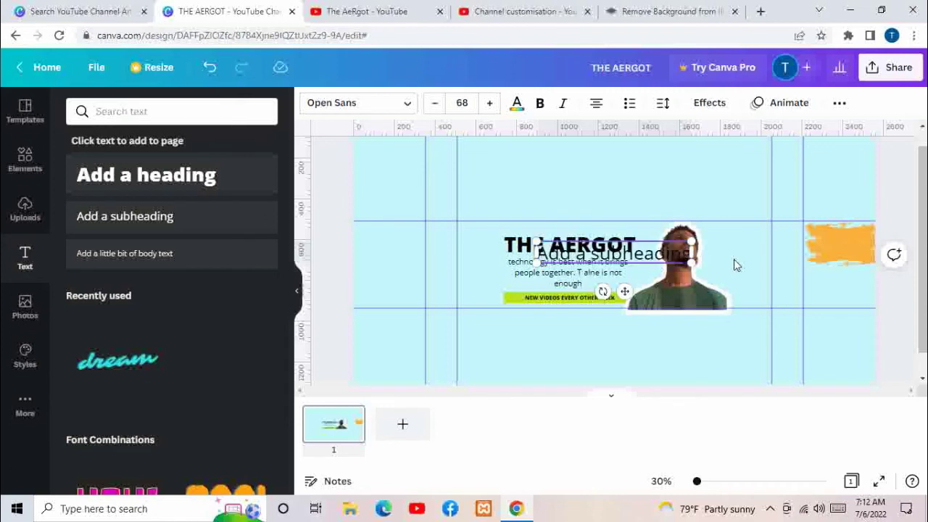
drag(690, 244, 873, 242)
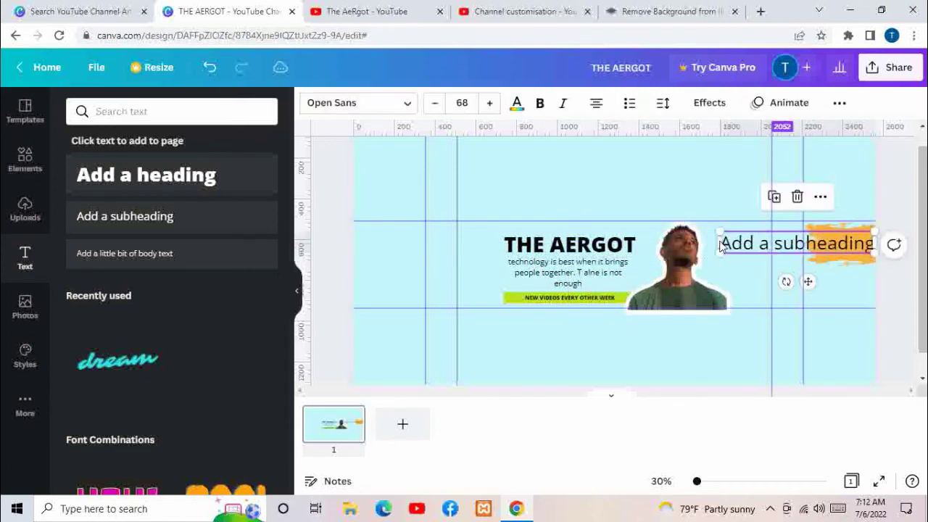
drag(719, 244, 808, 231)
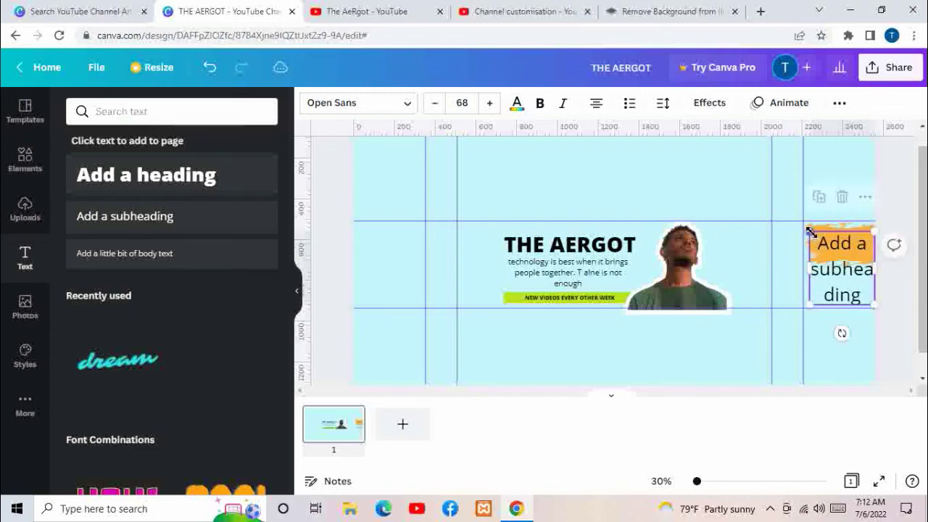
- Set the font size of the subheading on the orange brush stroke to 45
click(462, 103)
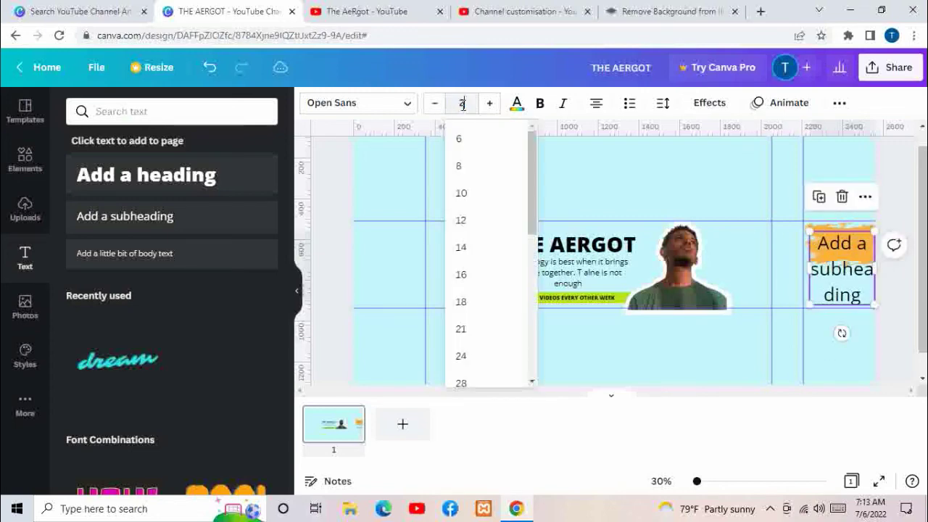
click(655, 166)
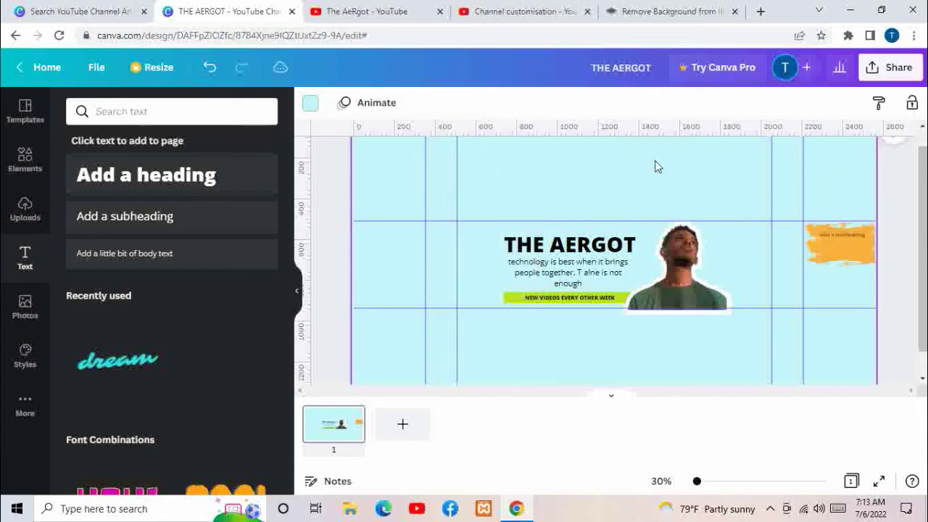
click(839, 235)
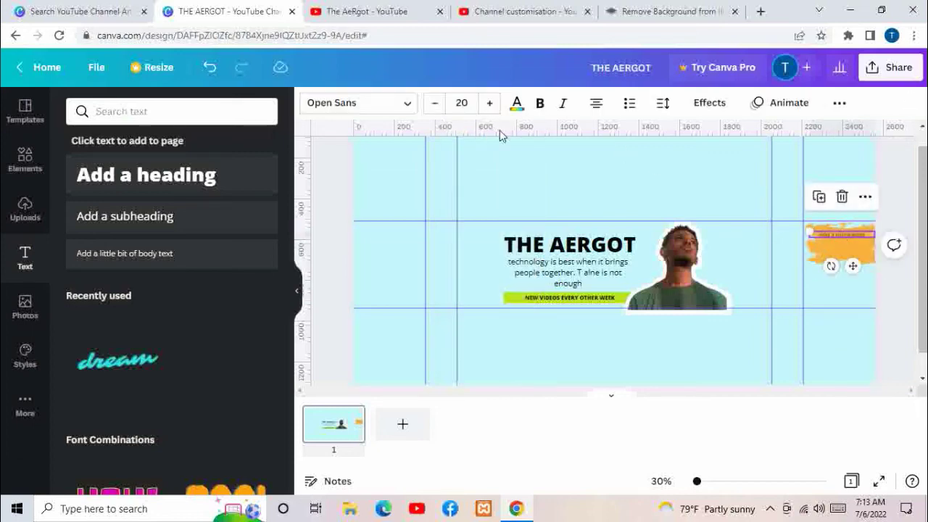
click(487, 104)
click(488, 104)
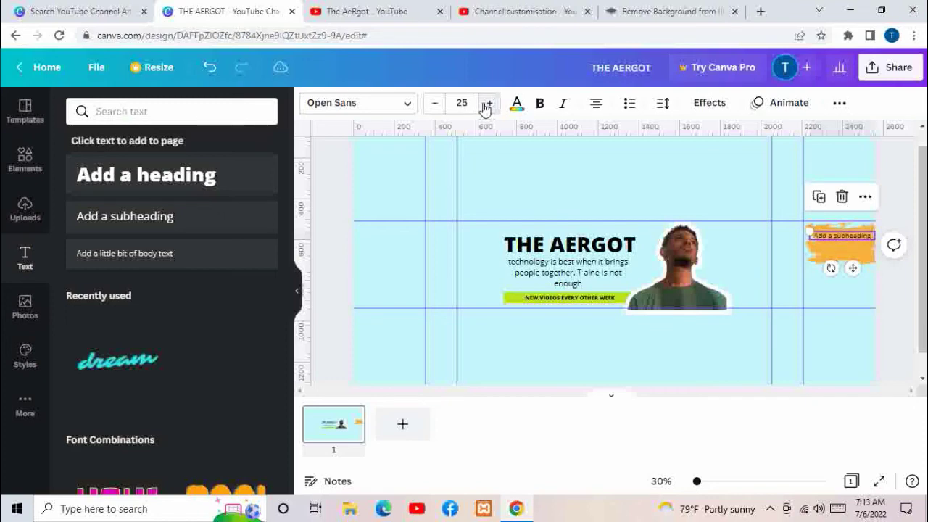
click(488, 104)
click(487, 104)
click(488, 103)
click(488, 104)
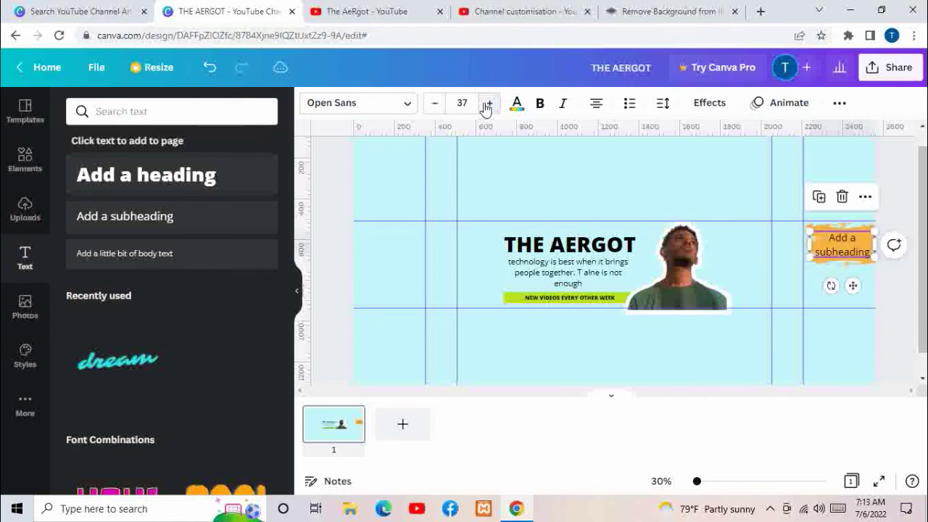
click(487, 104)
click(488, 104)
click(488, 103)
click(487, 104)
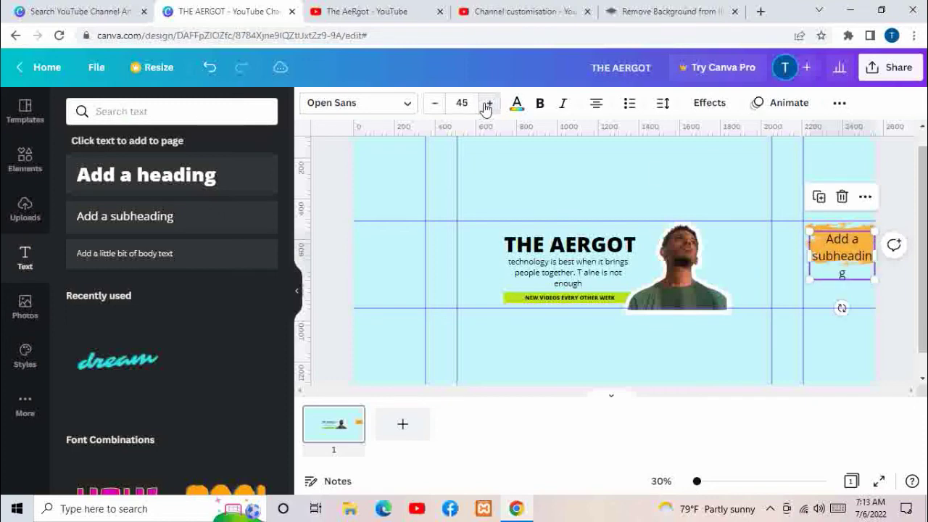
- Replace the placeholder text on the orange brush stroke with "Subscribe for more videos"
double_click(860, 255)
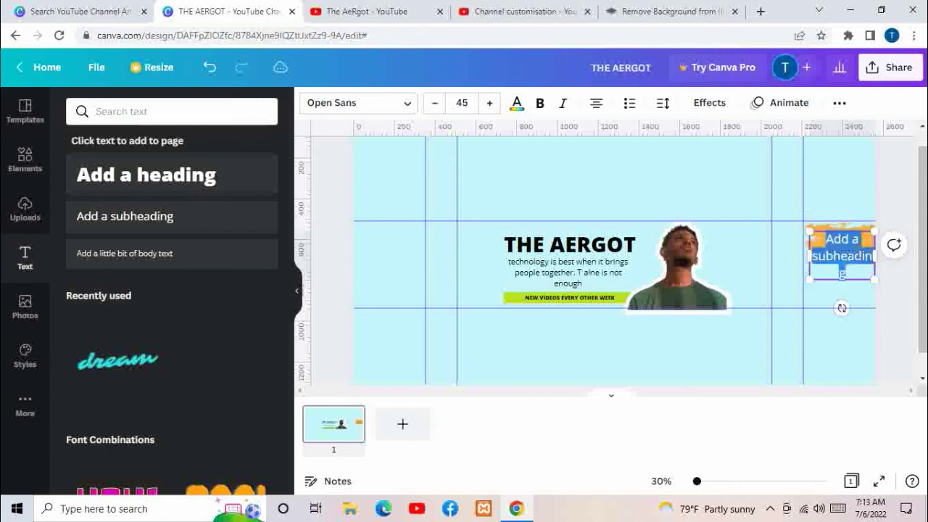
key(BackSpace)
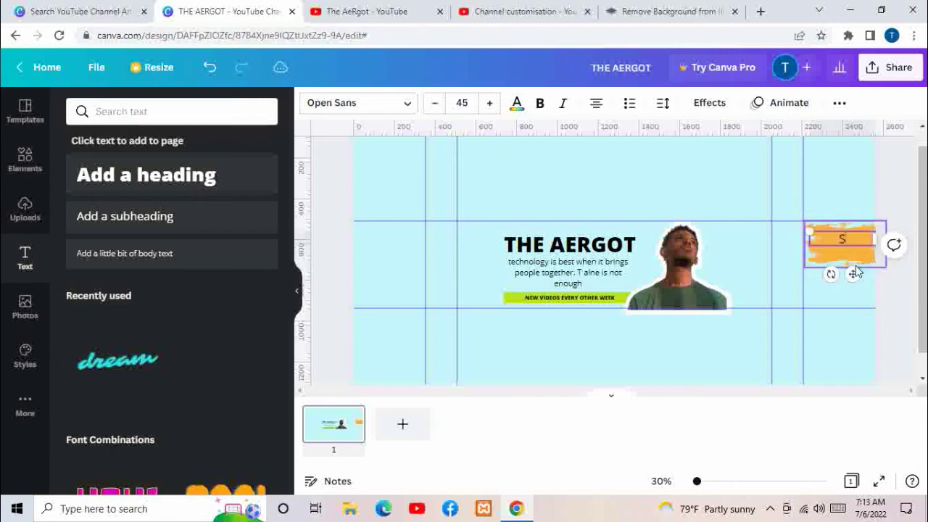
text(Subscribe for more)
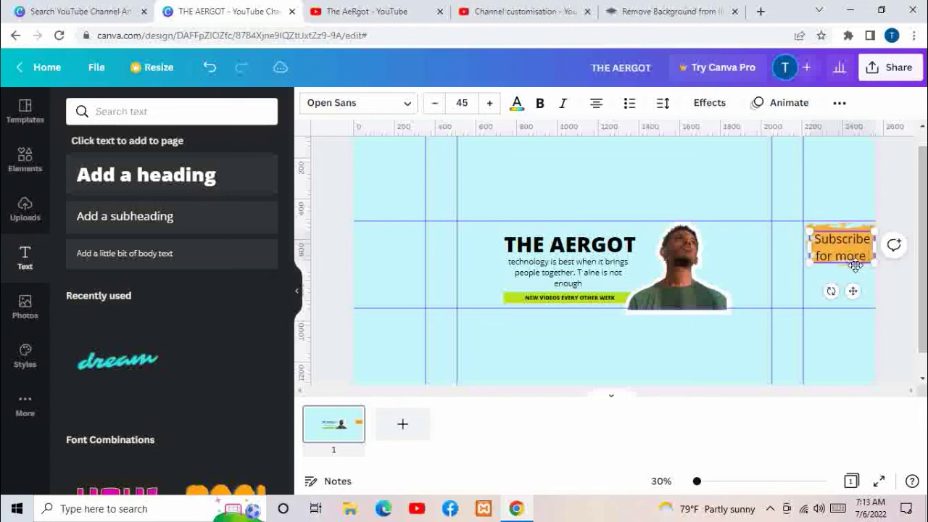
text( videos)
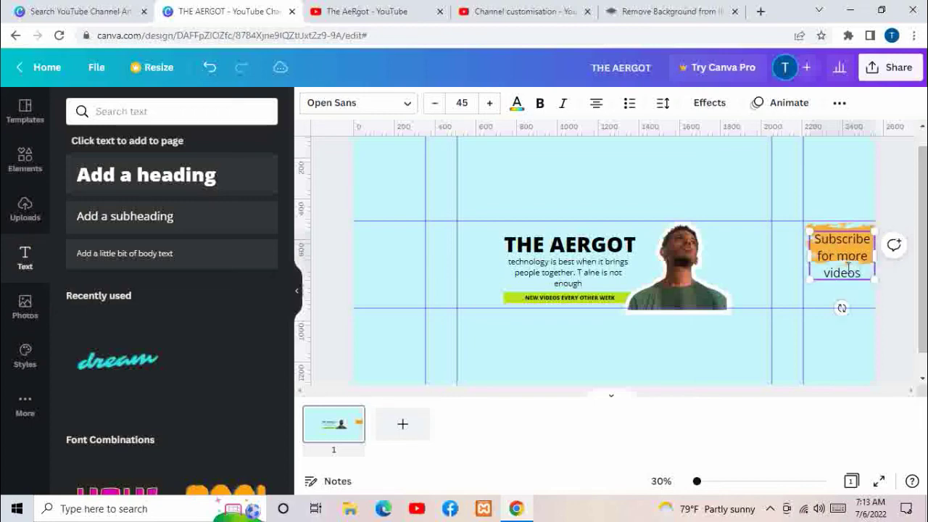
- Scale down the "Subscribe for more videos" text box and reduce its font size to 29.2 so it fits within the brush stroke
drag(812, 283, 807, 264)
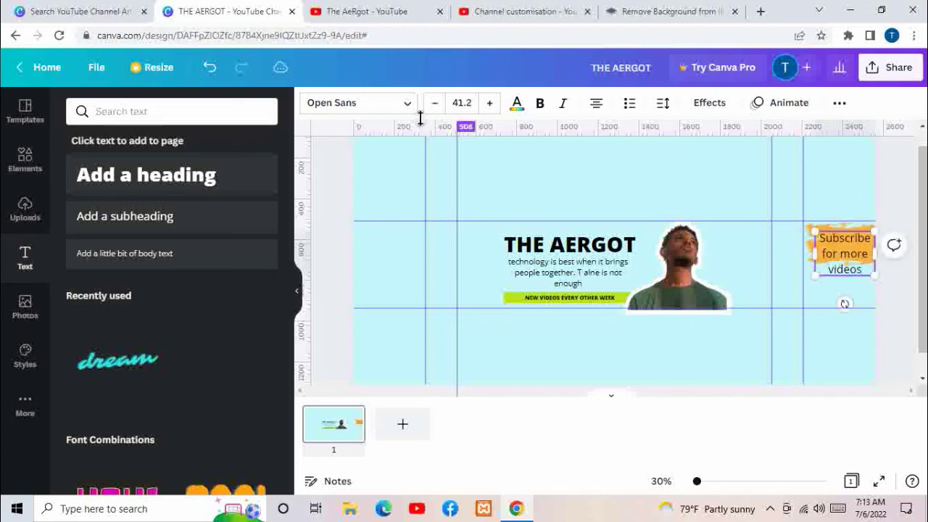
click(438, 103)
click(437, 102)
click(437, 103)
click(437, 103)
click(439, 104)
click(440, 103)
click(439, 104)
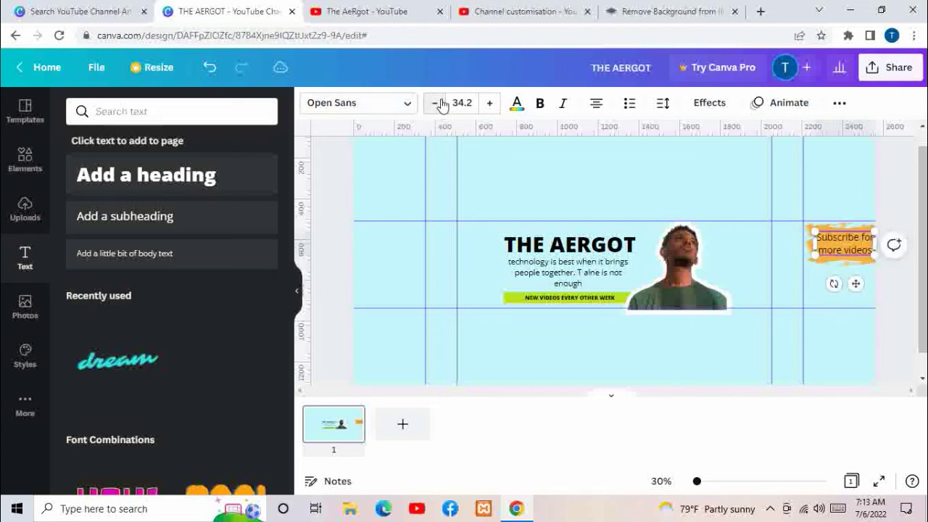
click(440, 104)
click(439, 104)
click(439, 104)
click(439, 104)
click(440, 103)
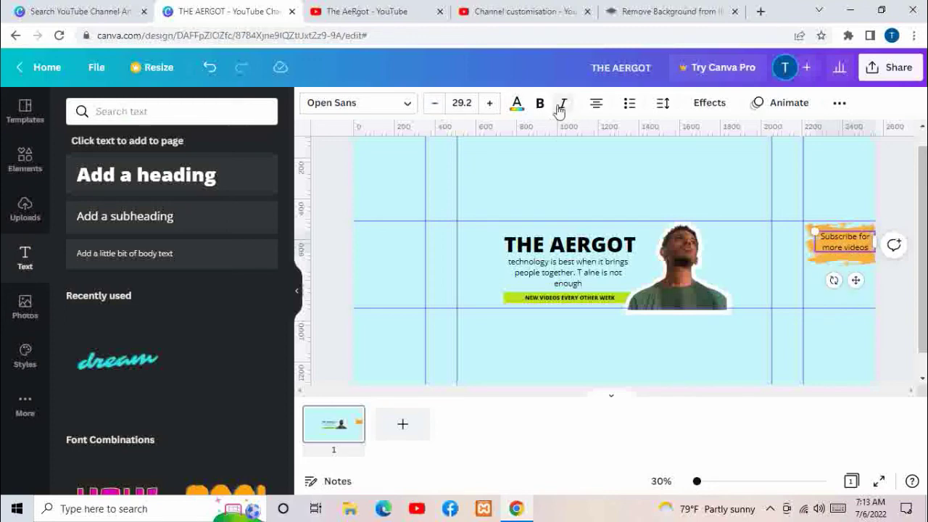
- Make the "Subscribe for more videos" text bold and italic
click(688, 164)
click(844, 246)
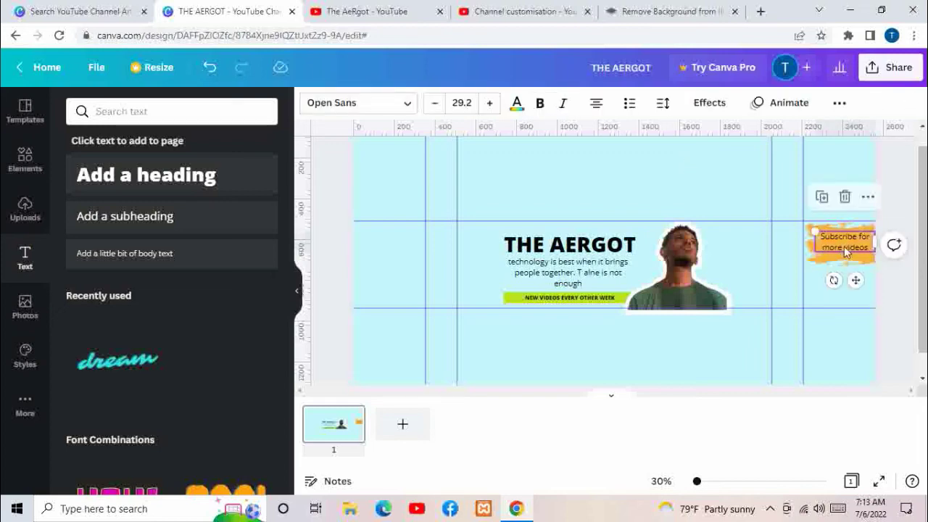
click(562, 106)
click(540, 105)
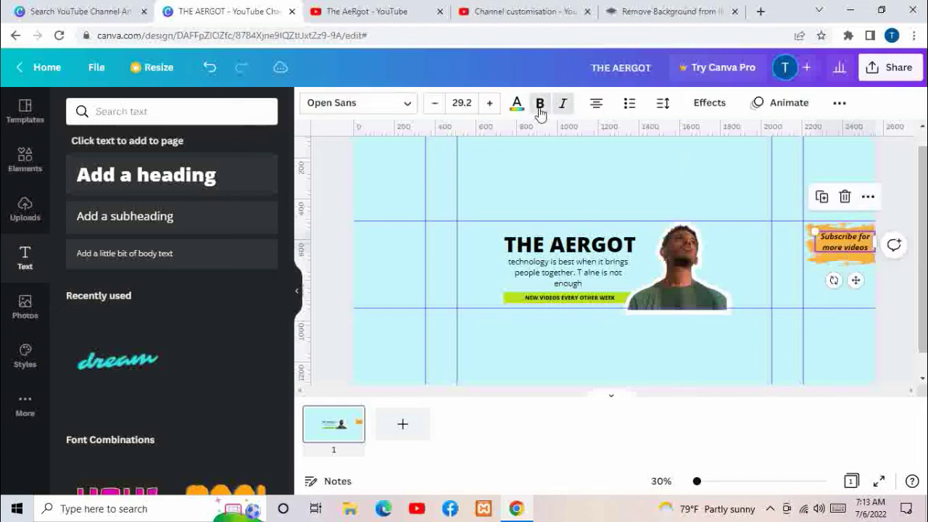
click(755, 268)
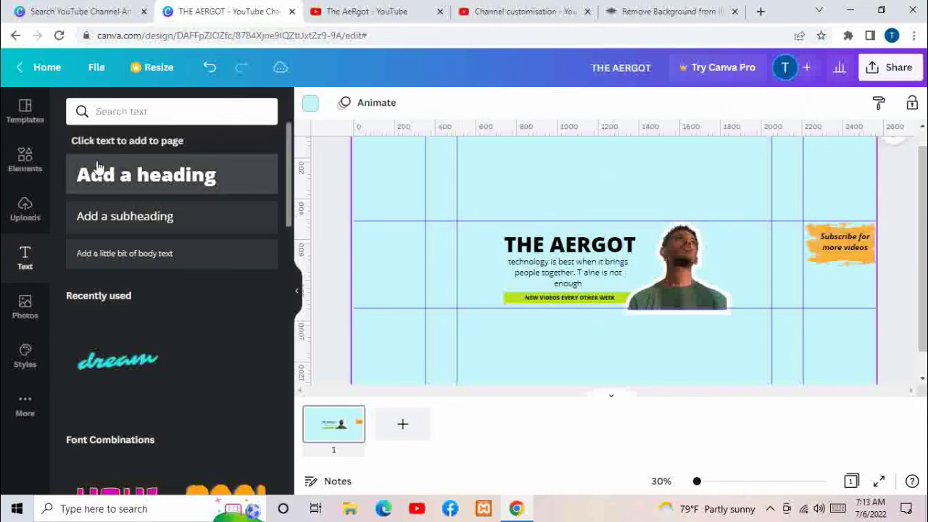
- Add the recently used beige blob shape, partly beyond the banner's lower left edge, and shrink it to end at the second vertical guide
click(25, 159)
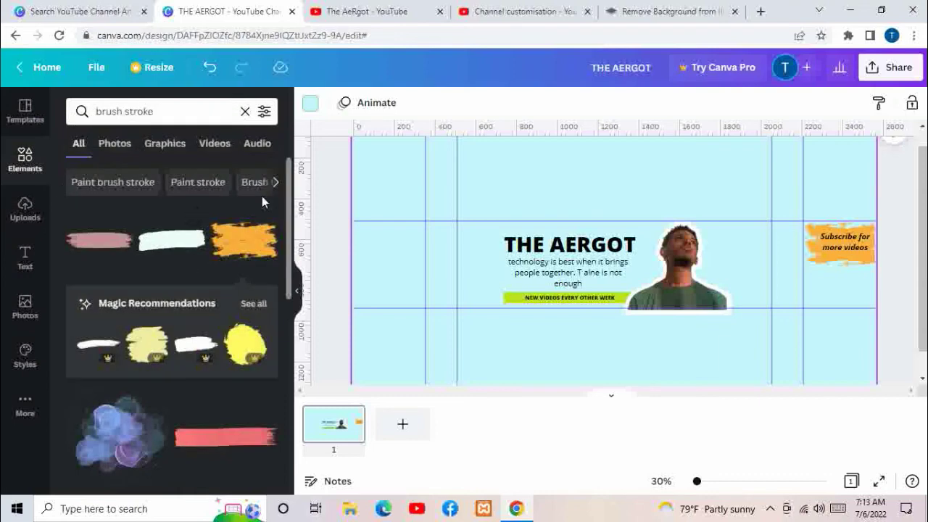
click(245, 110)
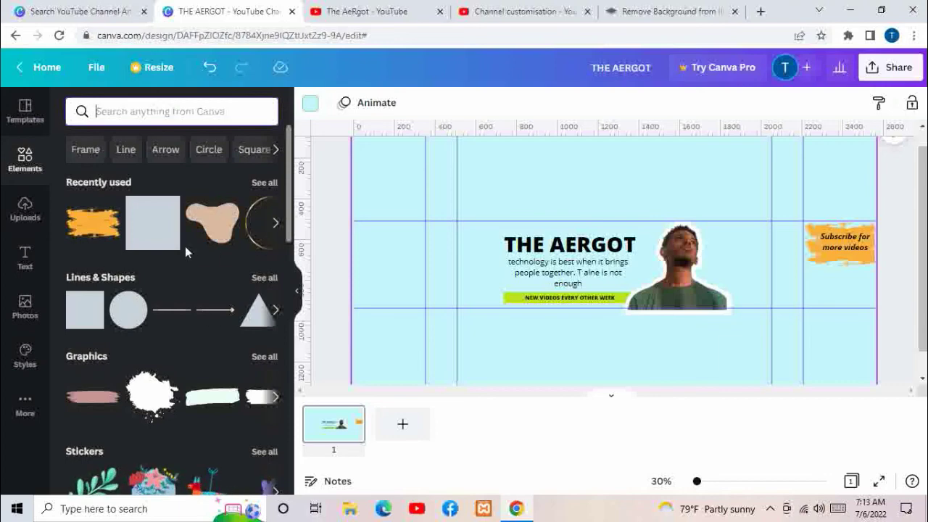
click(203, 233)
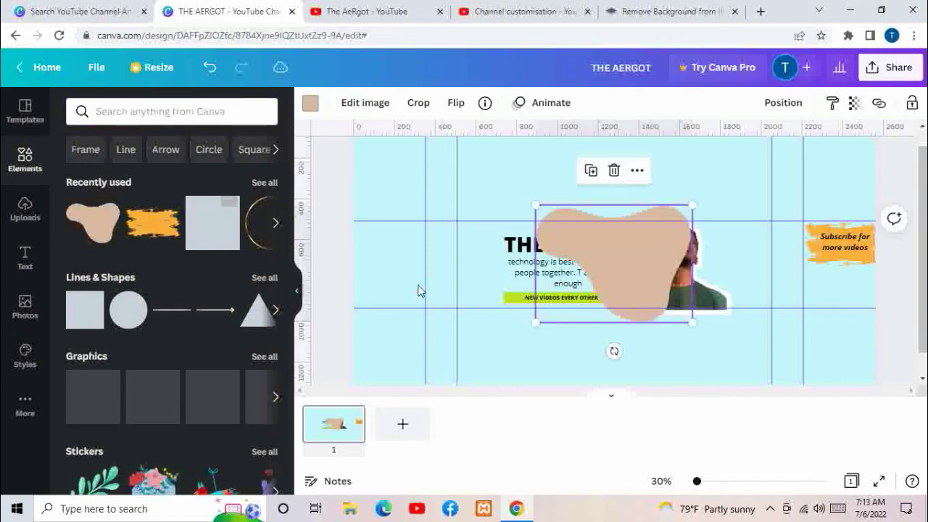
drag(629, 244, 406, 288)
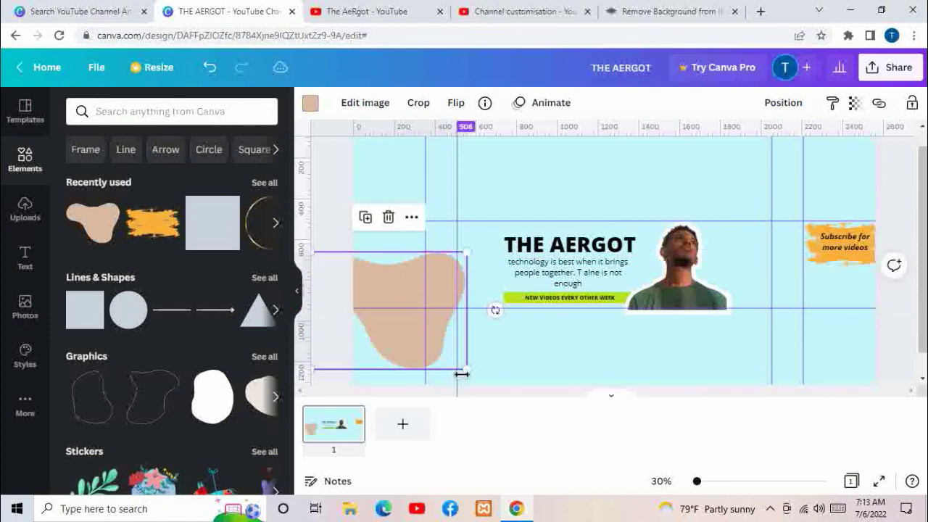
drag(467, 371, 456, 360)
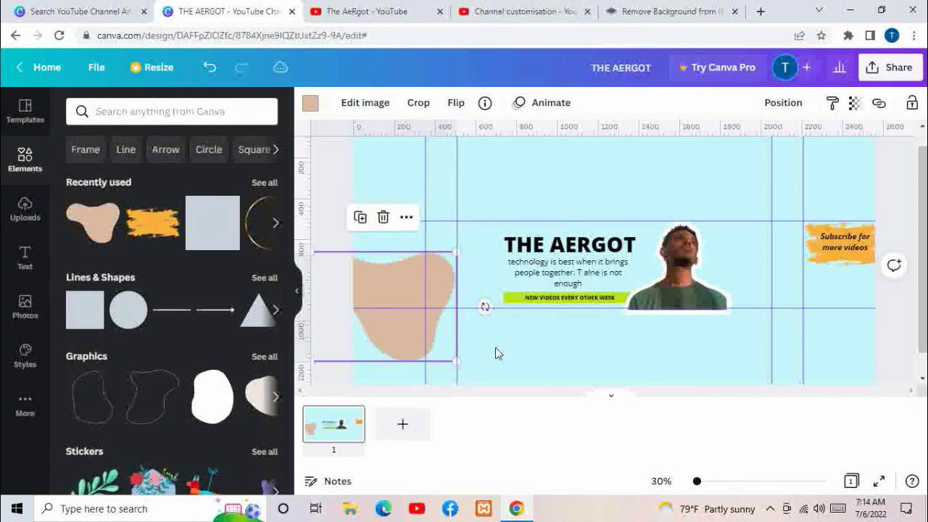
click(495, 353)
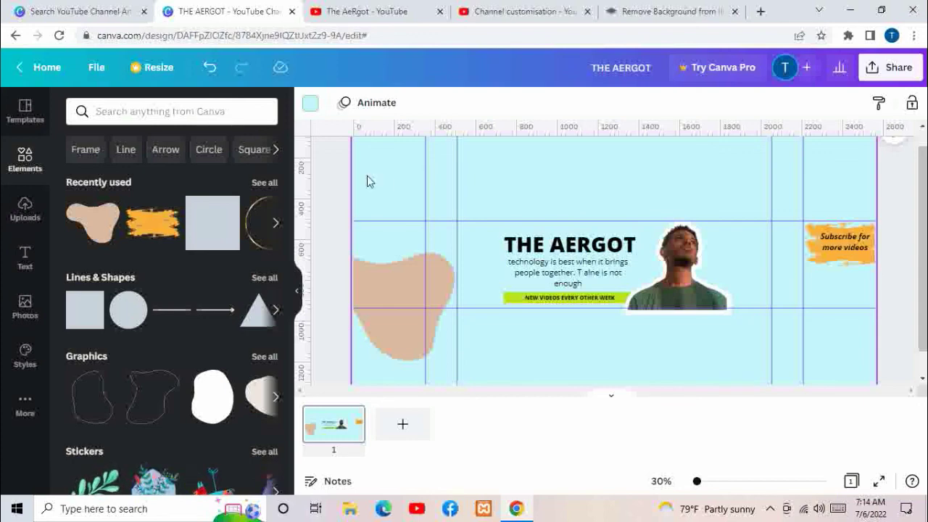
- Search the photo library for "flower"
click(21, 319)
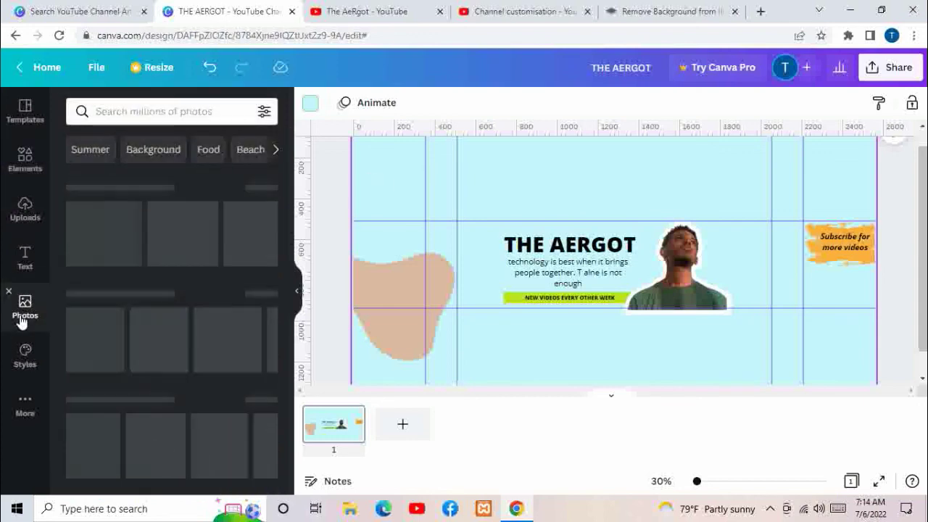
click(139, 112)
text(flo)
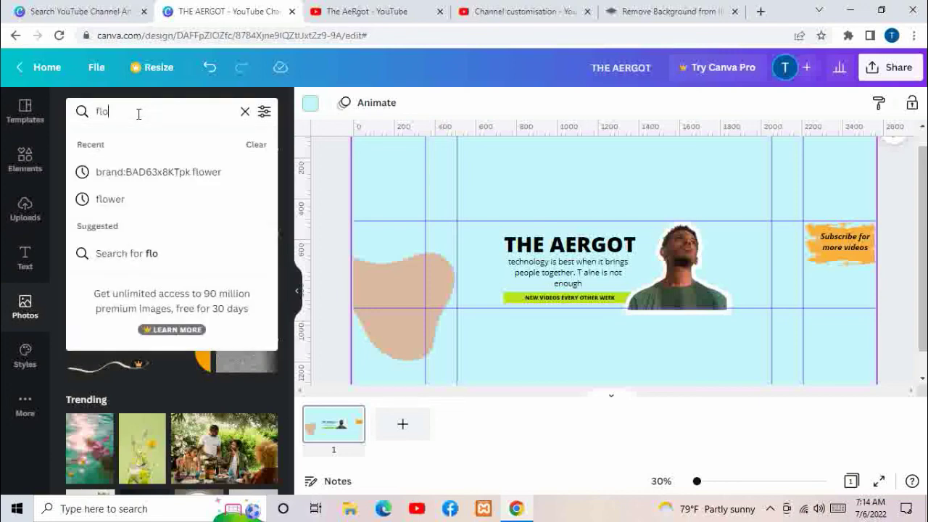
text(wer)
key(Return)
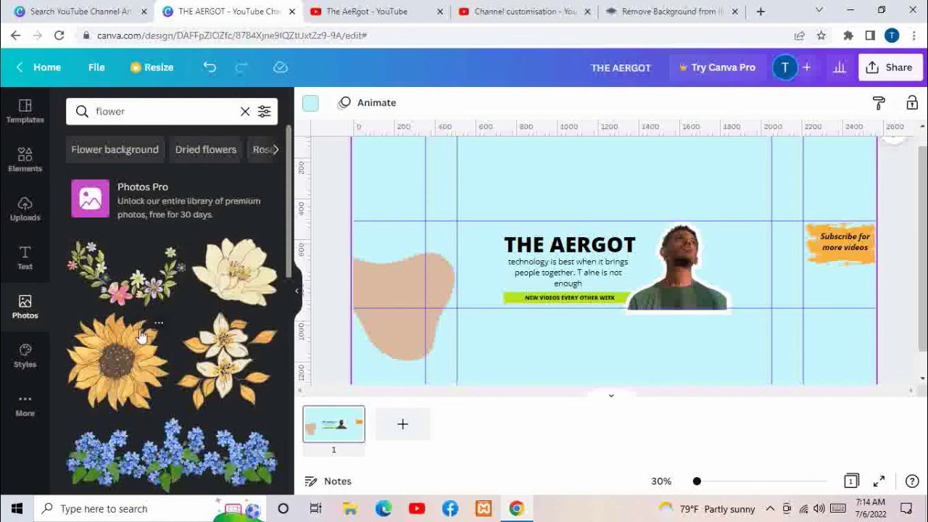
- Browse the collection by the sunflower graphic's creator and narrow it with the search word "flower"
click(158, 324)
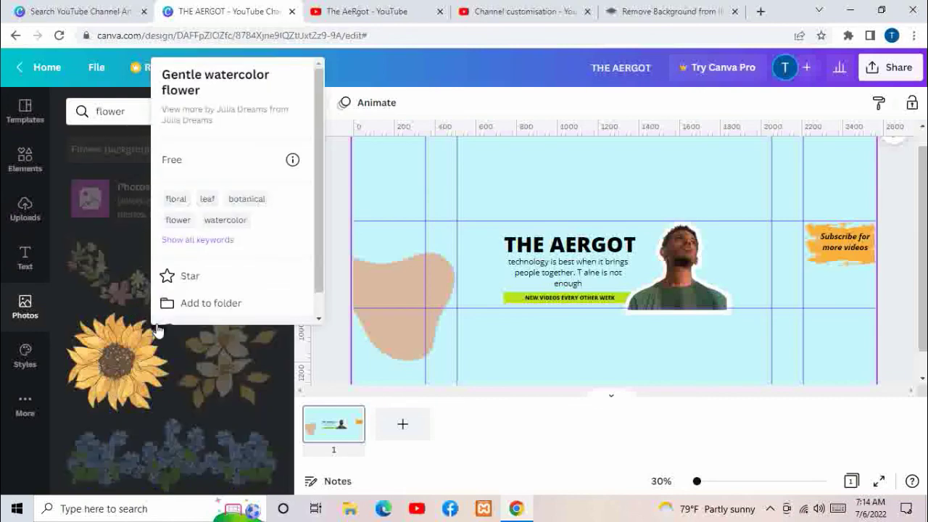
click(195, 125)
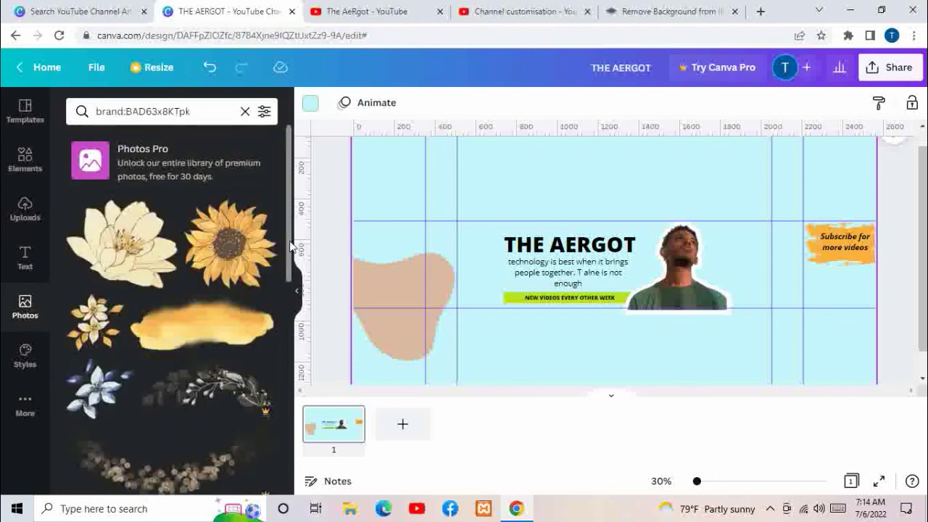
scroll(290, 246, down, 5)
scroll(290, 246, up, 5)
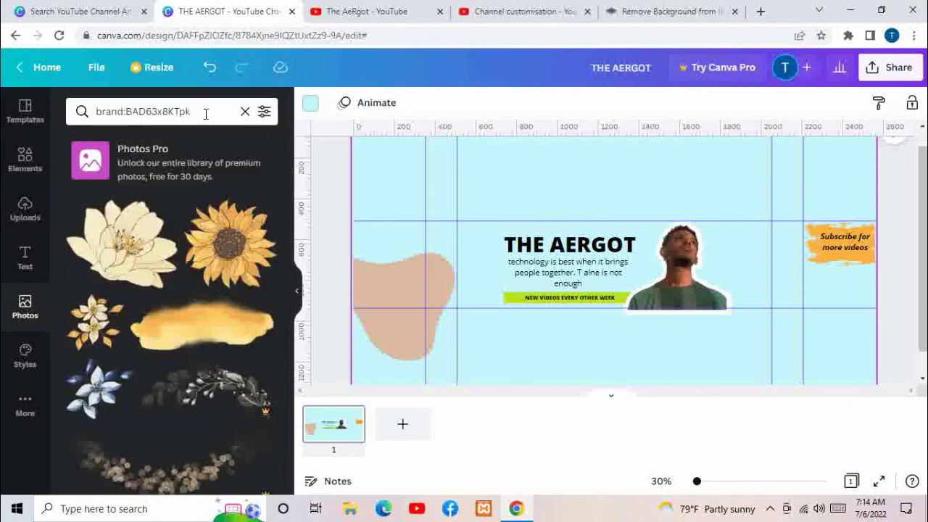
click(206, 114)
text(flower)
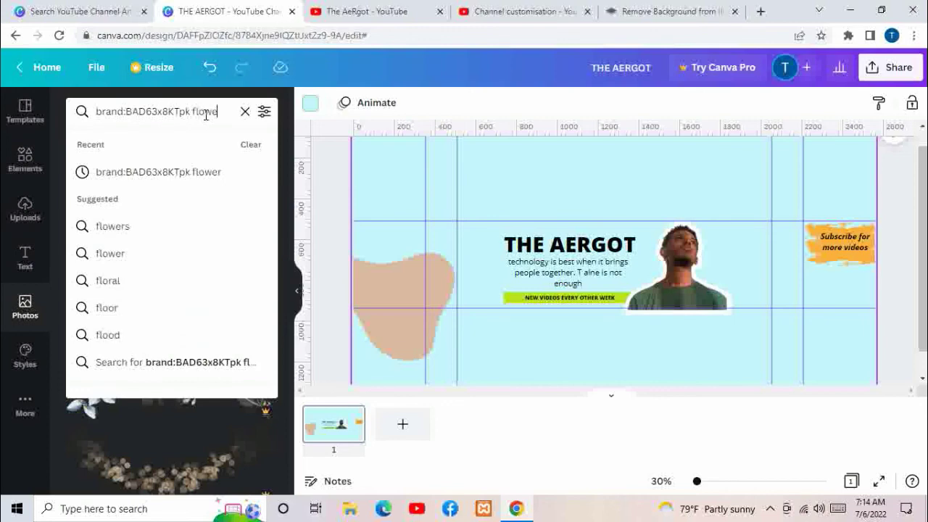
key(Return)
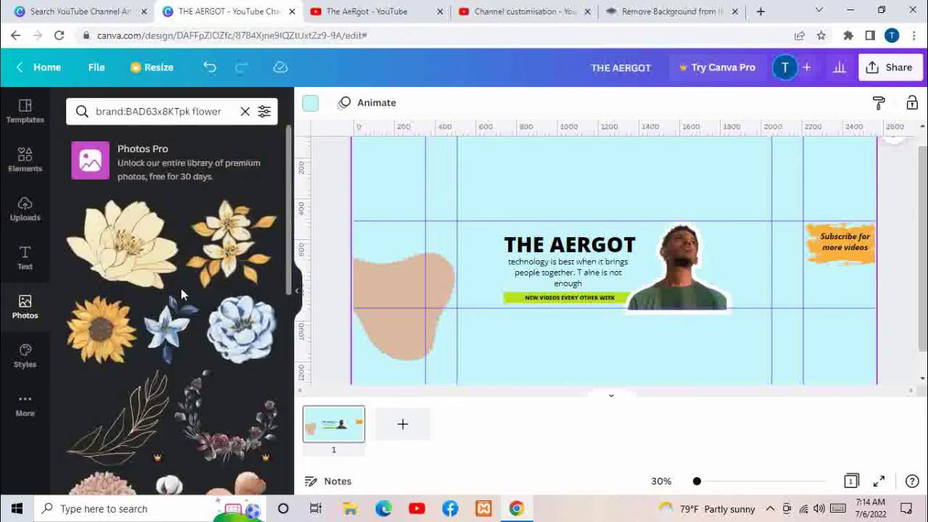
mouse_move(196, 329)
- Rename the design as "youtube banner 1"
click(331, 365)
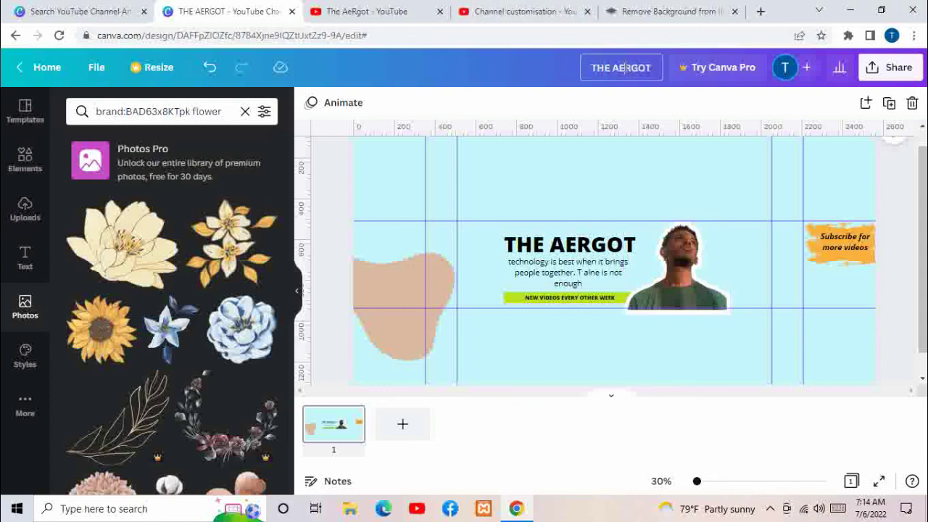
key(BackSpace)
key(BackSpace)
key(BackSpace)
key(BackSpace)
key(BackSpace)
key(BackSpace)
key(BackSpace)
key(BackSpace)
key(BackSpace)
key(BackSpace)
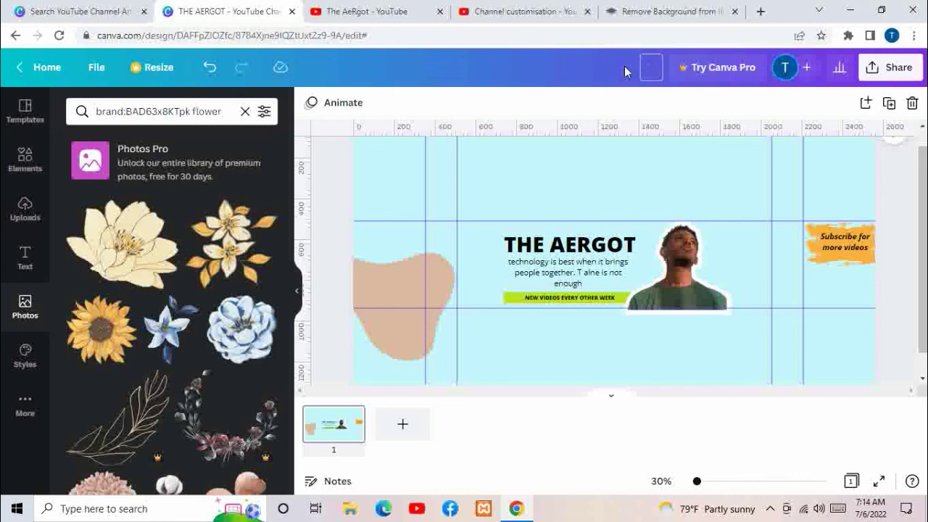
text(youtube banner 1)
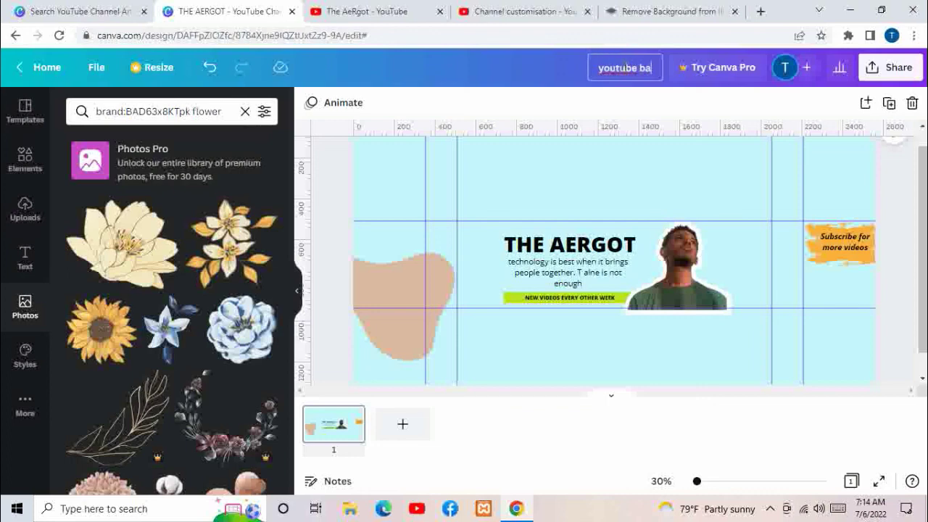
click(677, 114)
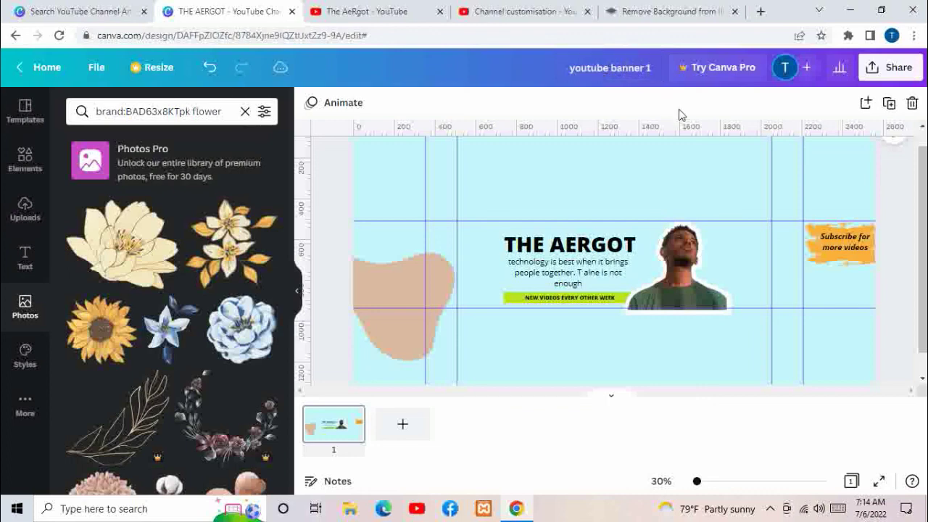
- Download the banner as a PNG and open the downloaded youtube banner 1.png
click(886, 73)
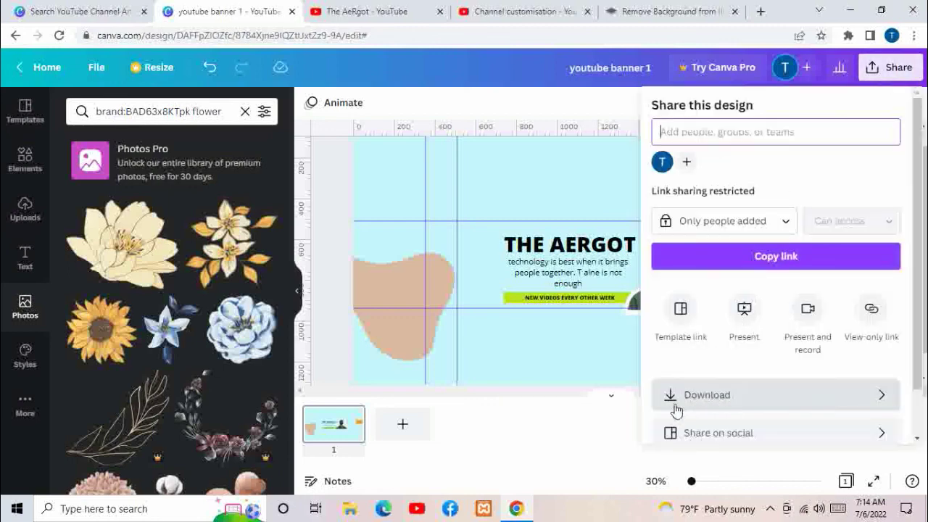
click(715, 406)
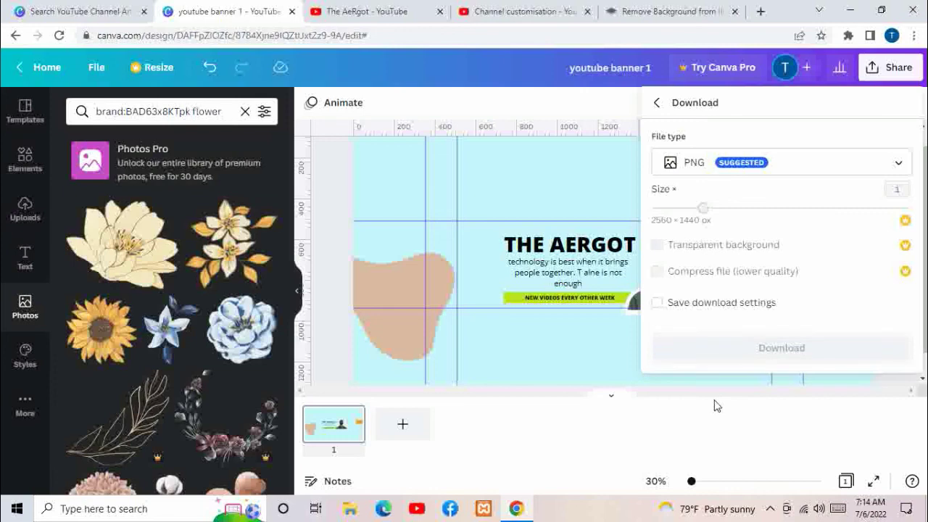
click(725, 347)
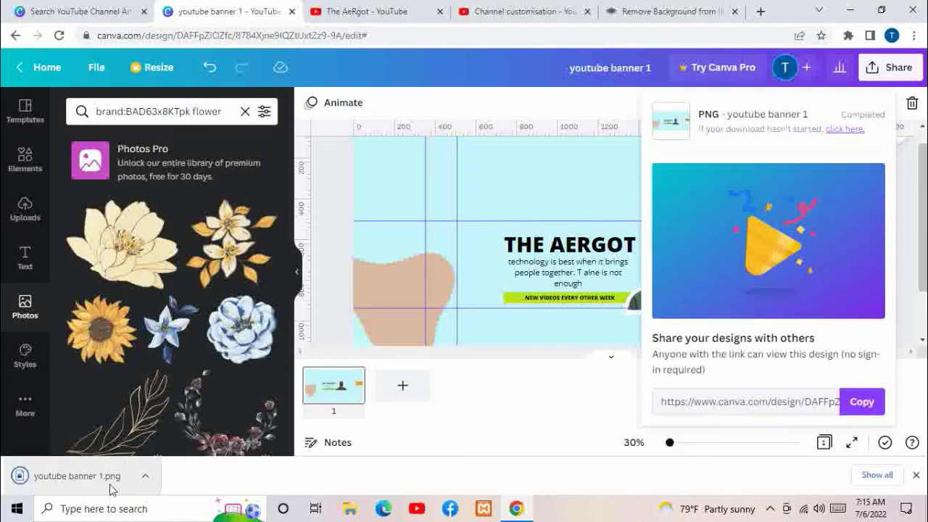
click(146, 481)
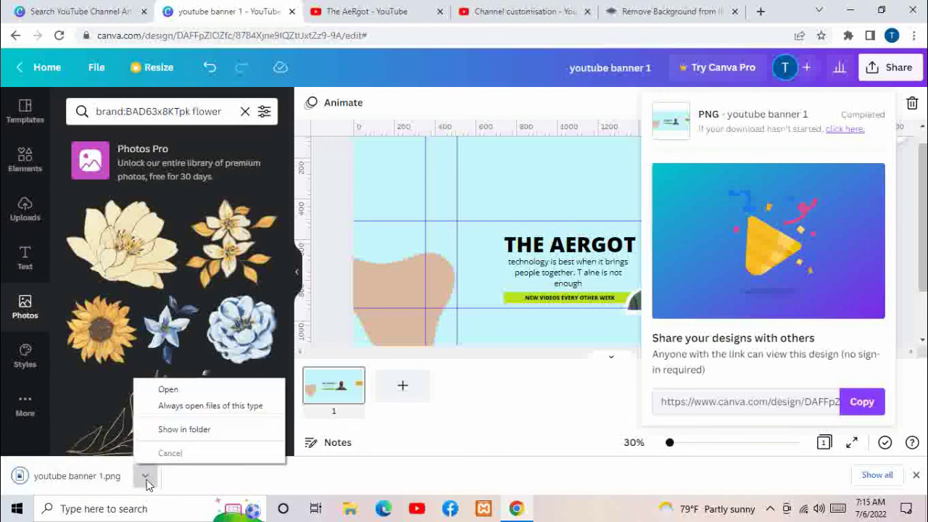
click(169, 391)
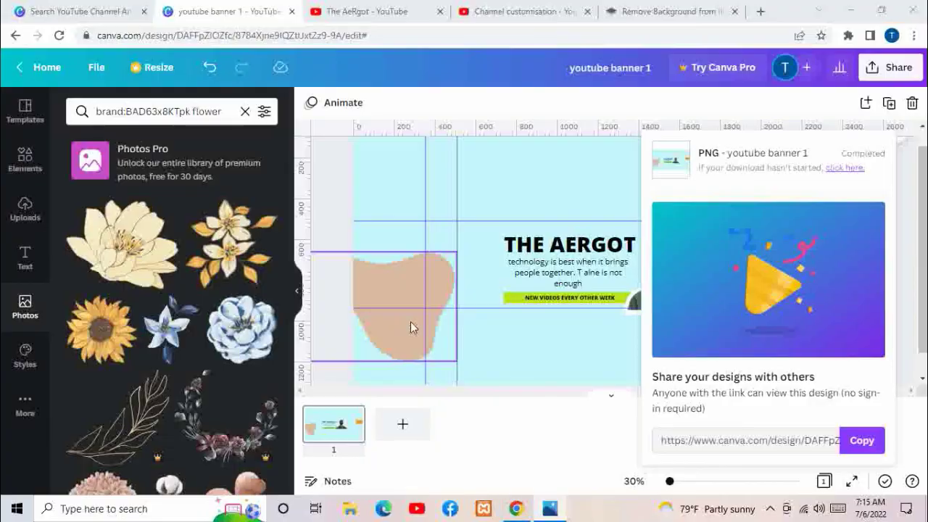